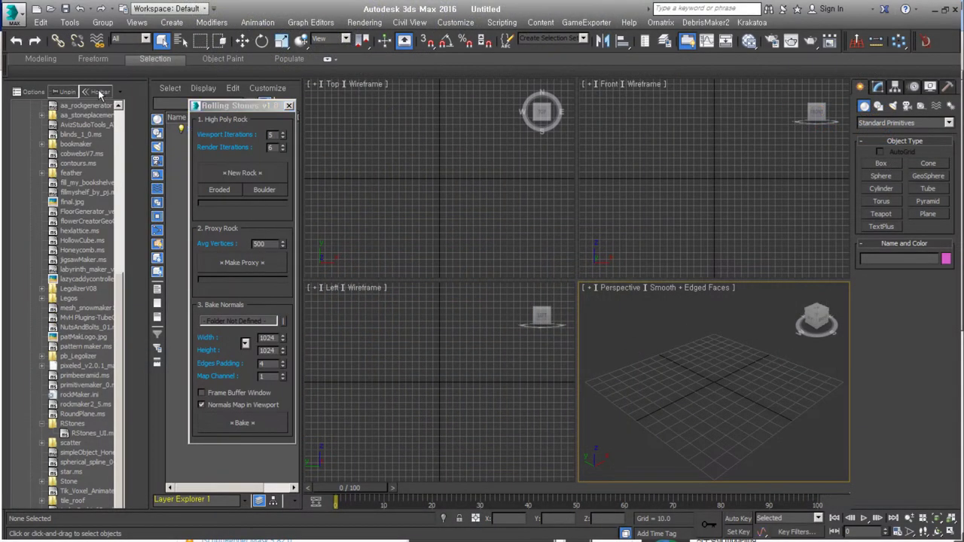
Hide the left file browser and dock the Rolling Stones rock-generator floater beside the viewports.
left_click(100, 93)
left_click_drag(232, 107, 146, 107)
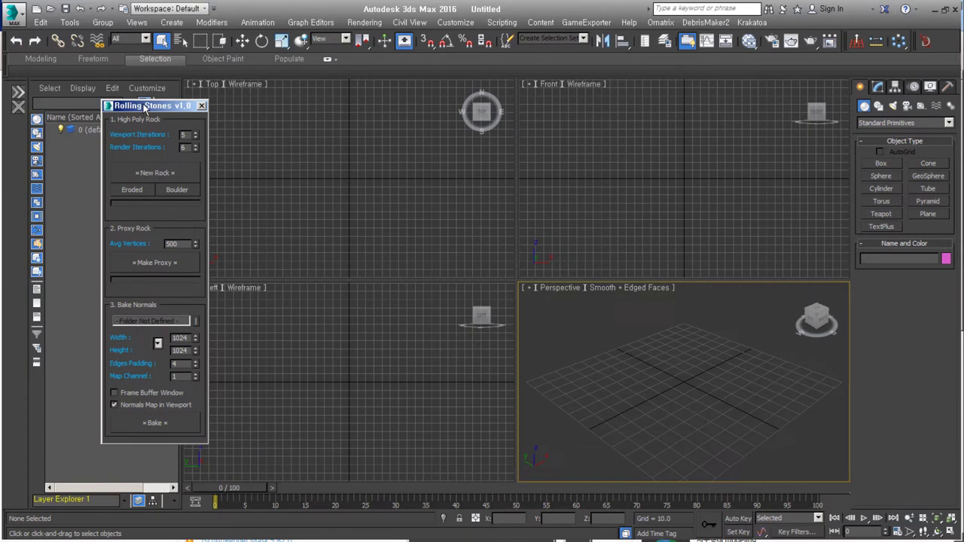
left_click_drag(146, 107, 155, 102)
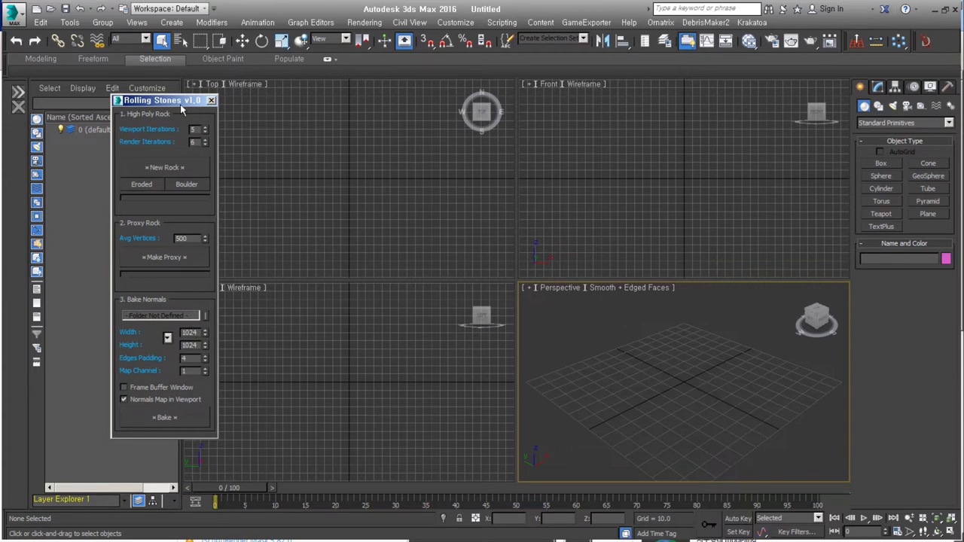
left_click(167, 164)
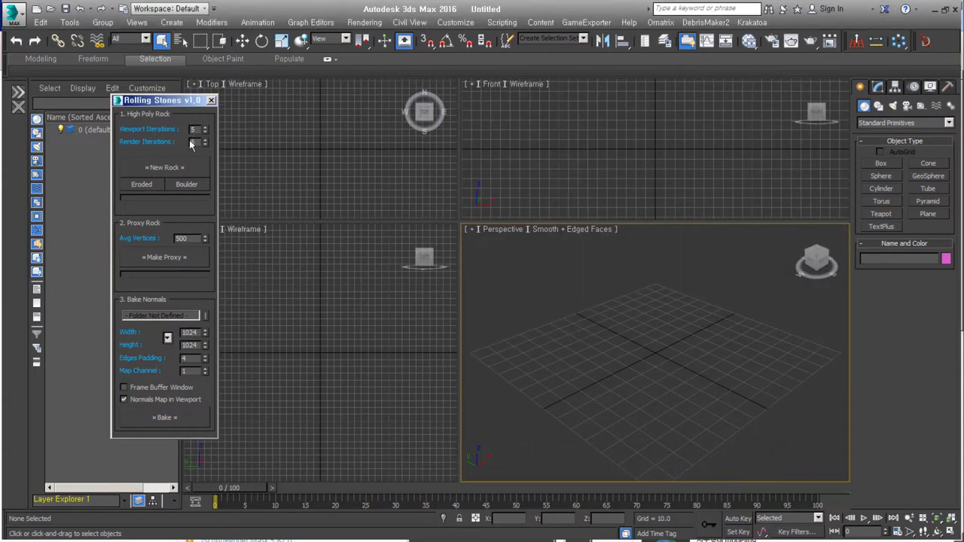
Generate a new high-poly rock, trying 3/3 iterations with edged faces shown via F4.
left_click(182, 167)
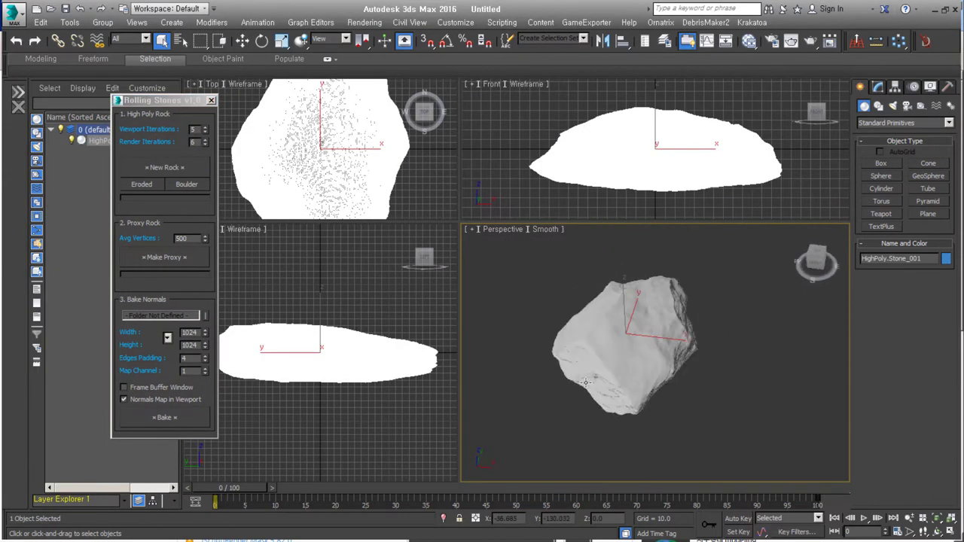
right_click(204, 143)
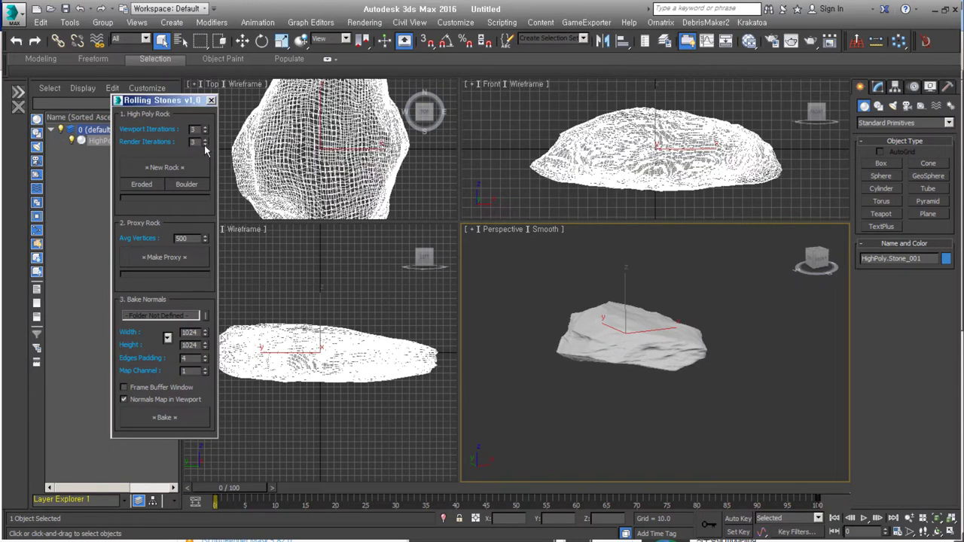
middle_click_drag(633, 354, 651, 378, "alt")
scroll(651, 378, "up", 3)
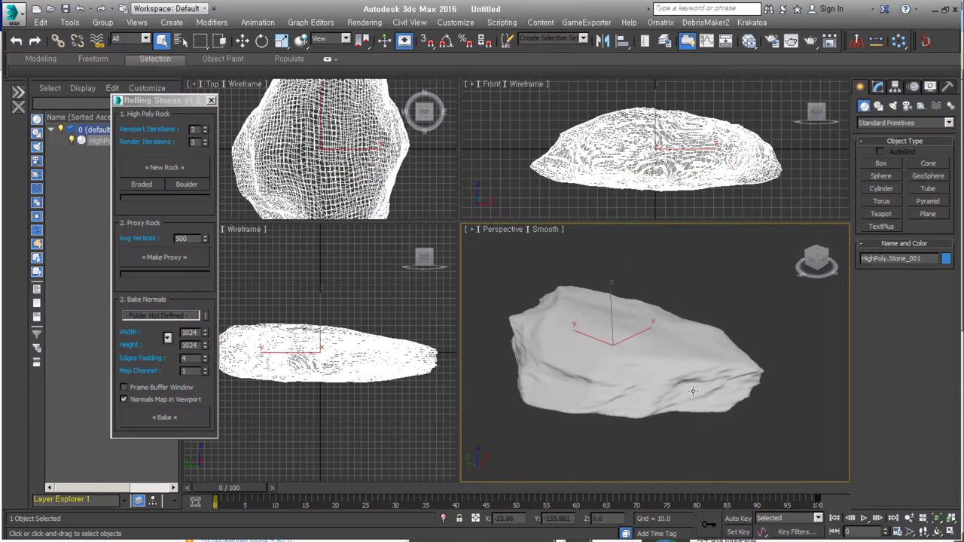
key("F4")
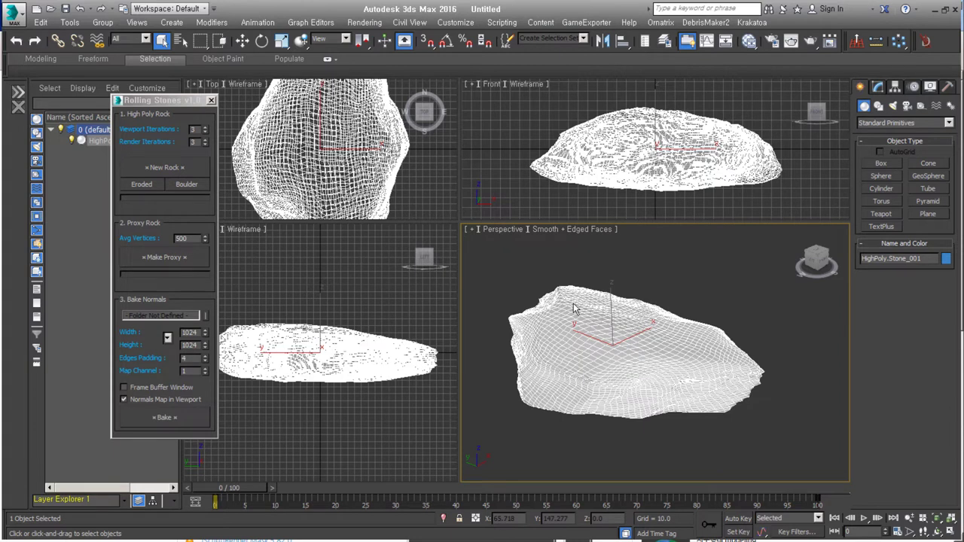
left_click_drag(202, 100, 184, 103)
Regenerate the rock in Eroded style, orbit to inspect it, and pick a 500 average-vertex proxy.
left_click(147, 170)
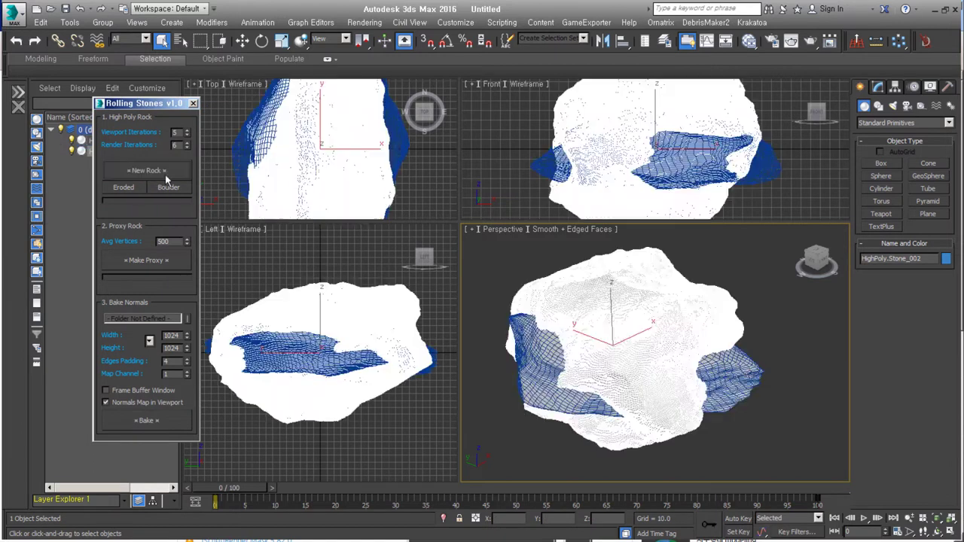
left_click(122, 187)
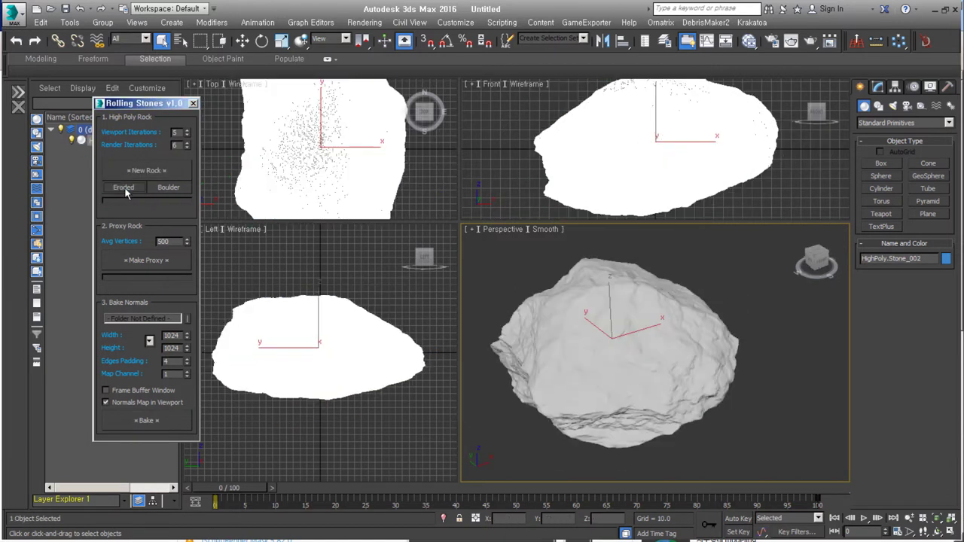
middle_click_drag(704, 370, 655, 384, "alt")
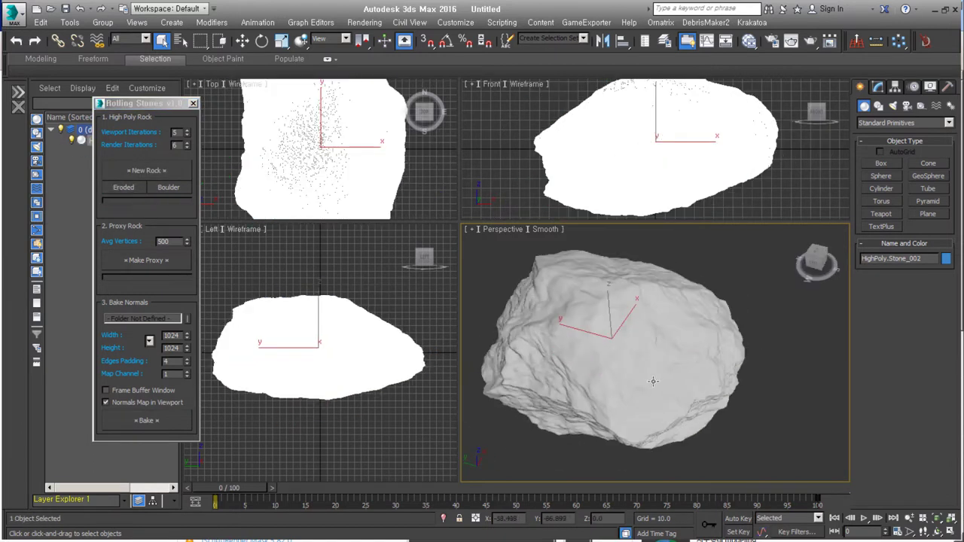
left_click(181, 188)
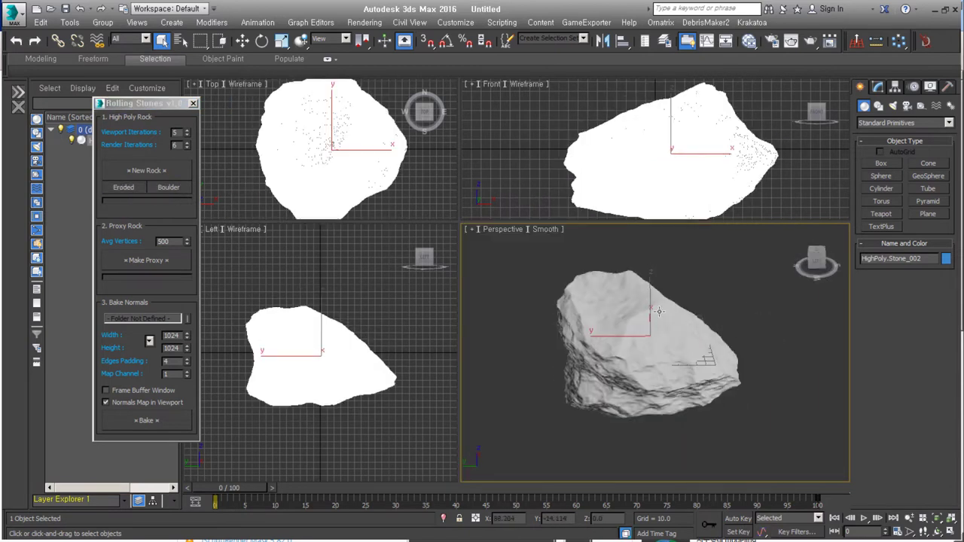
left_click(170, 242)
Build the low-poly proxy, set the bake-normals folder to Rock_paint, and bake.
left_click(146, 260)
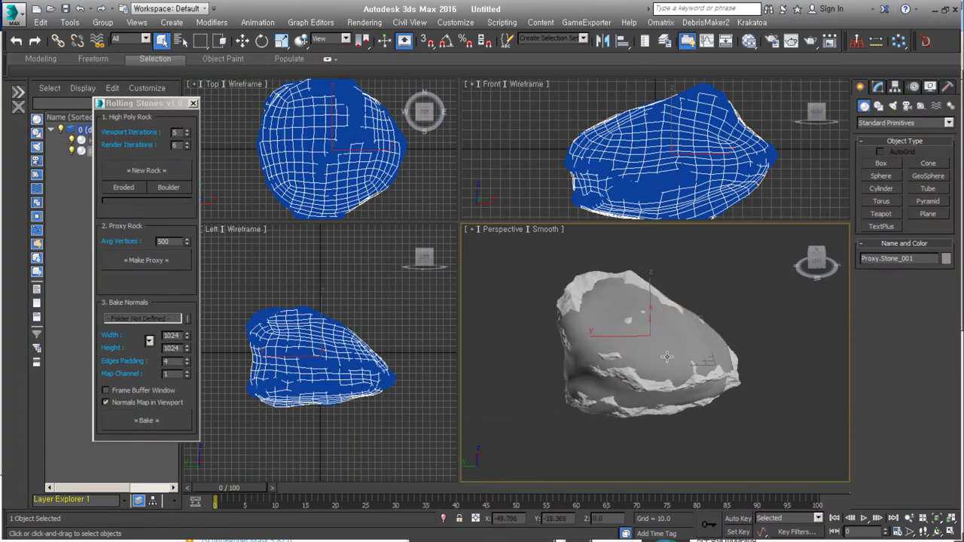
key("w")
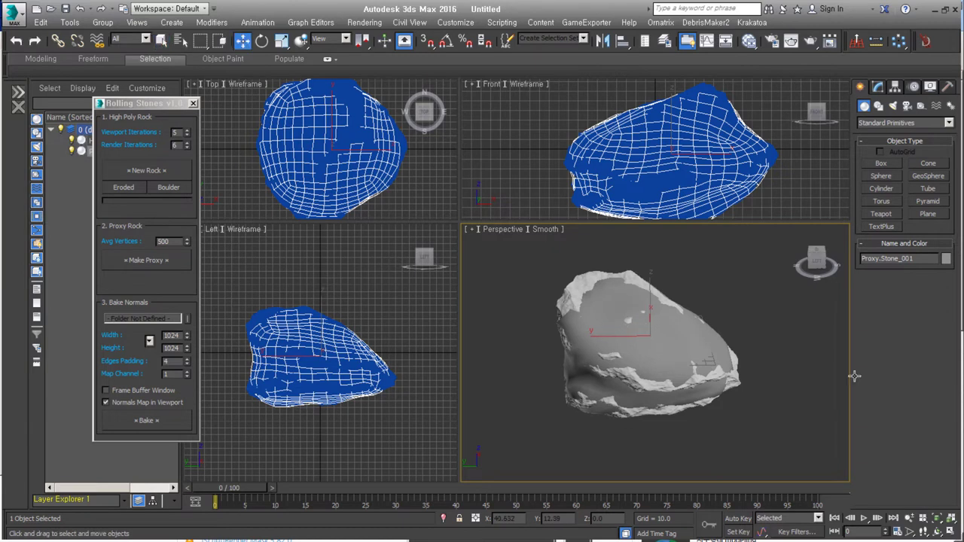
left_click(187, 318)
double_click(457, 352)
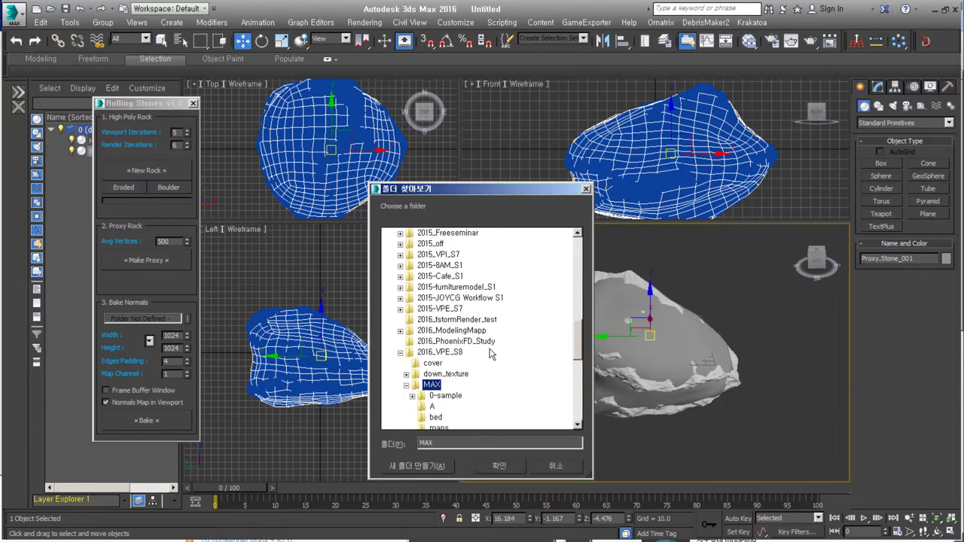
left_click(499, 465)
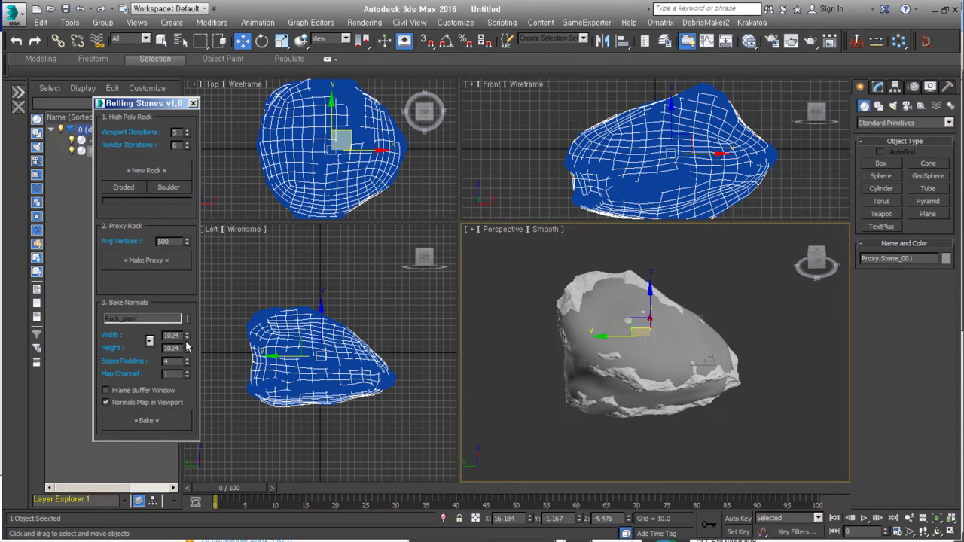
left_click(149, 420)
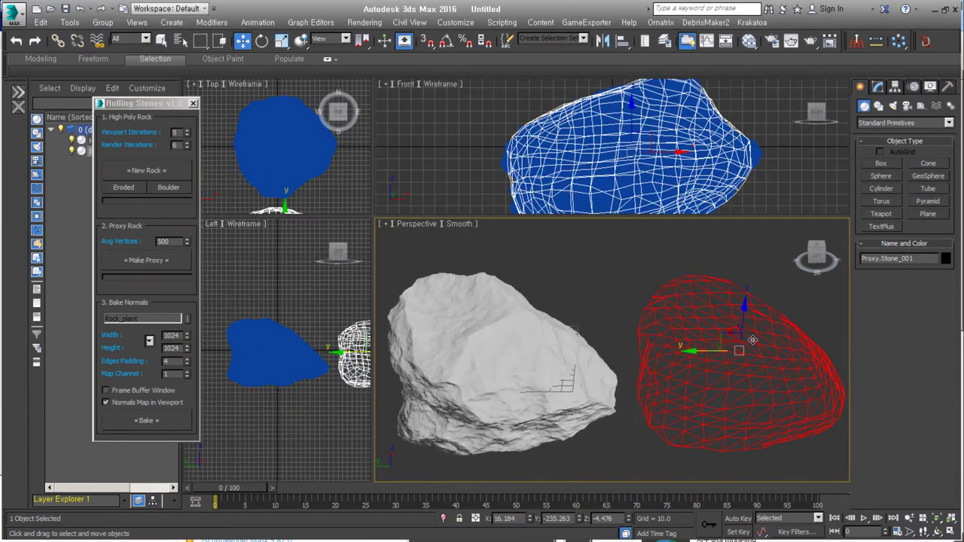
Inspect the proxy's baked material node tree in the Slate Material Editor.
key("m")
left_click(745, 297)
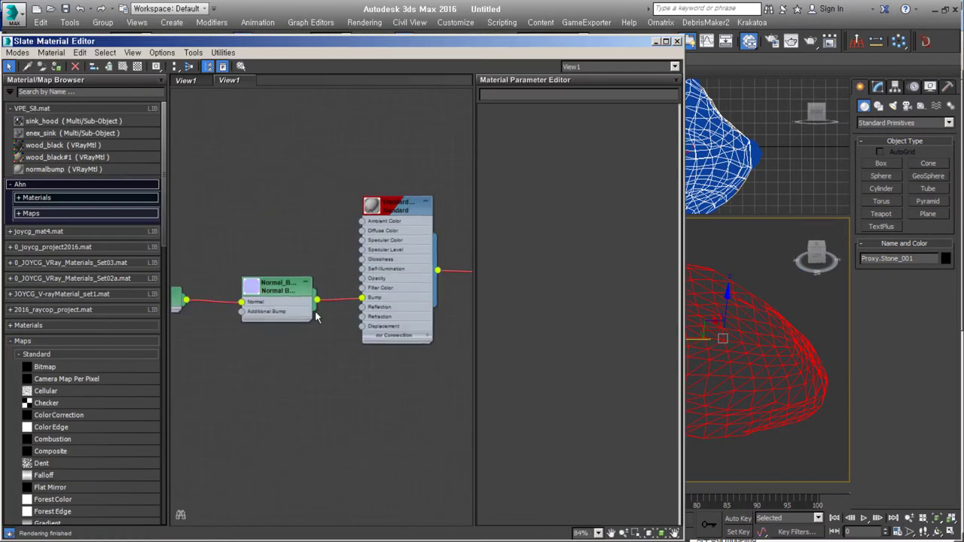
scroll(315, 313, "down", 3)
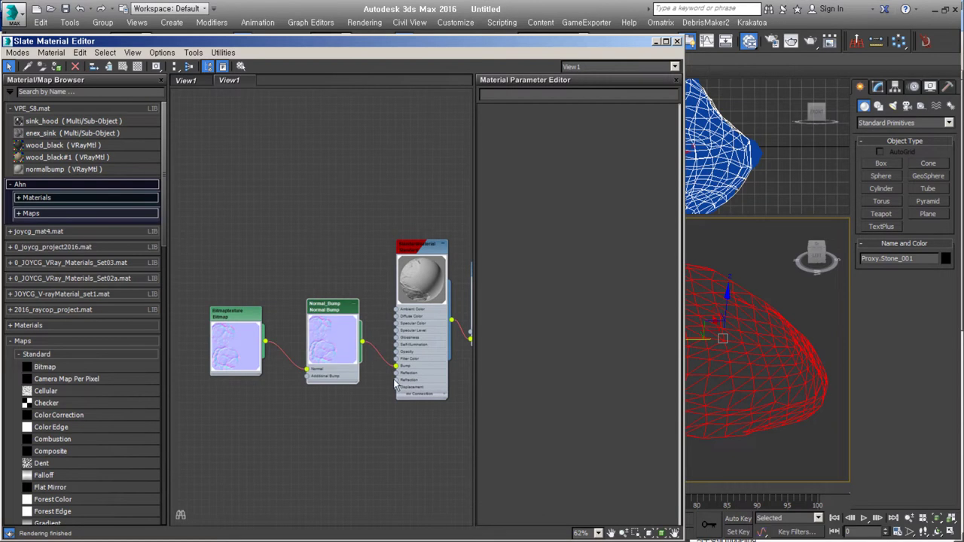
left_click(655, 40)
scroll(584, 403, "down", 2)
Add a VRayLight plane near the rocks and render the Perspective view in V-Ray.
left_click_drag(585, 402, 640, 422)
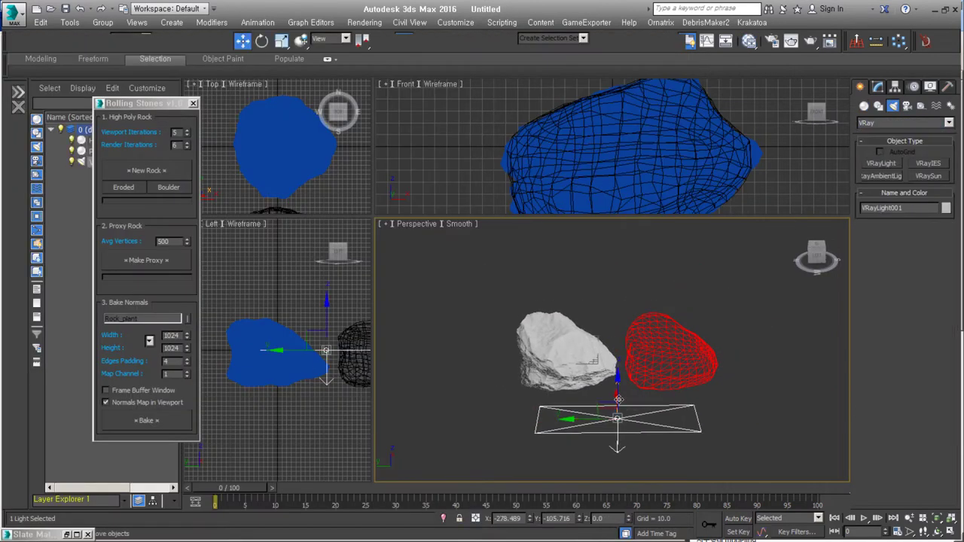
scroll(681, 375, "up", 3)
left_click(773, 41)
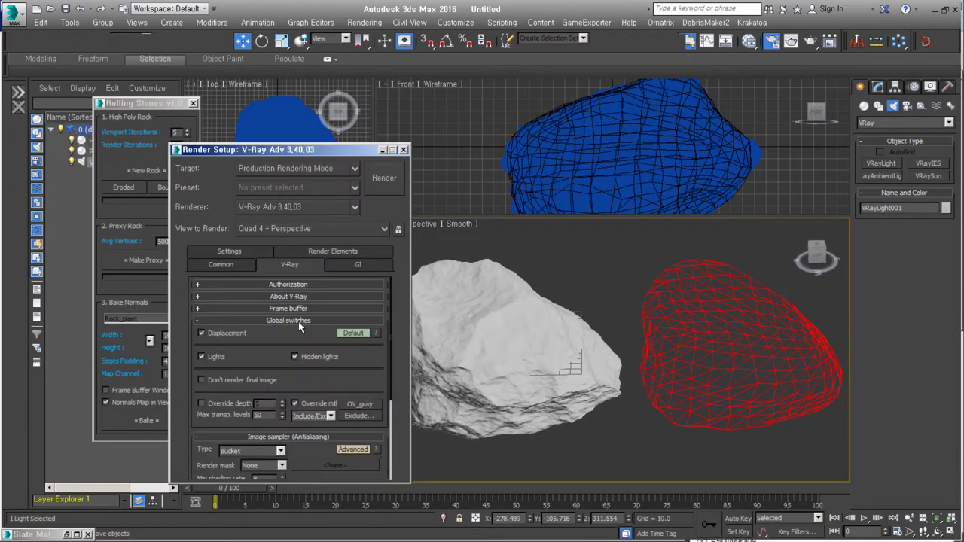
left_click(405, 150)
left_click(807, 44)
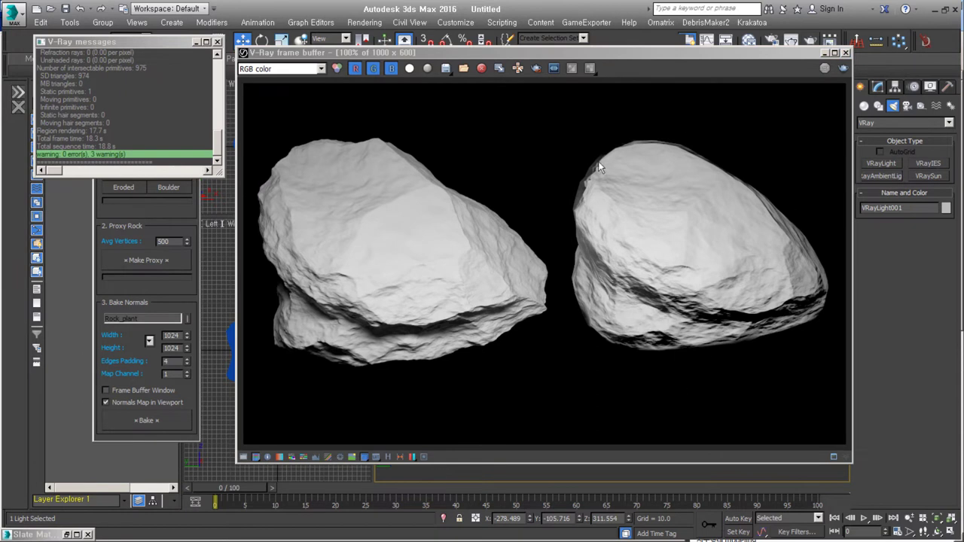
Delete the old proxy, rebuild it at 2000 average vertices, and rebake its normals.
left_click(613, 331)
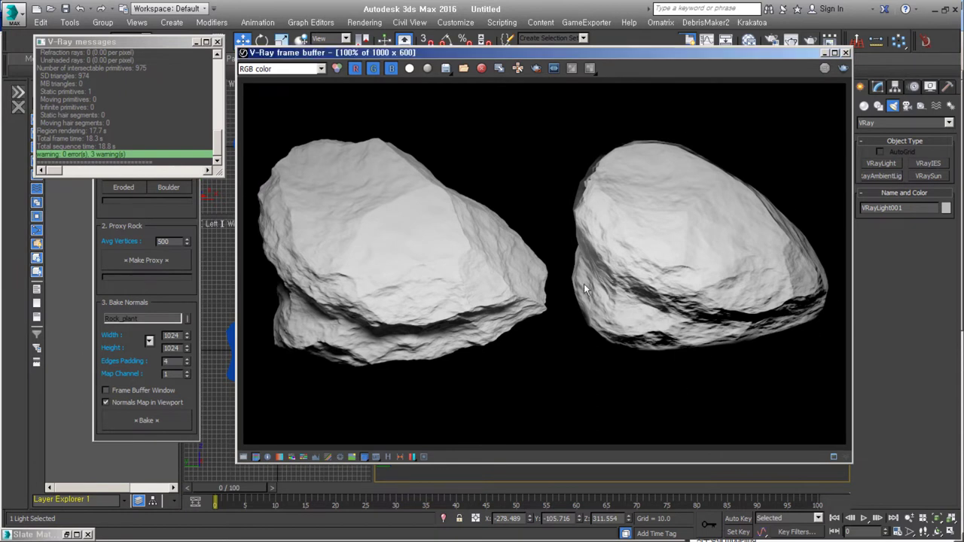
left_click(845, 52)
left_click(710, 329)
left_click(124, 241)
type("2000")
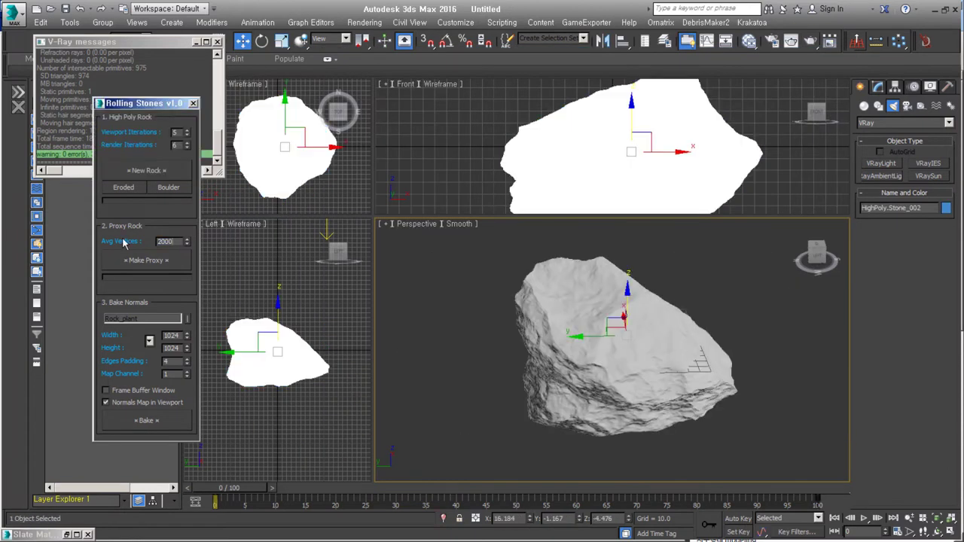
left_click(146, 260)
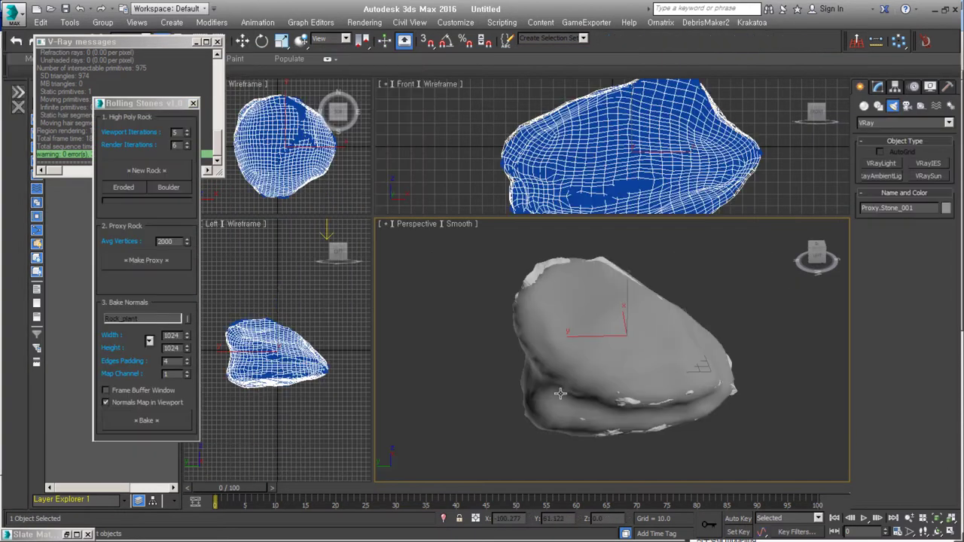
left_click(146, 420)
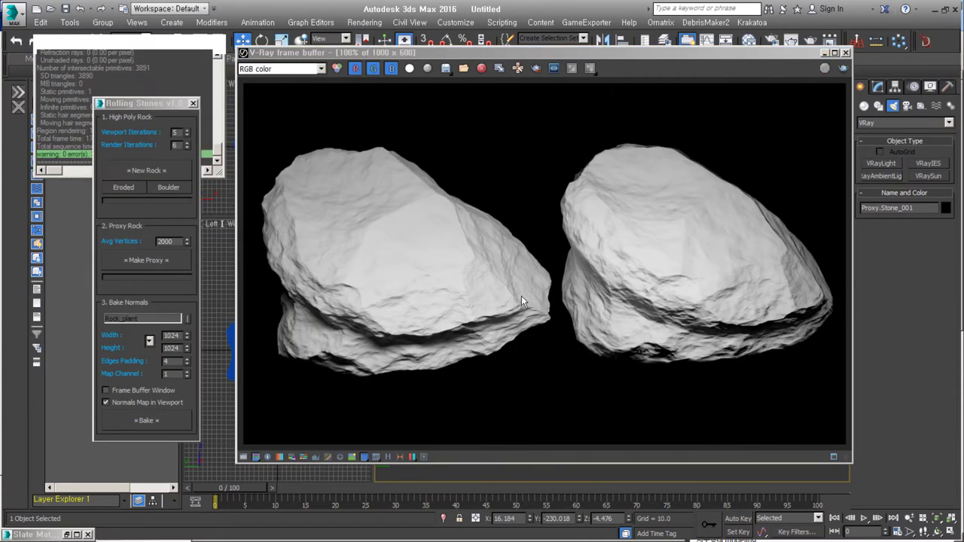
left_click(846, 54)
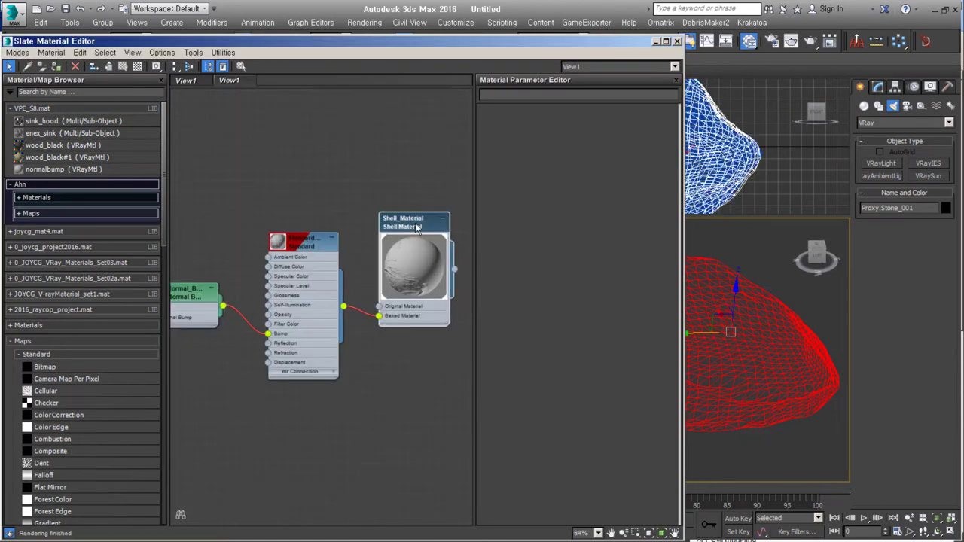
Wire a VRayNormalMap into Material #29's Bump slot in the Slate editor.
left_click(37, 197)
left_click_drag(47, 223, 264, 113)
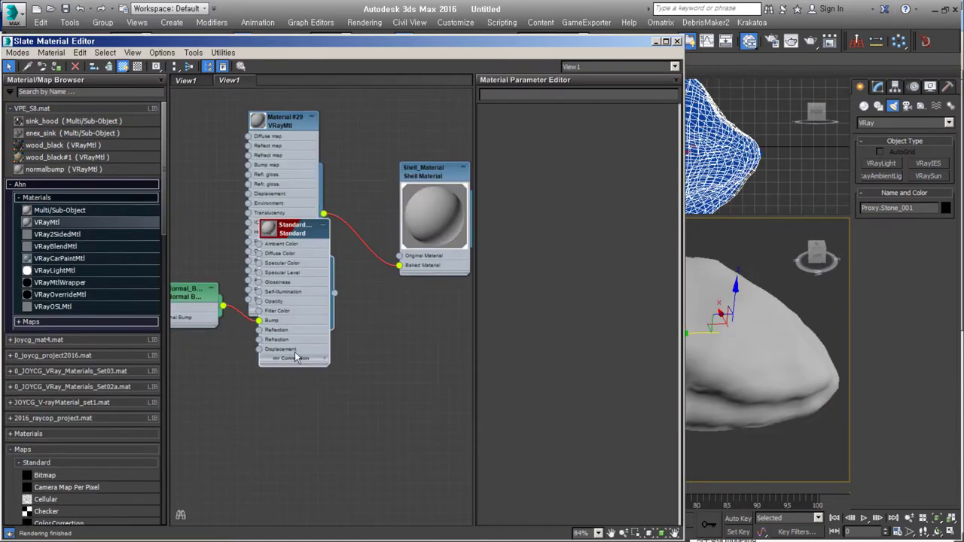
double_click(216, 299)
left_click(30, 322)
left_click_drag(59, 322, 249, 226)
mouse_move(235, 253)
middle_mouse_down()
mouse_move(371, 266)
mouse_move(285, 286)
middle_mouse_up()
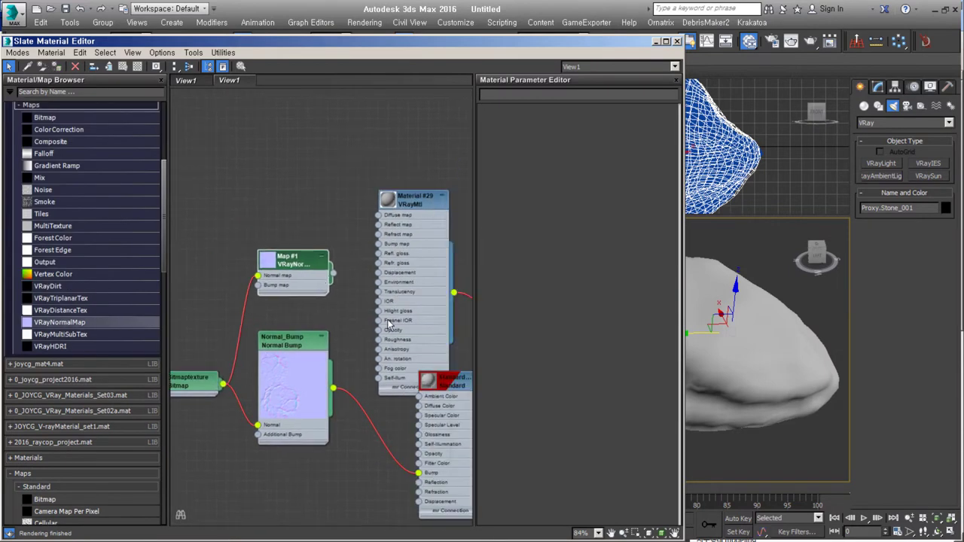
left_click_drag(333, 273, 379, 313)
double_click(413, 233)
scroll(569, 427, "down", 10)
middle_click_drag(448, 298, 392, 298)
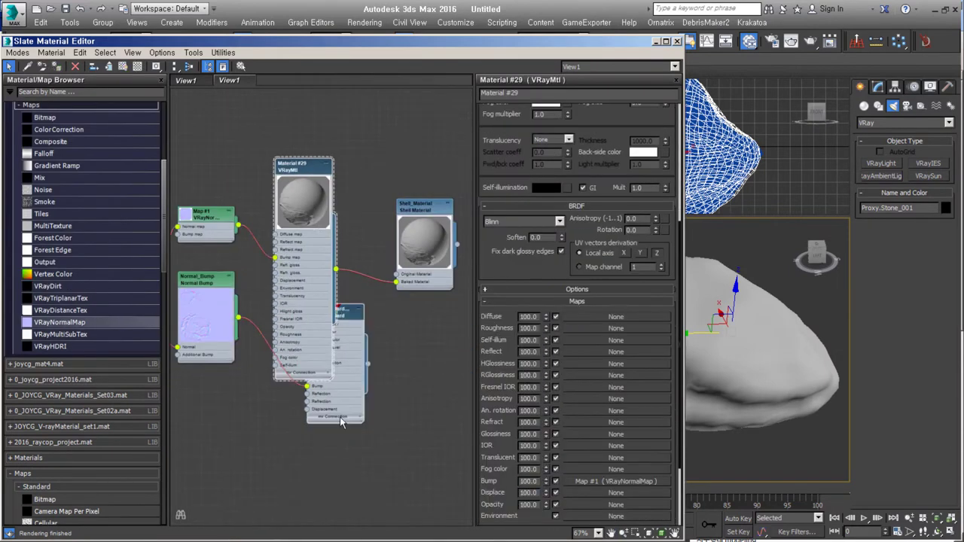
left_click(656, 41)
Render a test to check the bump, then tidy the material node layout.
key("shift+q")
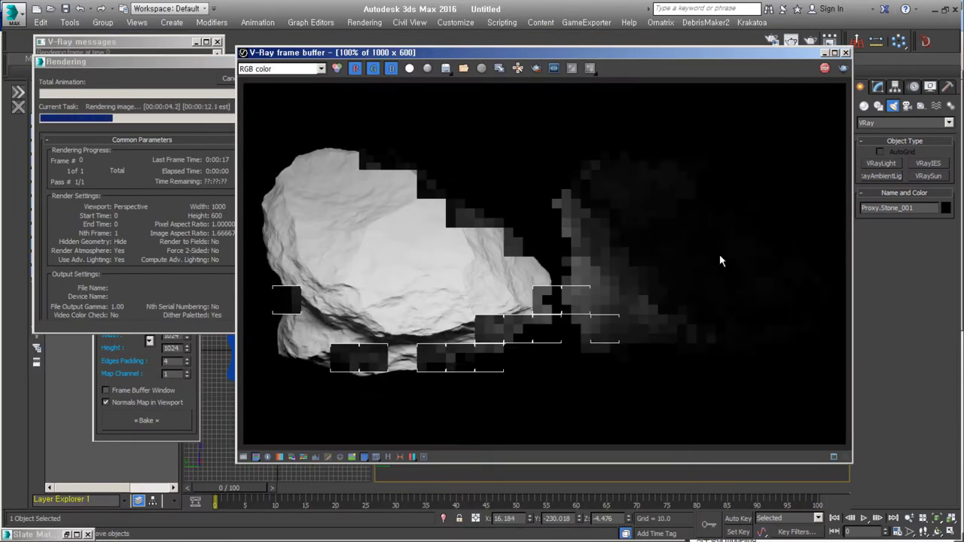
left_click(846, 52)
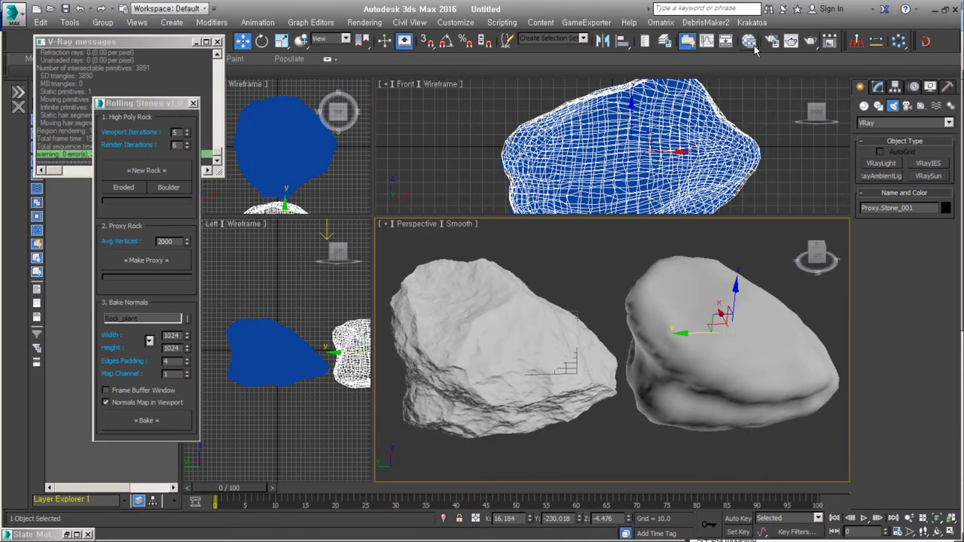
left_click(23, 534)
middle_click_drag(302, 301, 426, 322)
left_click_drag(368, 365, 410, 426)
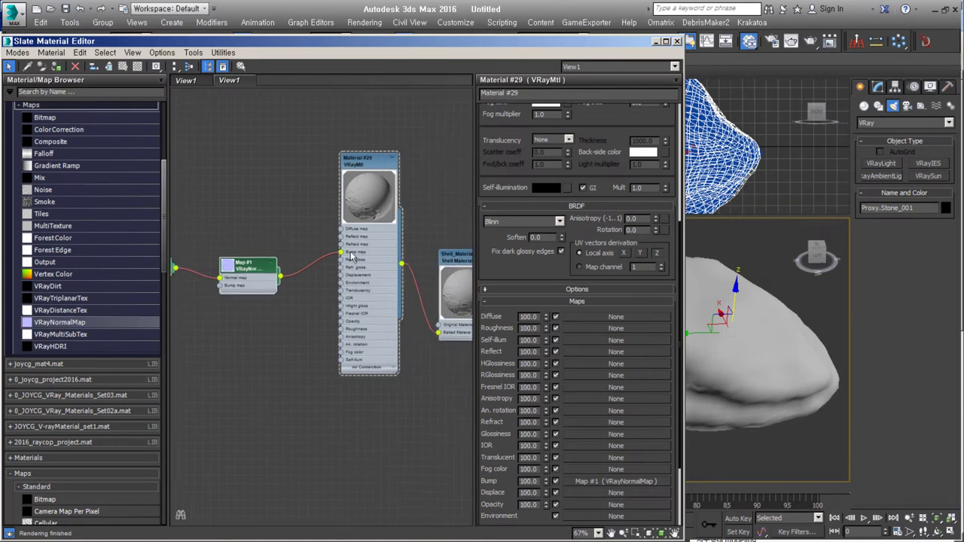
scroll(507, 311, "up", 5)
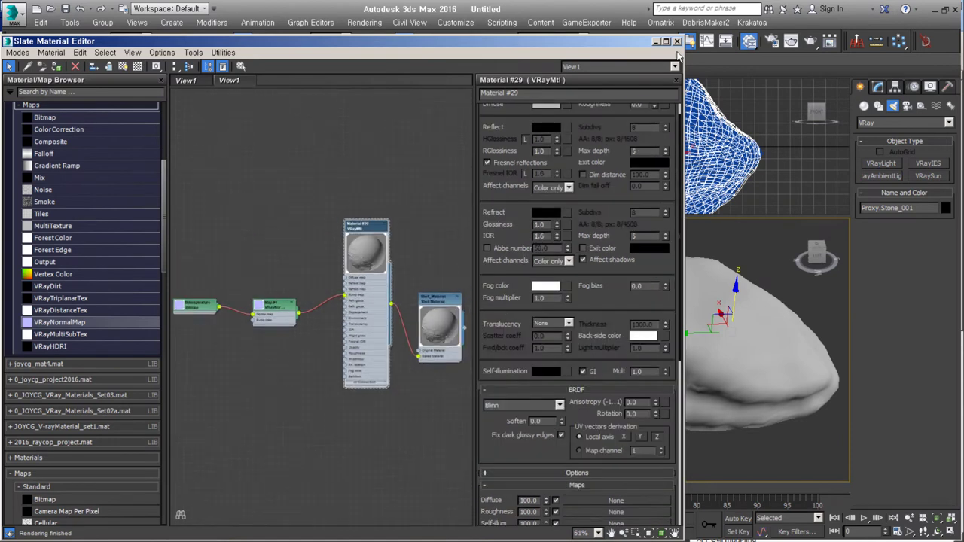
left_click(655, 40)
Select and delete both rocks, then launch Debris Maker v2.0.
key("ctrl+a")
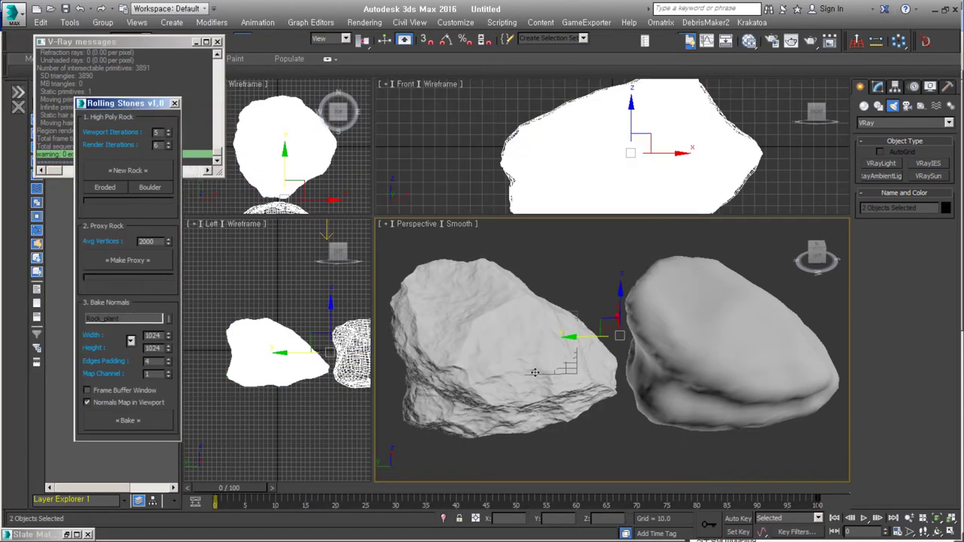
key("Delete")
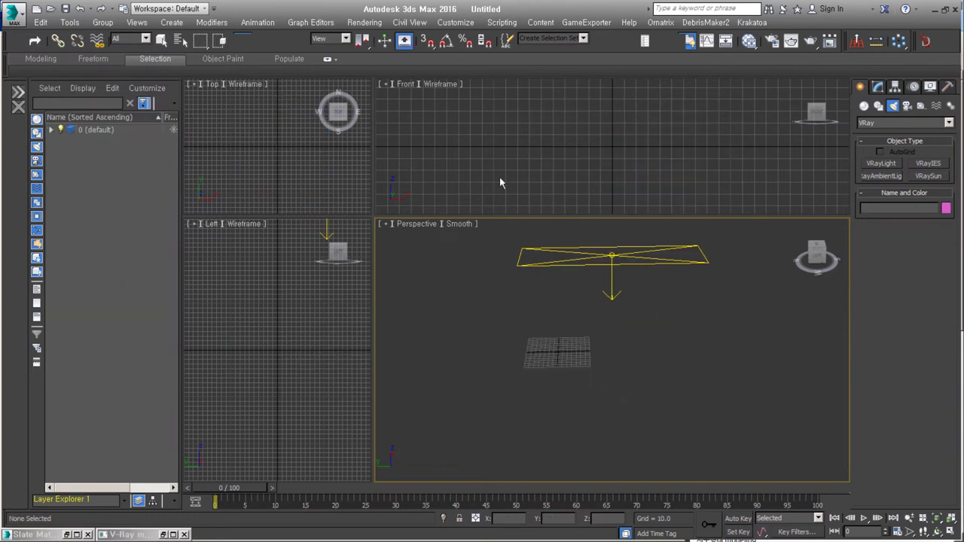
left_click(181, 167)
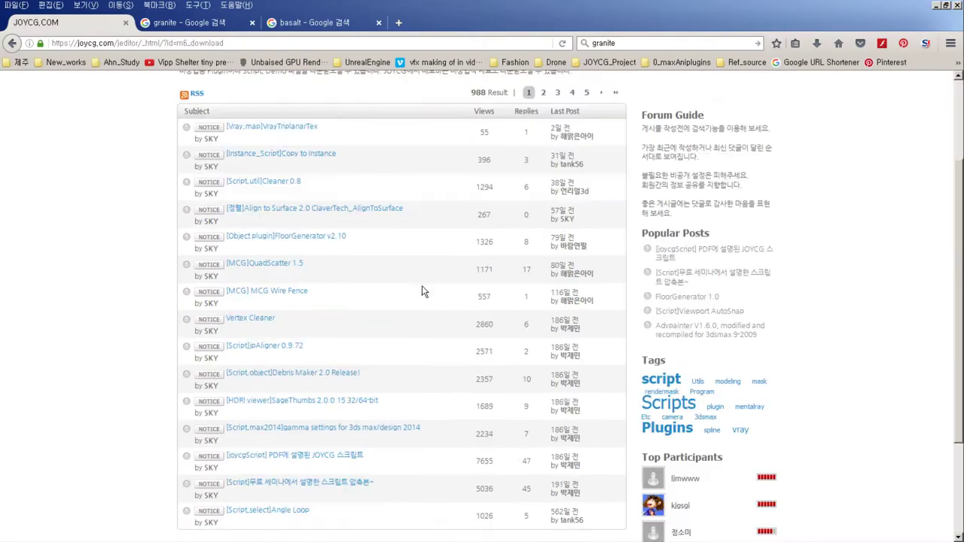
Open the Debris Maker 2.0 release post on JOYCG and enlarge its modules image.
left_click(344, 361)
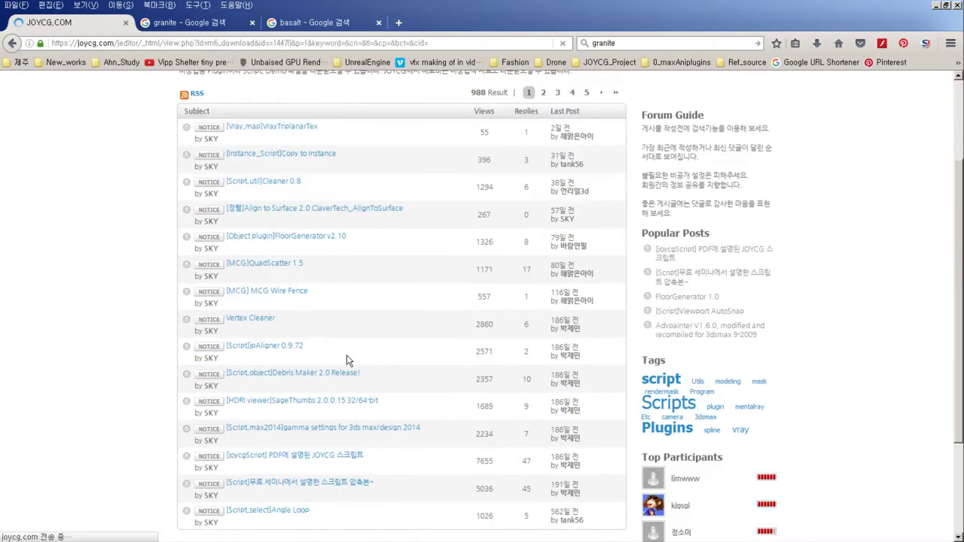
left_click(306, 198)
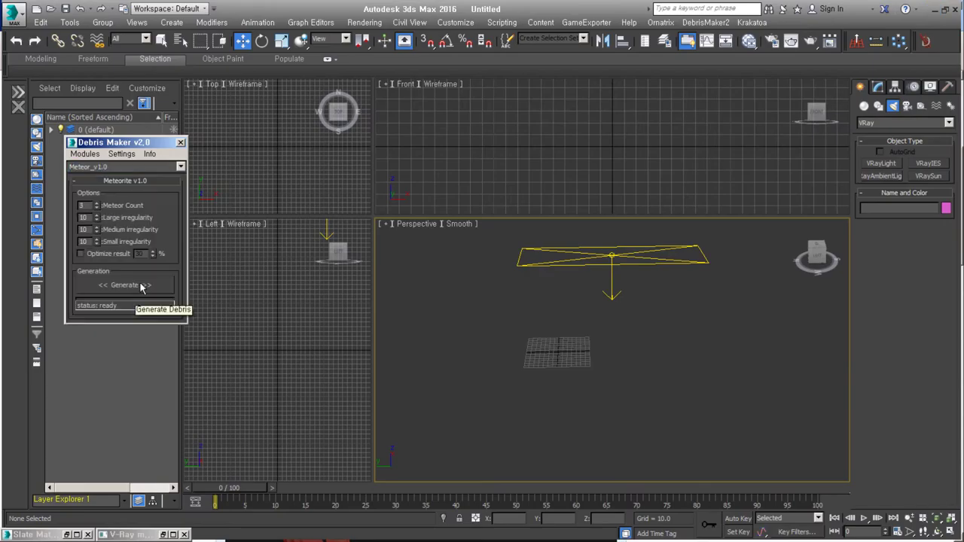
Generate three Meteor_v1.0 rocks, scale them up, and isolate Meteorite_001.
left_click(140, 287)
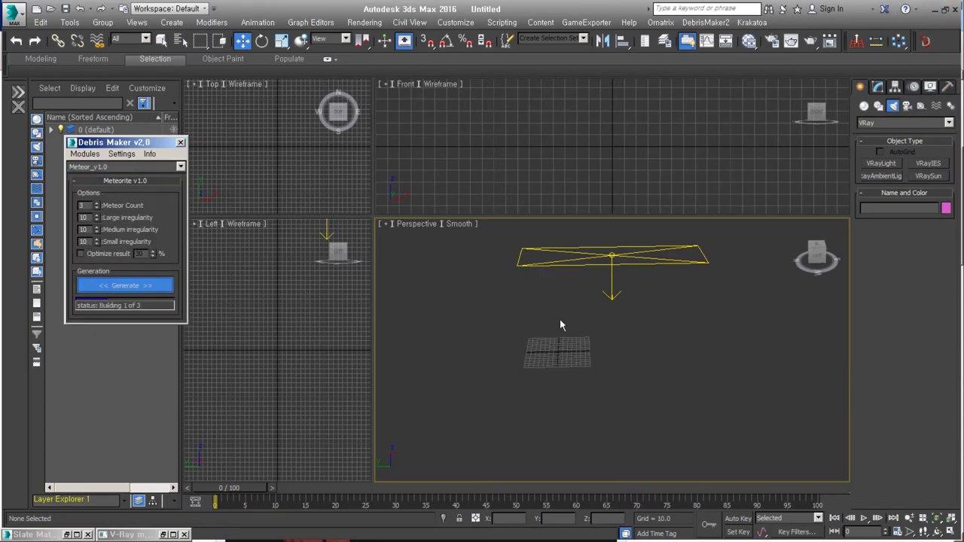
key("r")
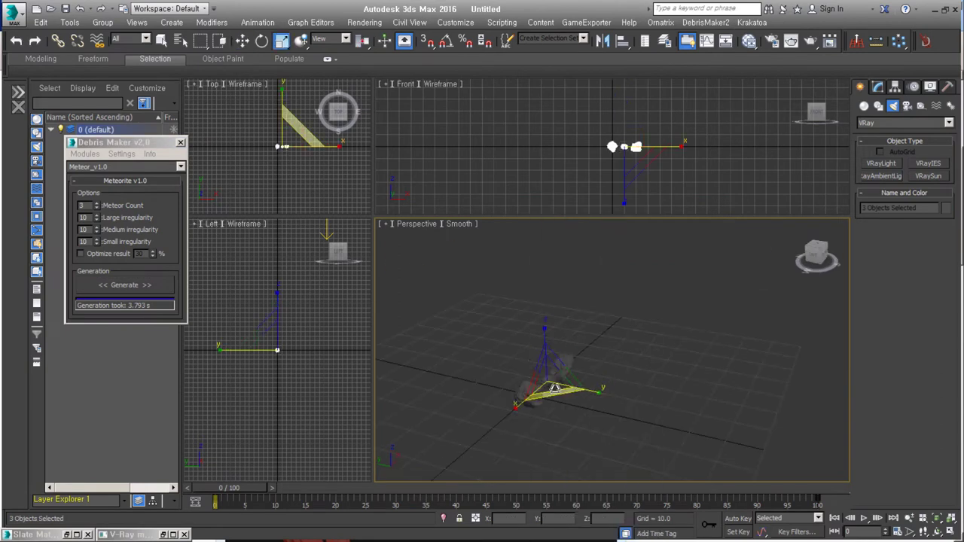
left_click_drag(561, 393, 572, 323)
left_click(724, 384)
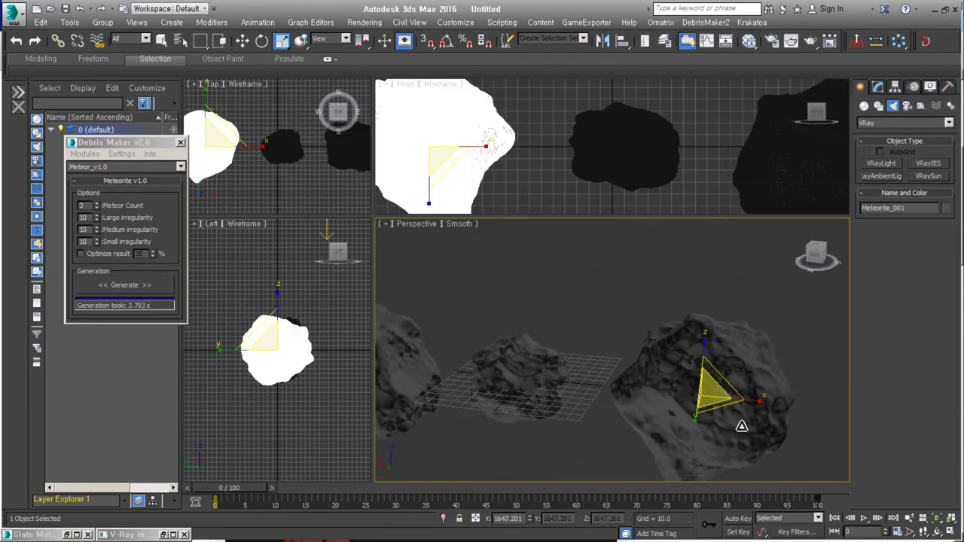
key("alt+q")
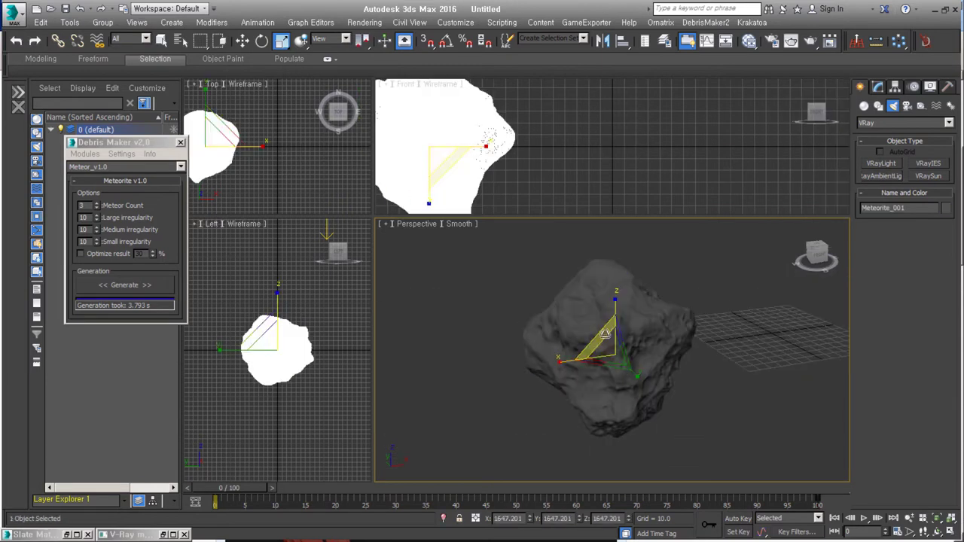
left_click_drag(119, 145, 257, 106)
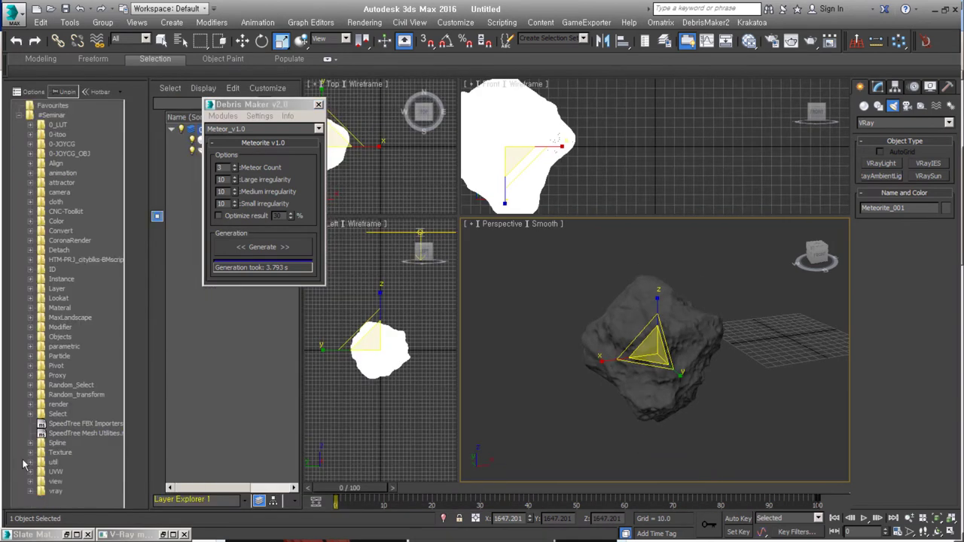
Run LazyUVWeditor_1.0.mse from the UVW scripts folder to open Lazy UVWs 1.0.
double_click(86, 470)
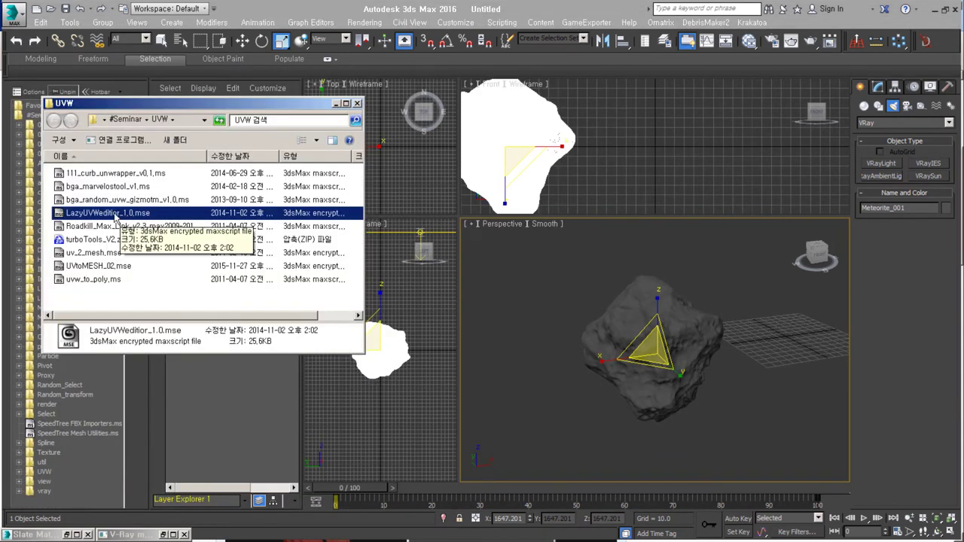
double_click(113, 213)
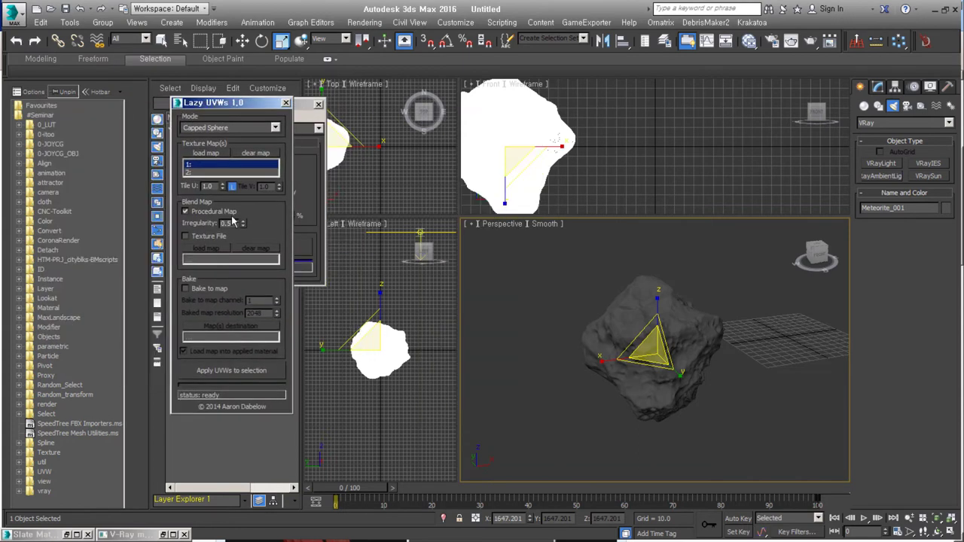
left_click(165, 536)
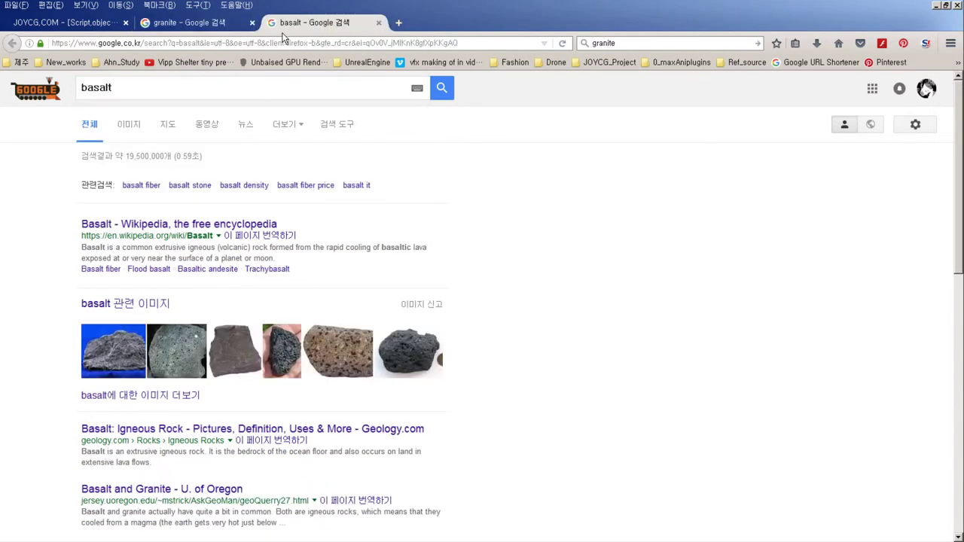
Show large-size Google Images results for basalt and preview the dark rough basalt image.
left_click(129, 124)
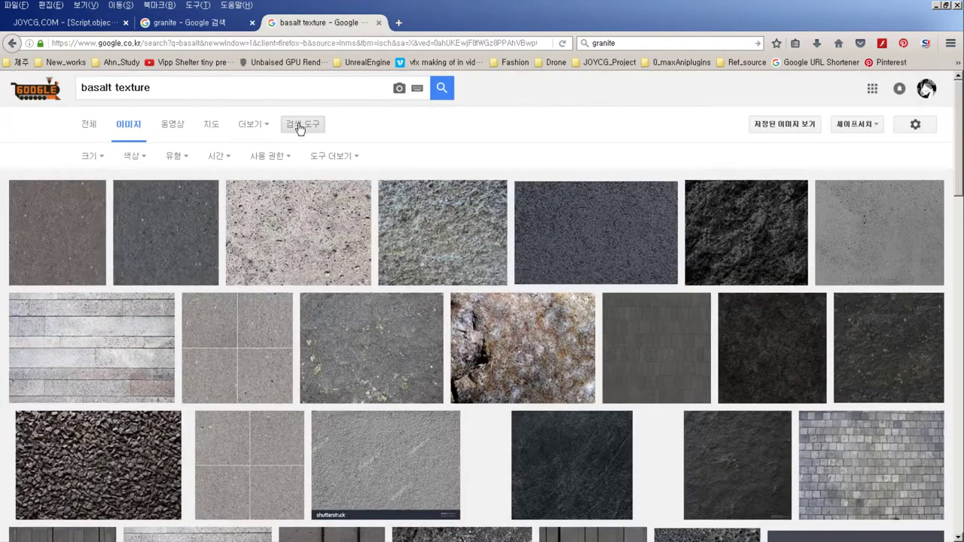
type("texture")
left_click(91, 156)
left_click(102, 189)
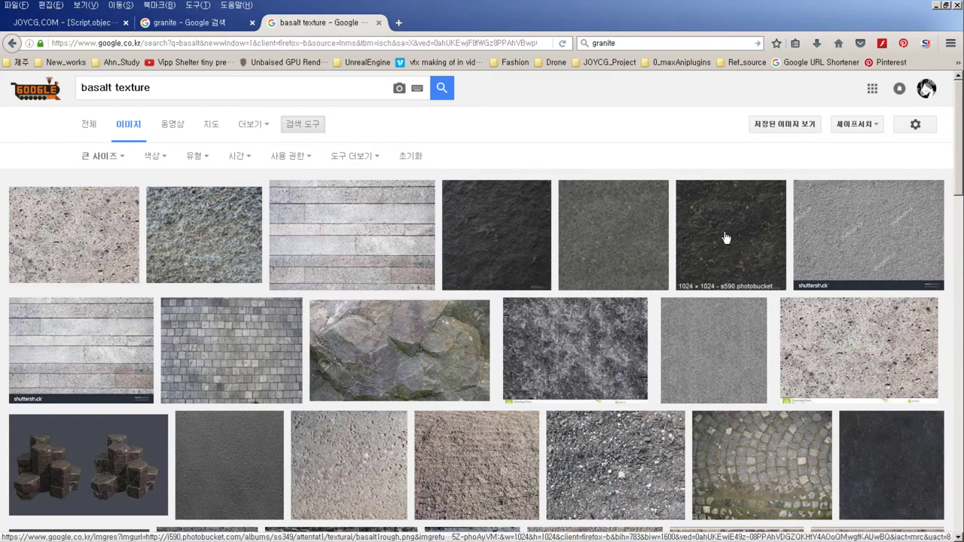
left_click(895, 478)
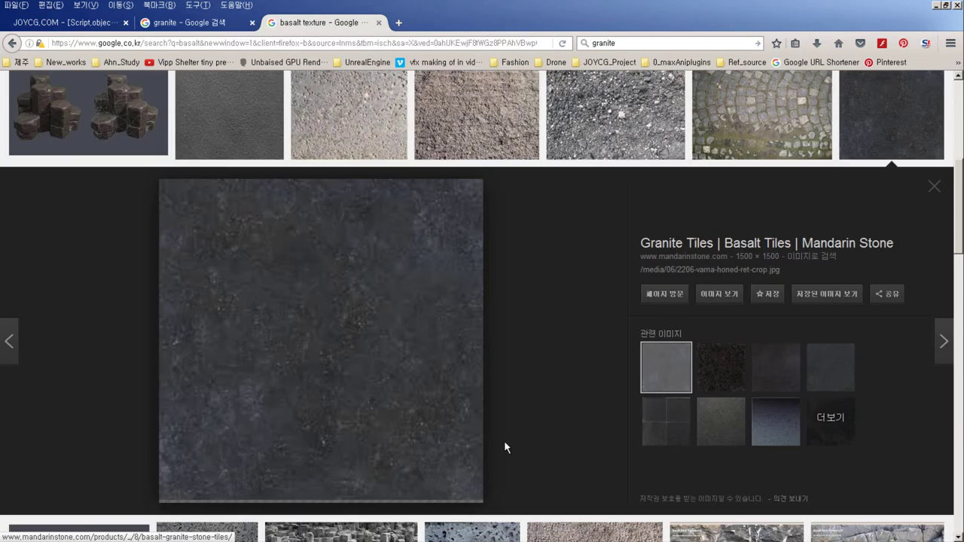
key("Escape")
left_click(516, 258)
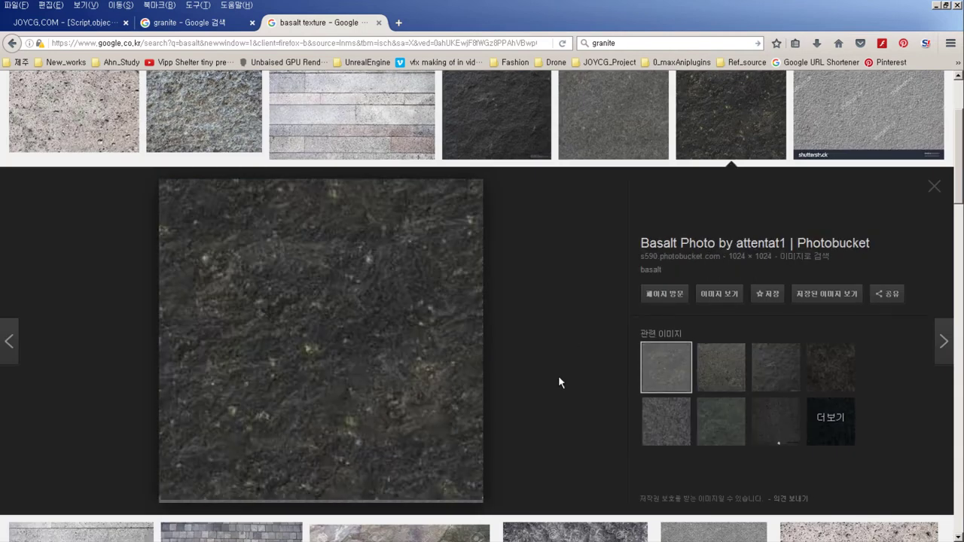
Open the Photobucket basalt image full size and copy it.
left_click(540, 367)
right_click(475, 277)
left_click(519, 339)
left_click(503, 21)
Paste the basalt image into a new clipboard-sized Photoshop document, discarding the earlier one.
key("alt+Tab")
key("ctrl+n")
key("Return")
key("ctrl+v")
left_click(157, 44)
key("n")
key("ctrl+n")
key("Return")
key("ctrl+v")
Merge the layers, float the document, and apply a wrap-around Offset of 713.
key("ctrl+e")
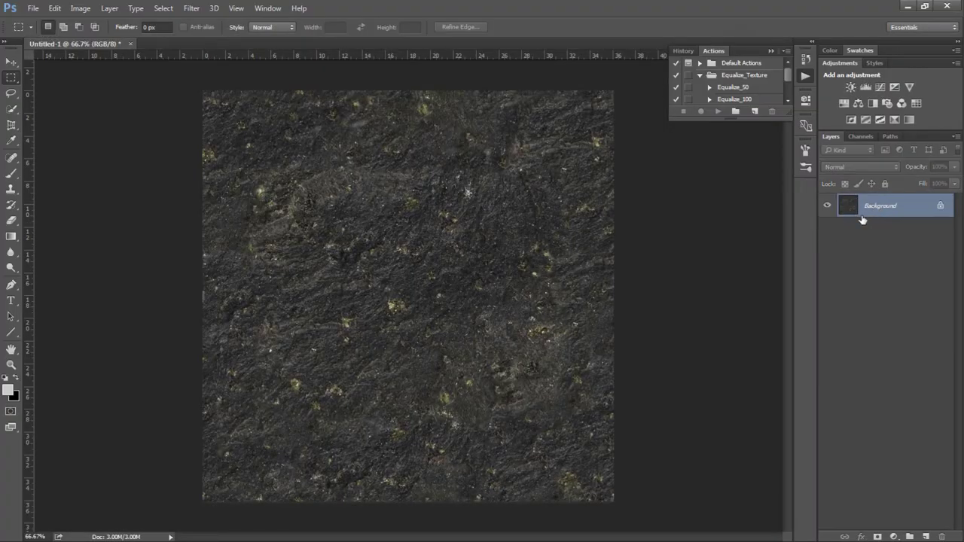
left_click_drag(75, 44, 148, 81)
left_click(191, 7)
mouse_move(199, 210)
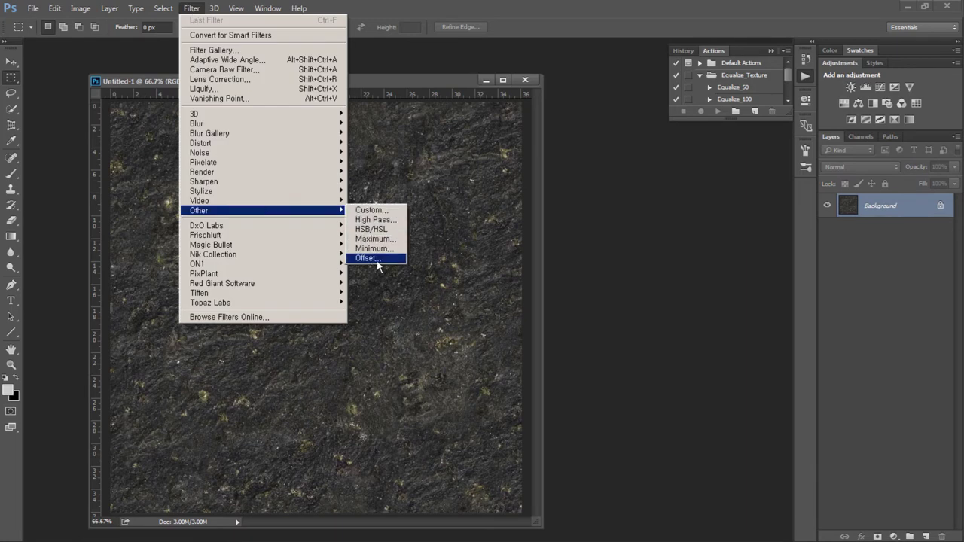
left_click(367, 258)
type("713")
key("Tab")
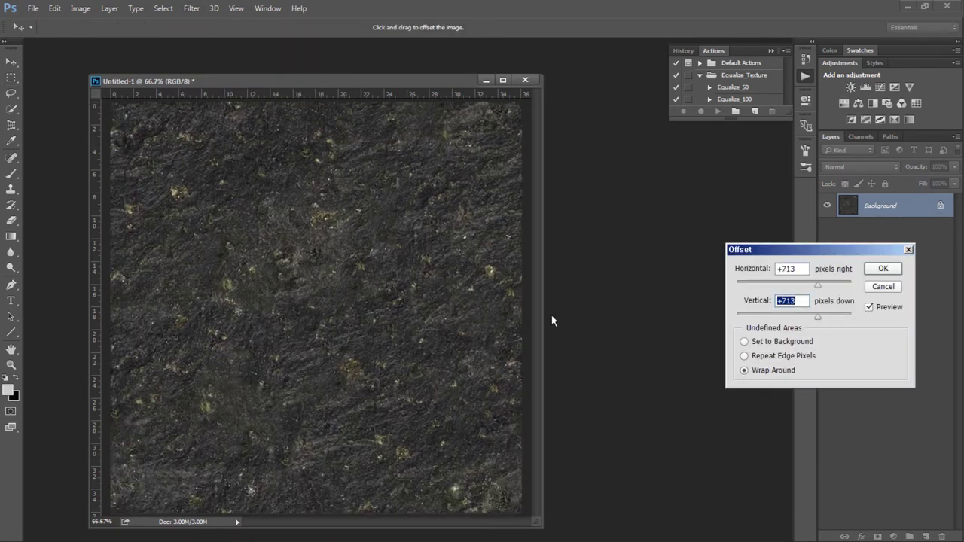
key("Return")
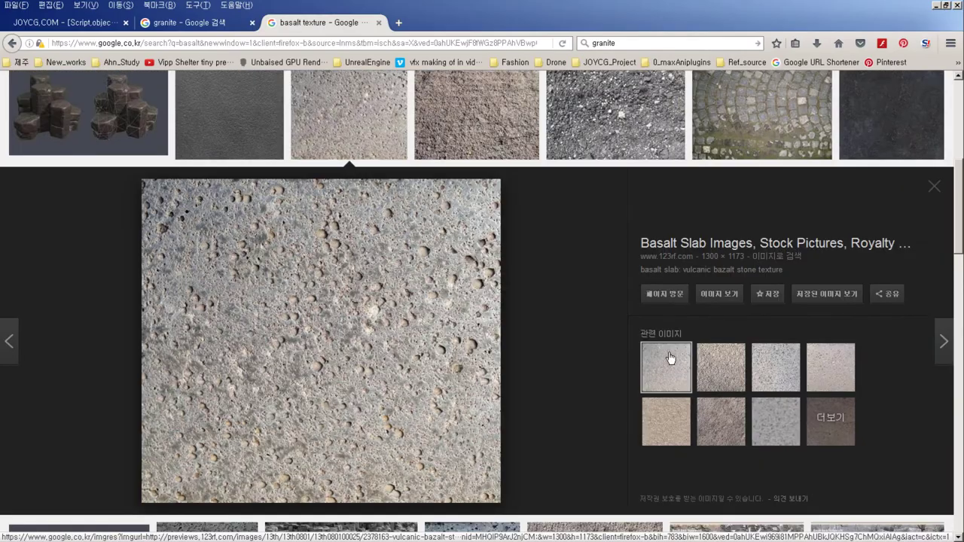
Paste the 123rf basalt slab image into a new document, crop it and merge into Background.
left_click(719, 294)
key("alt+Tab")
key("ctrl+n")
key("Return")
key("ctrl+v")
left_click_drag(427, 38, 282, 61)
key("ctrl+minus")
key("ctrl+a")
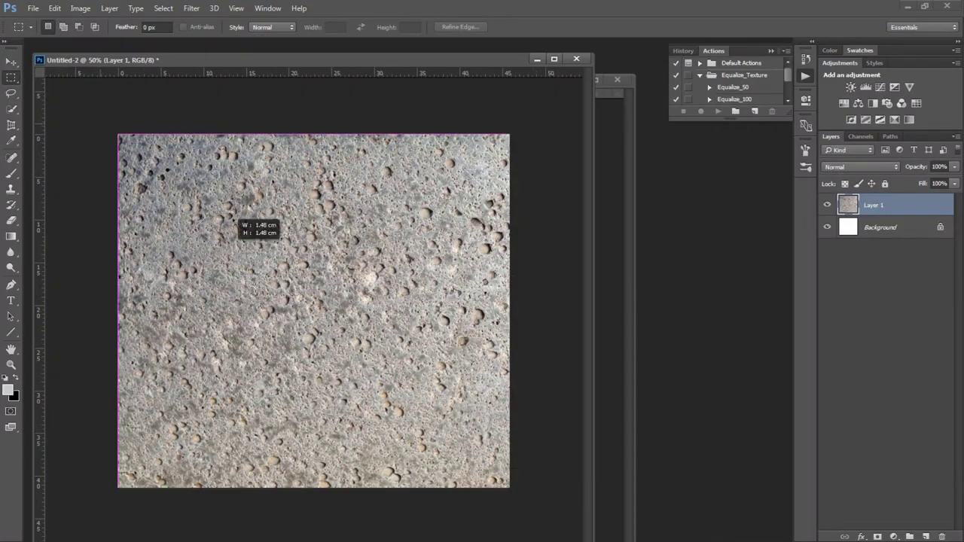
left_click(81, 8)
left_click(85, 113)
key("ctrl+e")
Cancel the Offset filter and pick the Equalize_100 action in a taller Actions list.
left_click(192, 8)
left_click(91, 236)
left_click(241, 294)
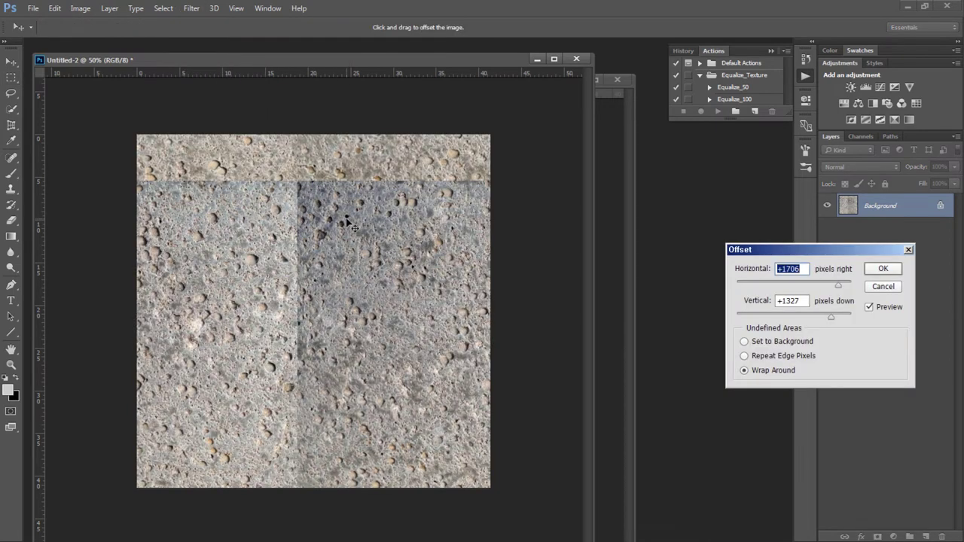
left_click(884, 289)
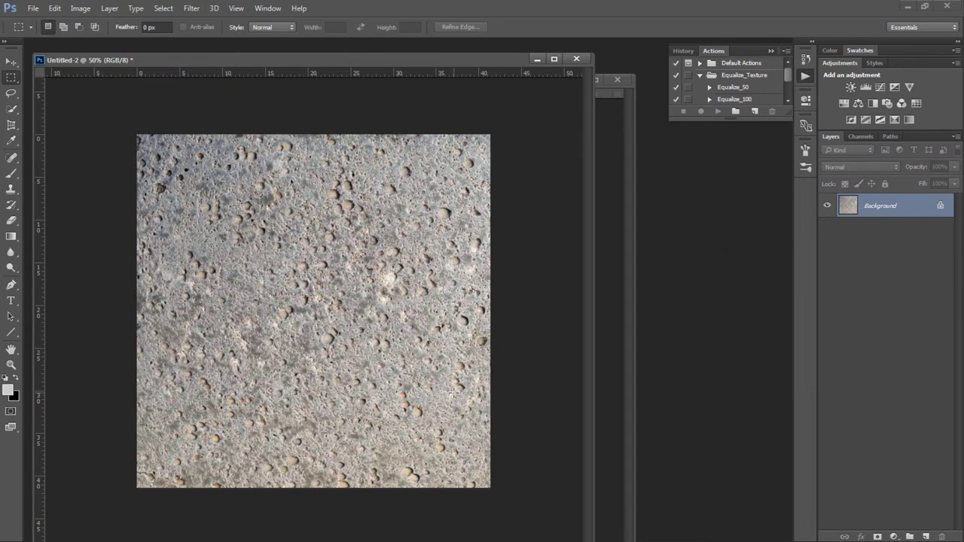
left_click_drag(731, 118, 731, 152)
left_click(734, 100)
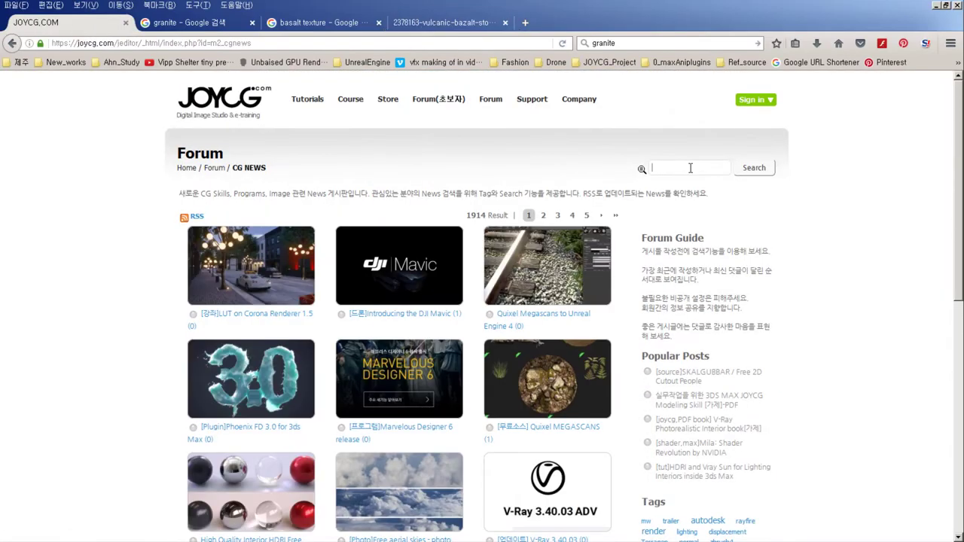
Search the JOYCG forum for 'action' and read the How to Equalize Textures article.
type("action")
key("Return")
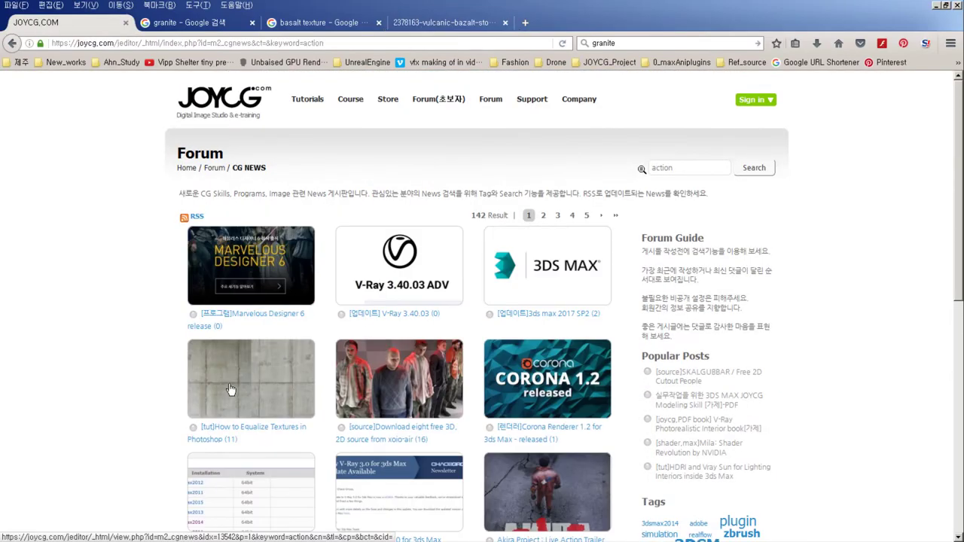
left_click(231, 389)
scroll(635, 404, "down", 10)
scroll(697, 456, "down", 3)
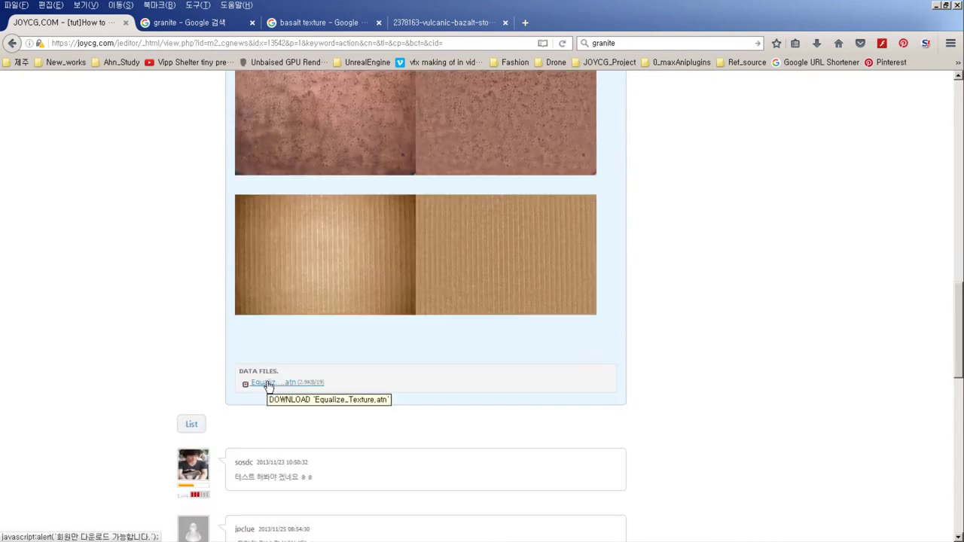
scroll(517, 381, "up", 3)
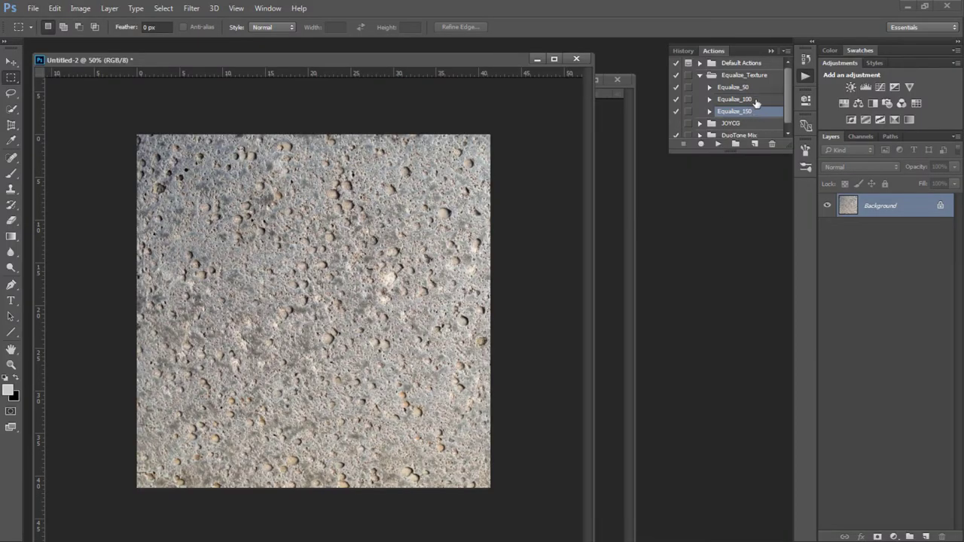
Run the Equalize_100 action on the texture, then offset the image to expose its seams.
left_click(718, 143)
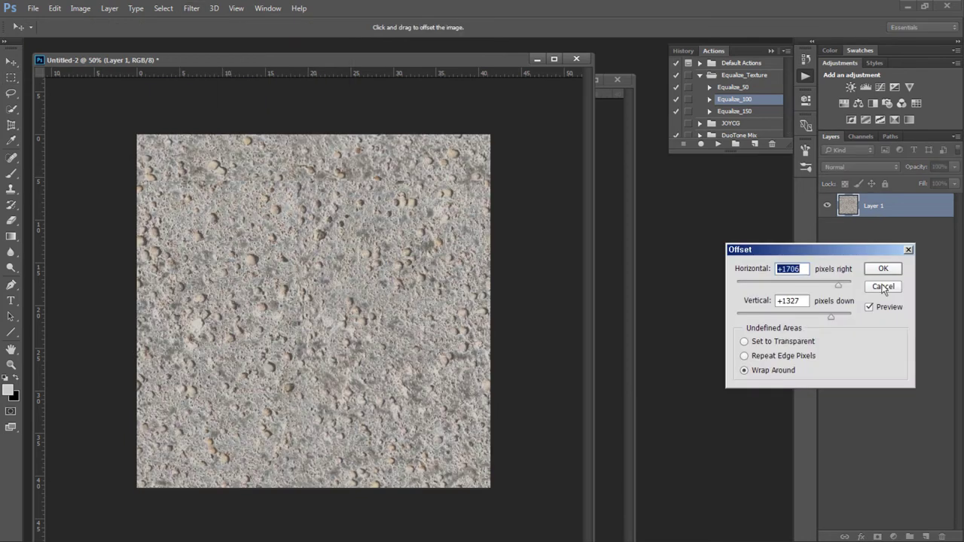
left_click(883, 288)
left_click(191, 9)
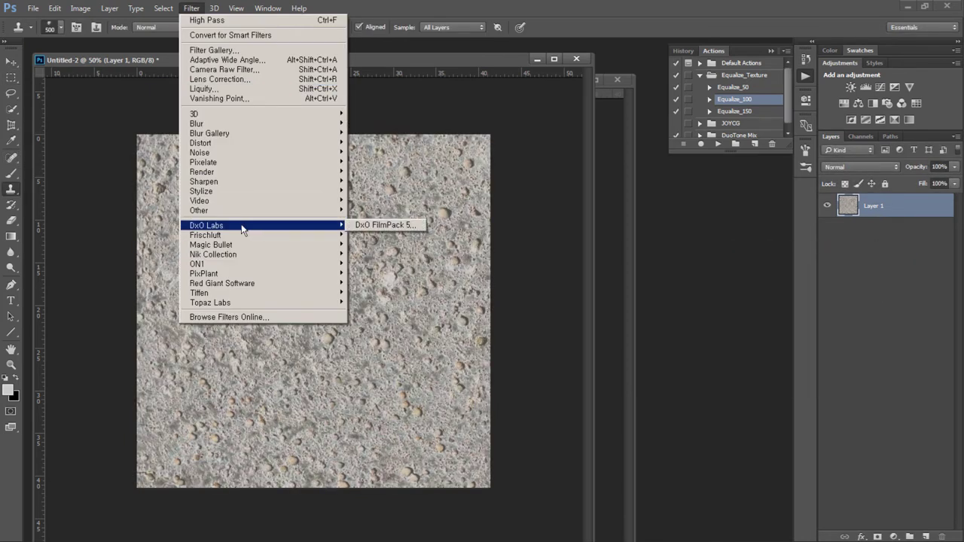
left_click(362, 271)
key("Tab")
key("Return")
Clone Stamp over the visible seam with a smaller brush and reapply the offset to check.
key("s")
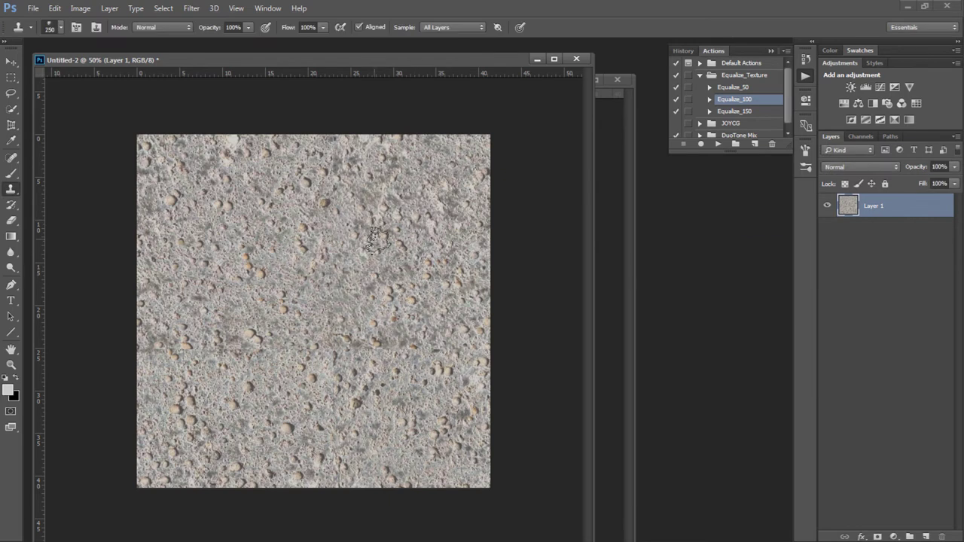
mouse_move(264, 347)
left_mouse_down()
mouse_move(224, 354)
mouse_move(183, 331)
mouse_move(316, 331)
left_mouse_up()
key("ctrl+f")
key("m")
left_click(191, 8)
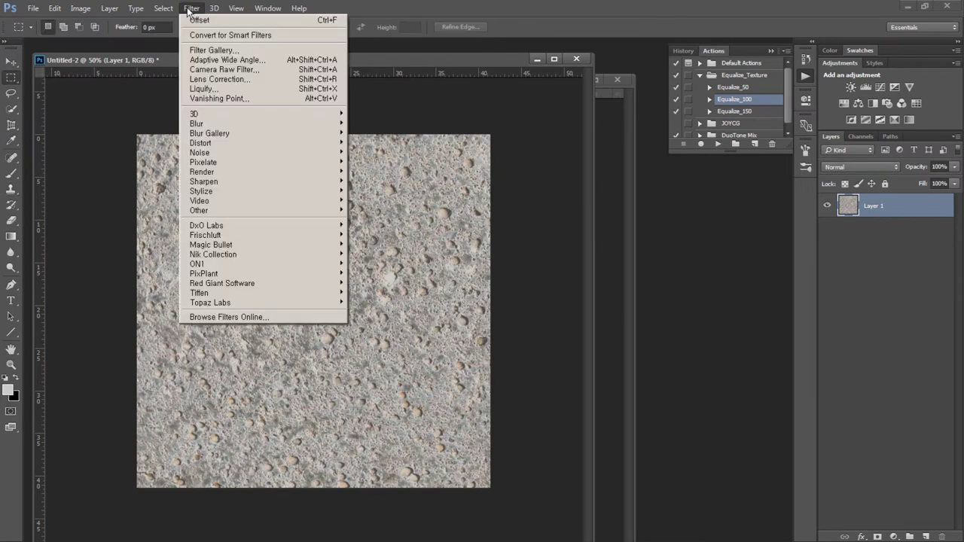
Send the stone texture to PixPlant 2, add a seed from the texture canvas, and regenerate it.
left_click(374, 274)
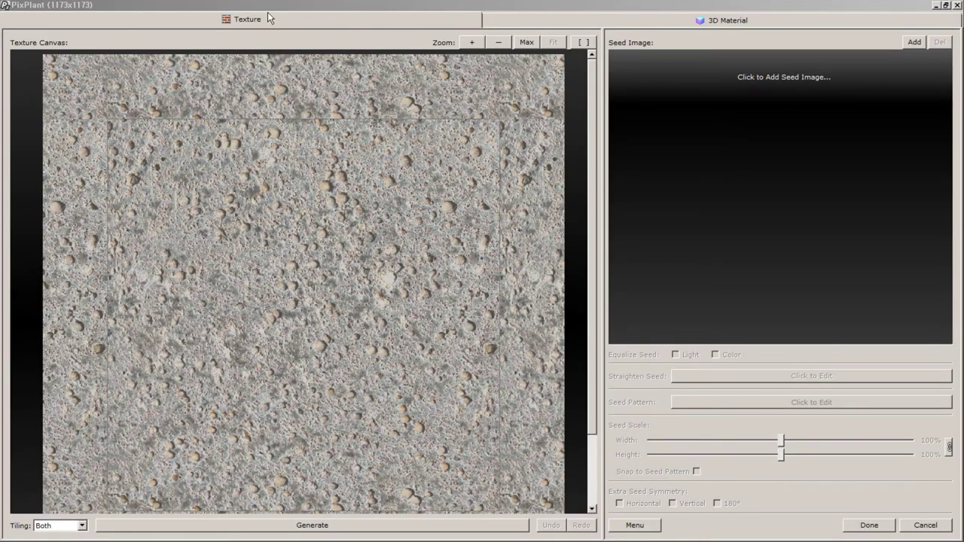
left_click(773, 200)
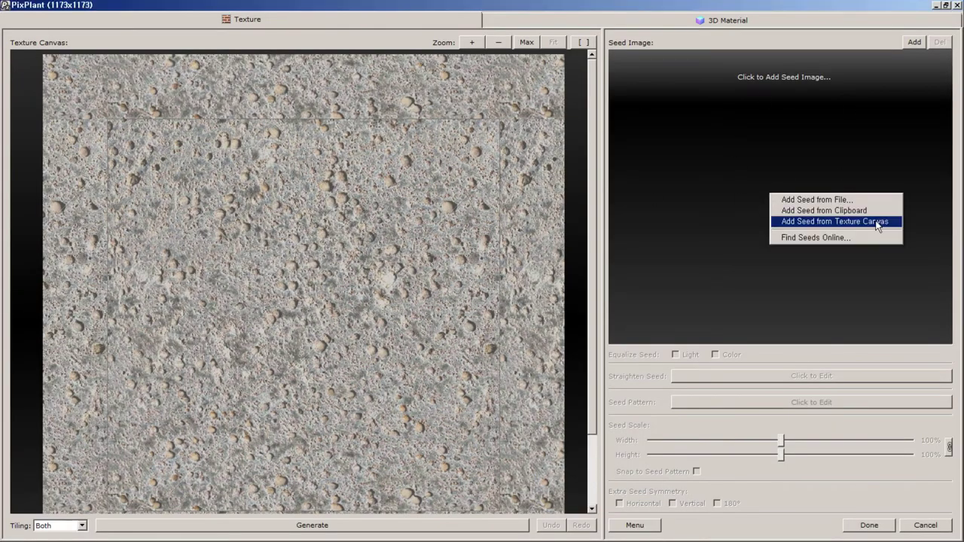
left_click(878, 220)
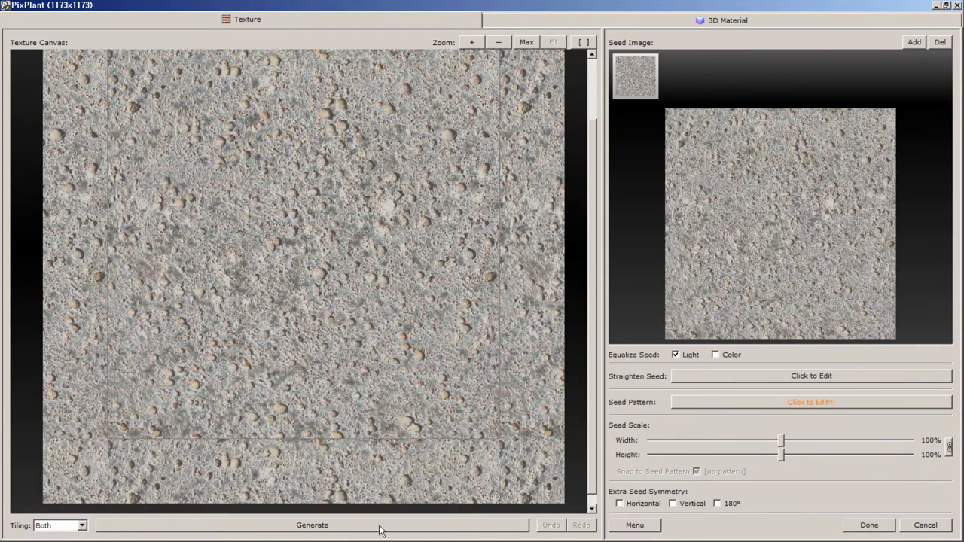
left_click(381, 526)
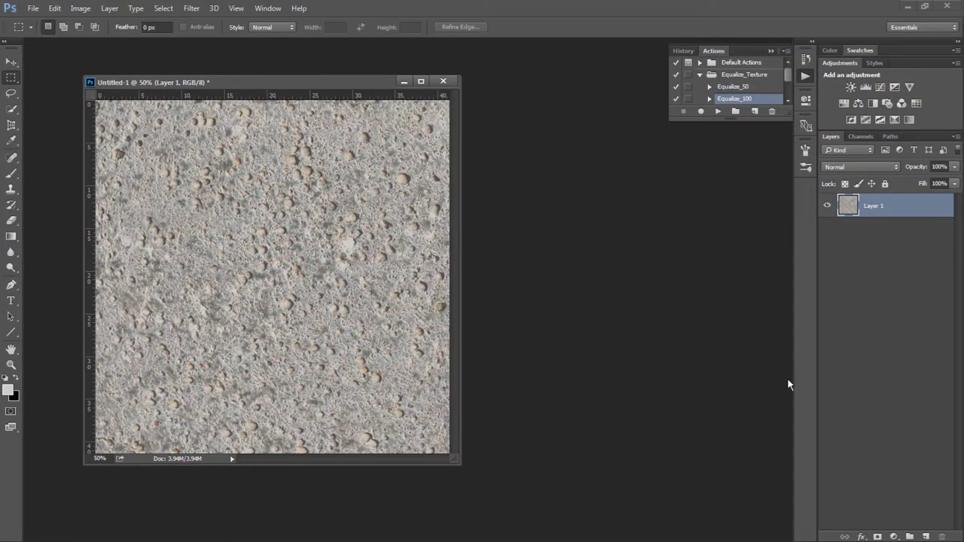
Duplicate the texture layer, offset it, clone-stamp the seams, and merge the copy down.
key("ctrl+j")
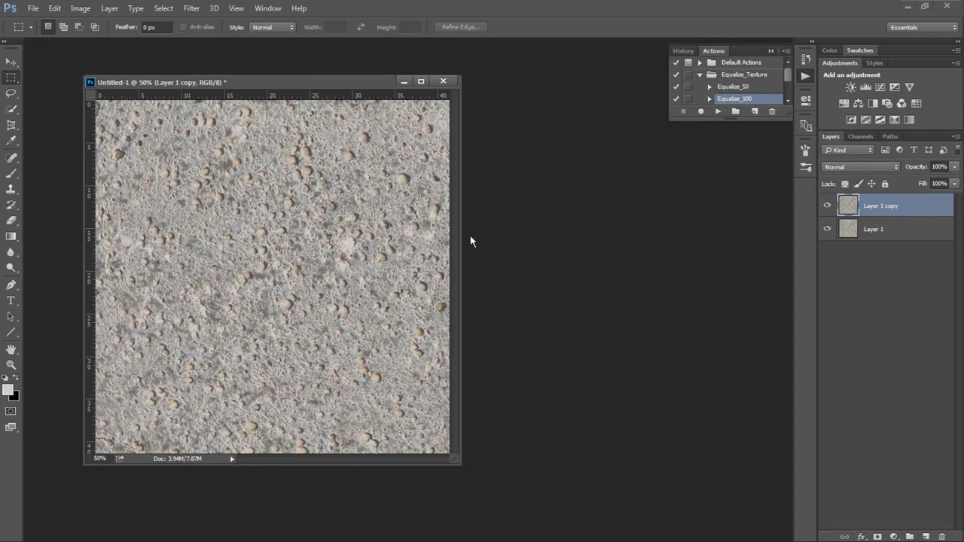
left_click(192, 7)
mouse_move(226, 210)
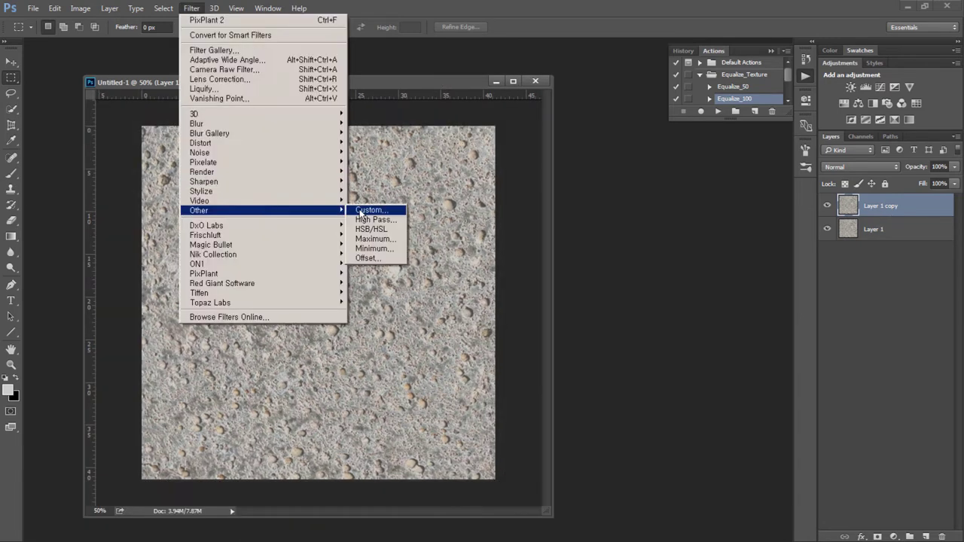
left_click(376, 273)
key("Return")
key("s")
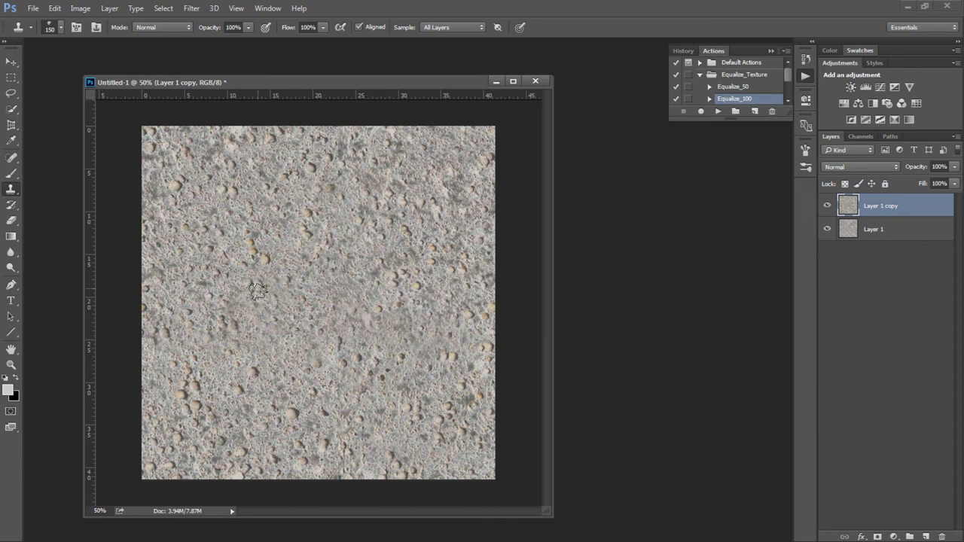
key("m")
key("ctrl+e")
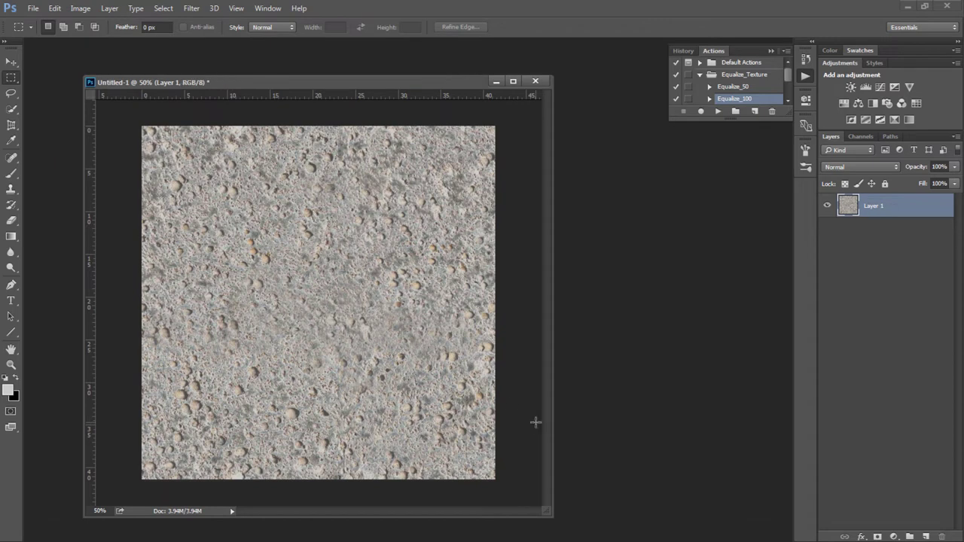
Save the image as test_stone JPEG in the MAX folder.
key("ctrl+shift+s")
type("test_stone")
left_click(211, 24)
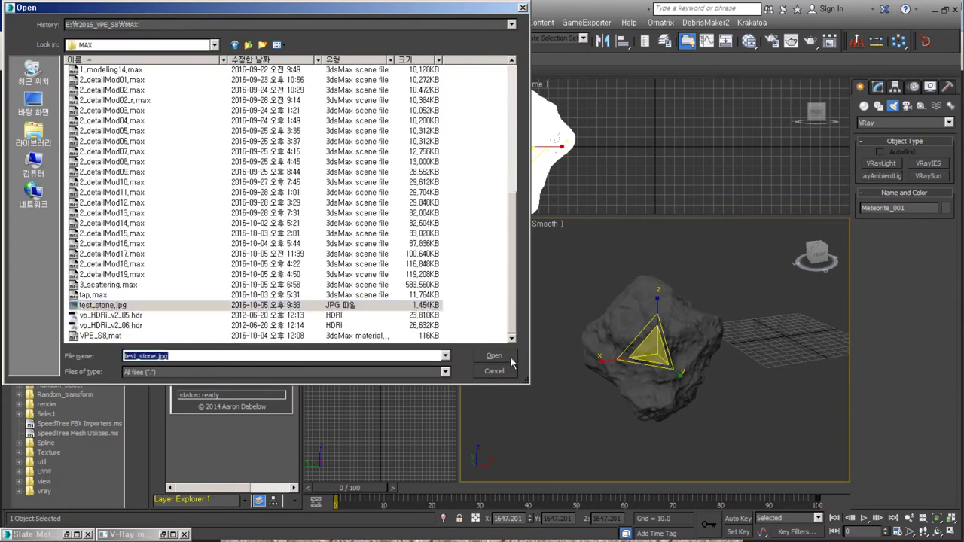
Load test_stone.jpg in Lazy UVWs and apply the UVWs and texture to Meteorite_001.
left_click(494, 356)
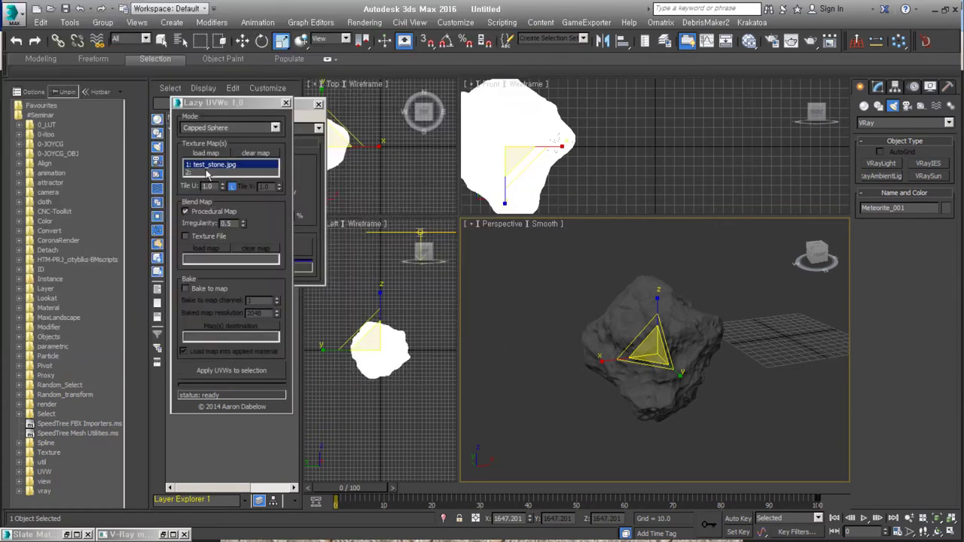
left_click(223, 369)
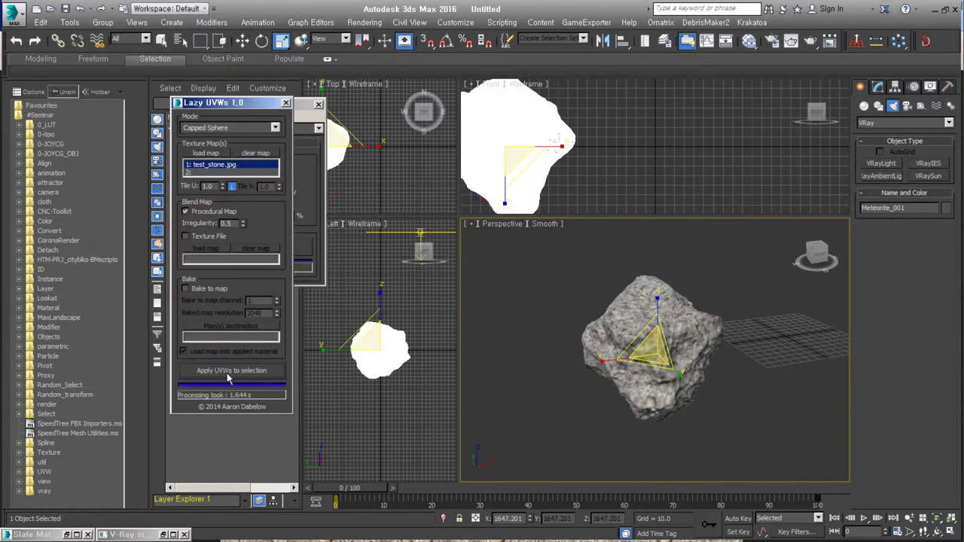
scroll(662, 354, "up", 3)
mouse_move(663, 354)
middle_mouse_down("alt")
mouse_move(703, 374)
mouse_move(727, 403)
middle_mouse_up("alt")
Switch the mapping mode to Polar Blend Sphere and reapply the UVWs to the rock.
left_click(230, 128)
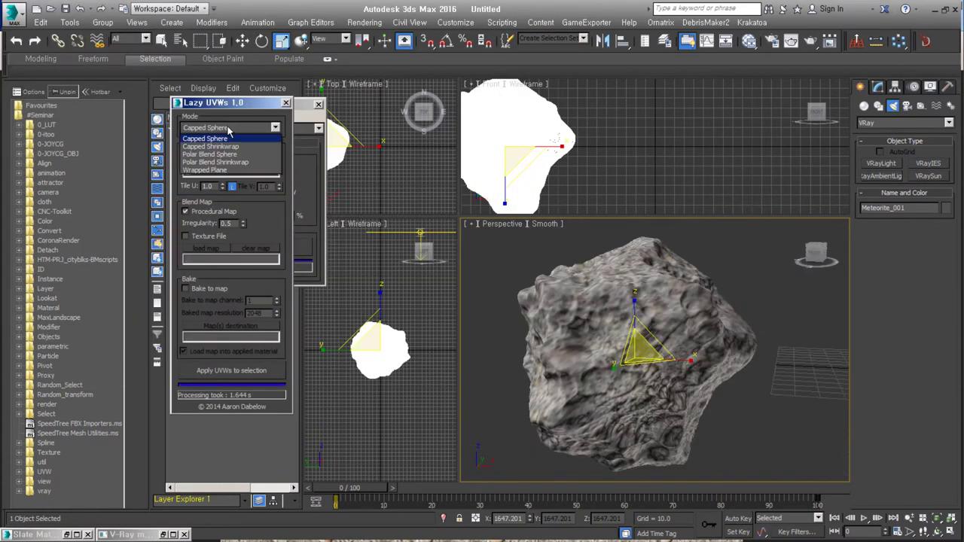
left_click(252, 147)
left_click(231, 370)
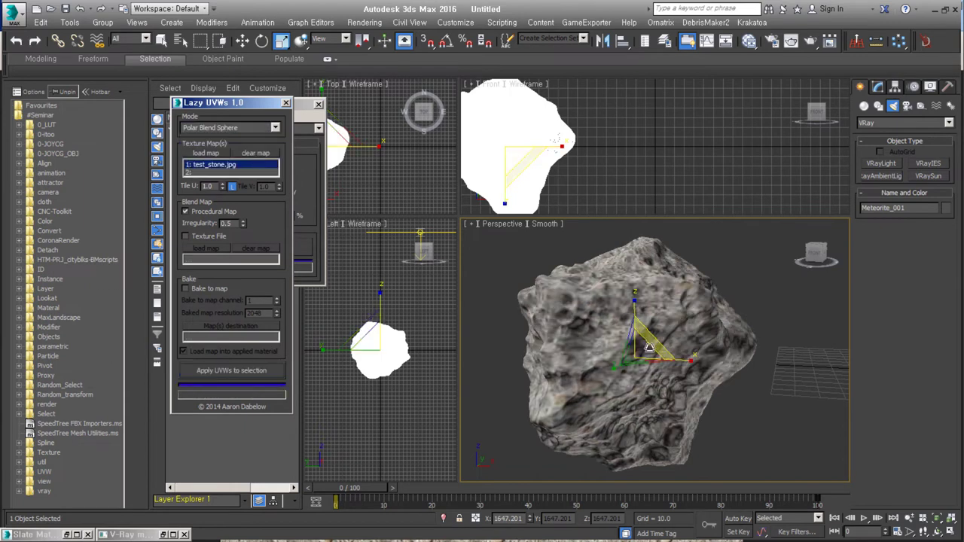
middle_click_drag(653, 354, 673, 384, "alt")
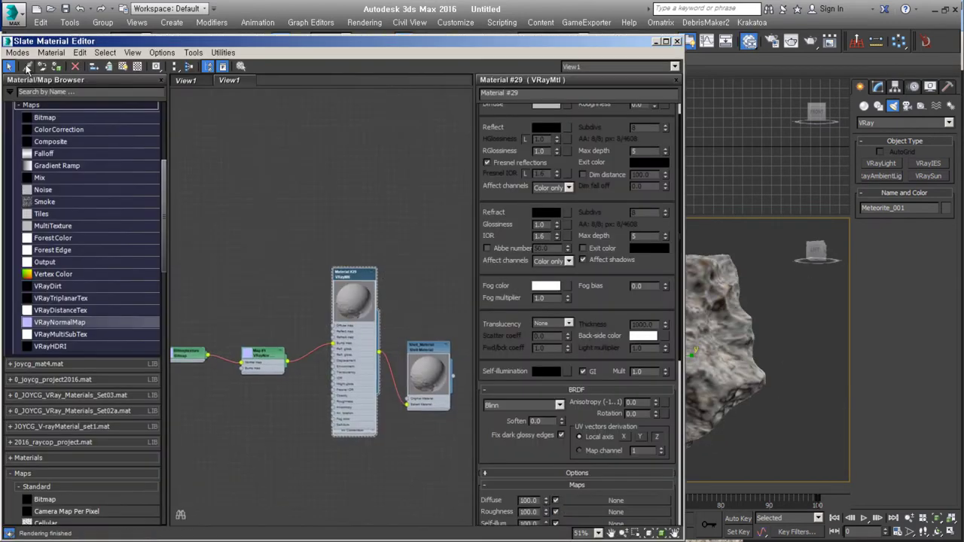
In the Slate Material Editor, add a VRayMtl with a VRayTriplanarTex in its Diffuse map.
double_click(314, 317)
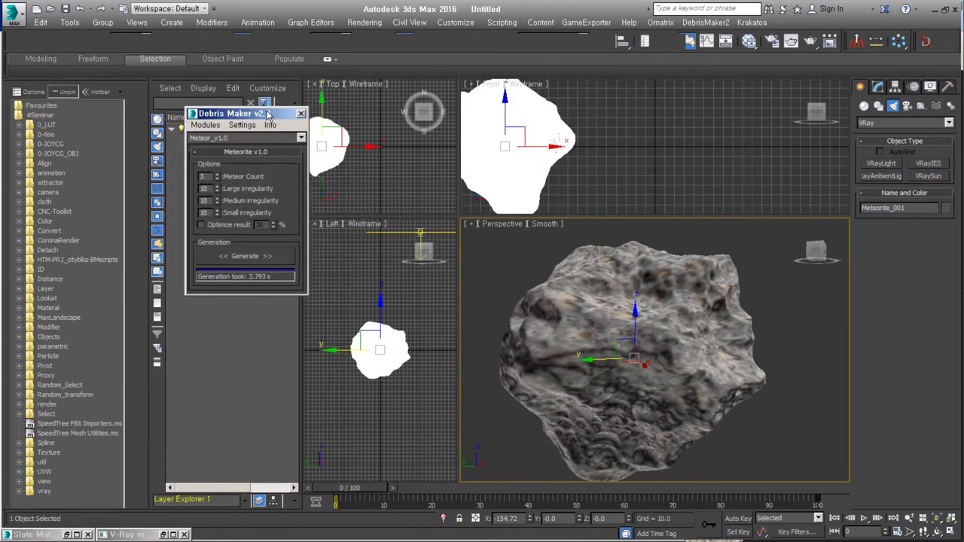
left_click(748, 42)
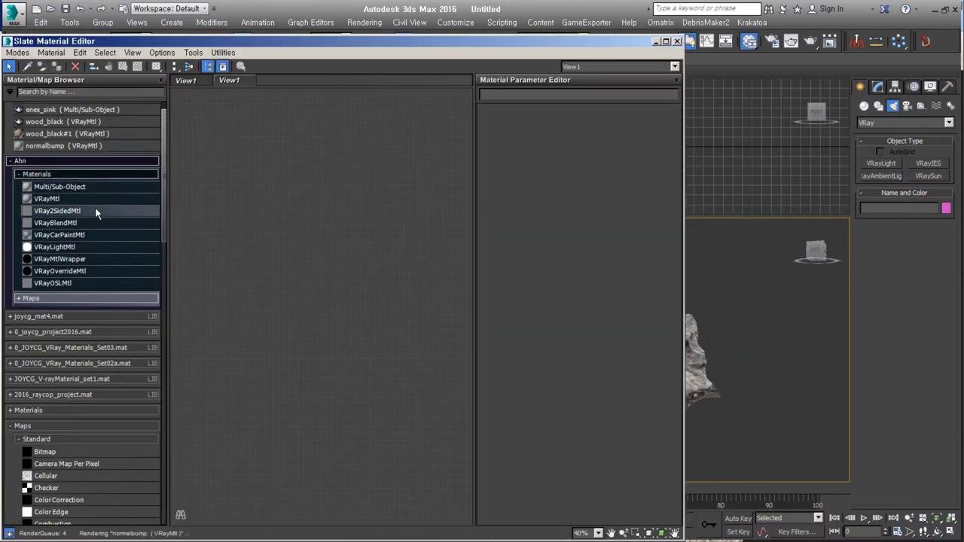
left_click_drag(46, 198, 381, 219)
left_click(36, 174)
left_click(31, 189)
left_click_drag(61, 382, 359, 264)
Feed a test_stone.jpg Bitmap into the triplanar map, set blend 0.33, and show it in the viewport.
left_click(638, 140)
double_click(377, 156)
double_click(215, 97)
key("l")
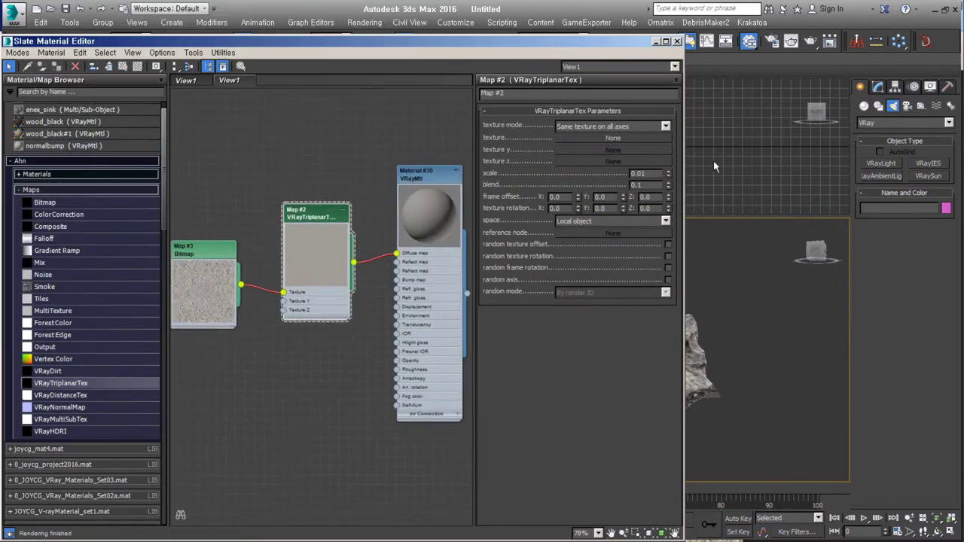
left_click_drag(667, 186, 668, 173)
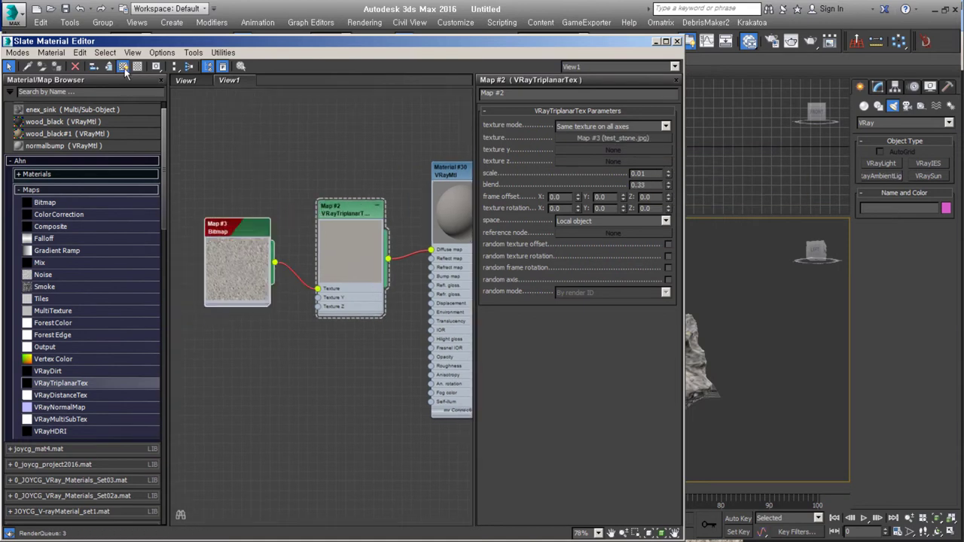
middle_click_drag(422, 452, 375, 452)
left_click(655, 41)
Add a box-projection UVW Map modifier to the rock, inspect it, then undo it.
left_click(878, 87)
left_click(881, 164)
left_click(883, 340)
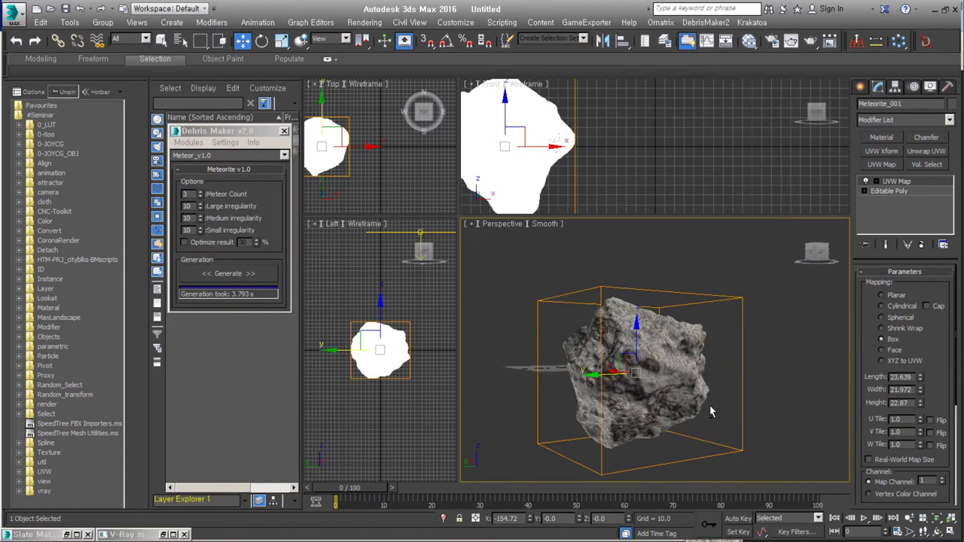
scroll(744, 386, "up", 3)
mouse_move(743, 385)
middle_mouse_down("alt")
mouse_move(640, 418)
mouse_move(738, 407)
mouse_move(666, 433)
middle_mouse_up("alt")
scroll(666, 433, "down", 3)
key("ctrl+z")
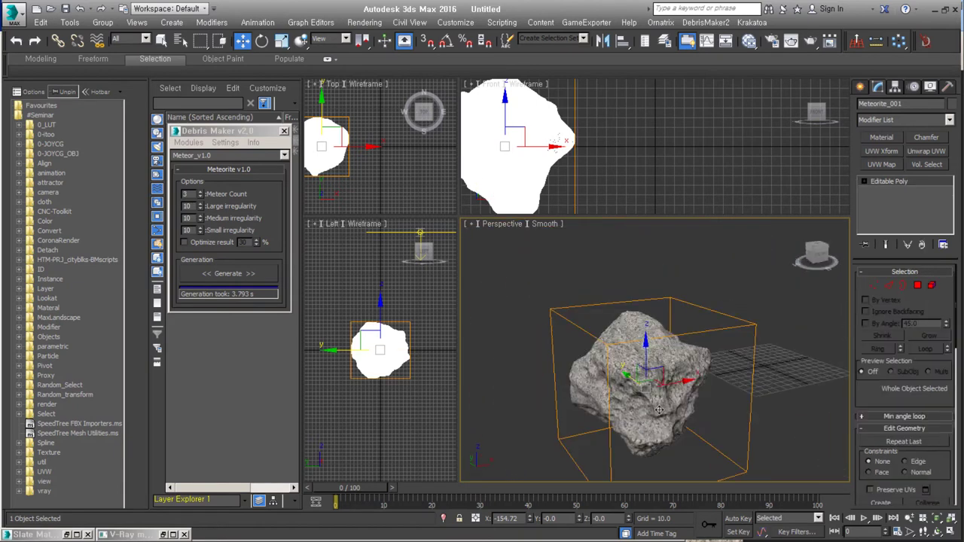
middle_click_drag(764, 363, 636, 374, "alt")
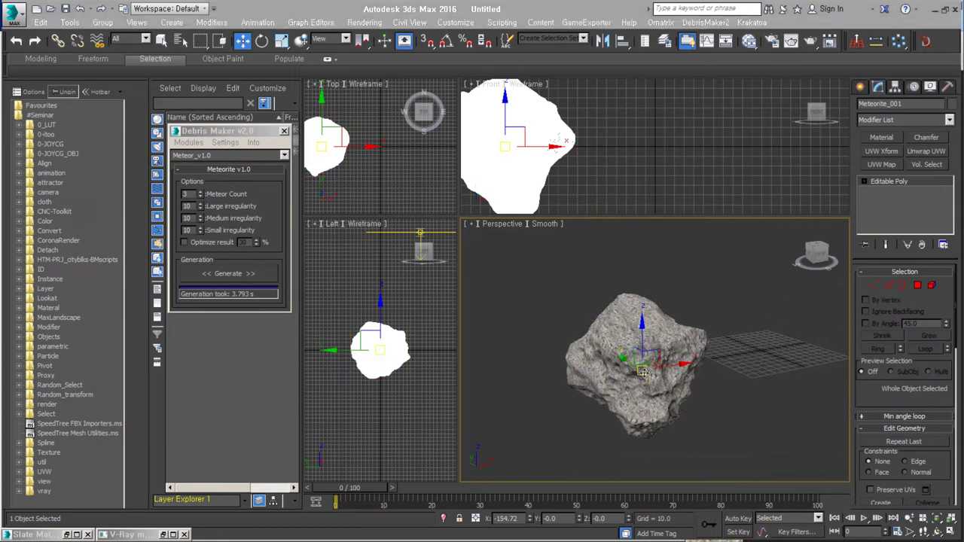
scroll(636, 374, "up", 3)
scroll(637, 375, "up", 1)
Delete the rock and generate twigs with Debris Maker's Twigs_v1.0 module.
key("Delete")
left_click(226, 155)
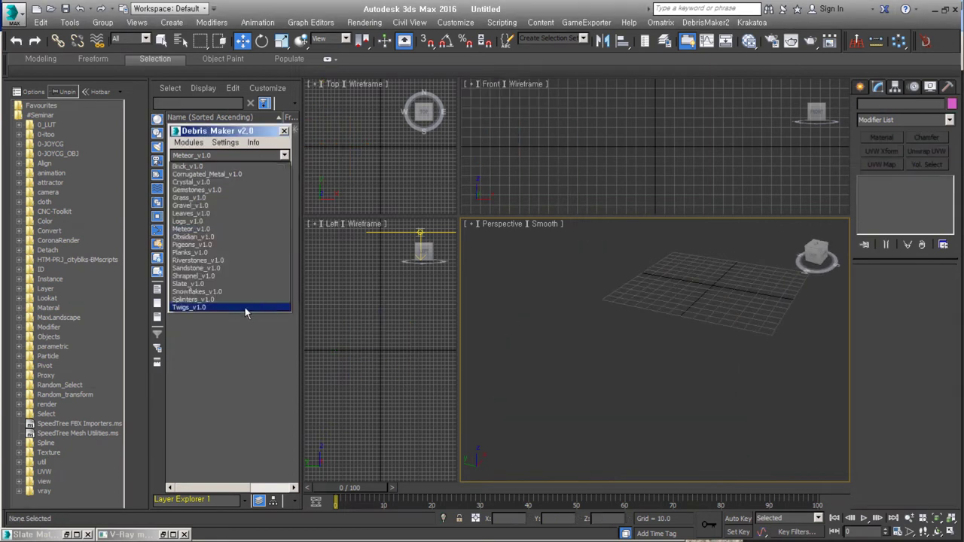
left_click(245, 308)
left_click(228, 368)
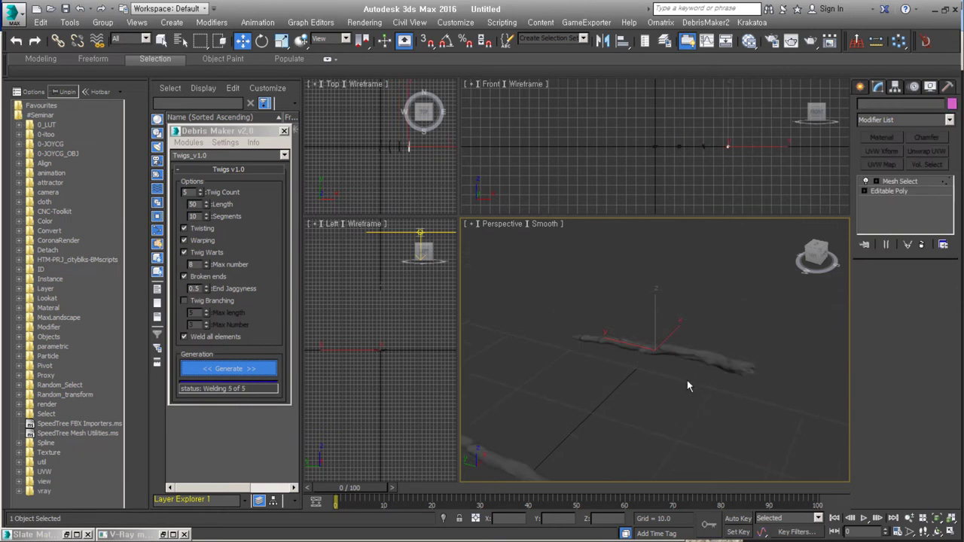
Inspect the generated twigs, marquee-select all five, and close the stone image tab.
mouse_move(710, 329)
middle_mouse_down("alt")
mouse_move(729, 357)
mouse_move(662, 395)
middle_mouse_up("alt")
left_click(729, 357)
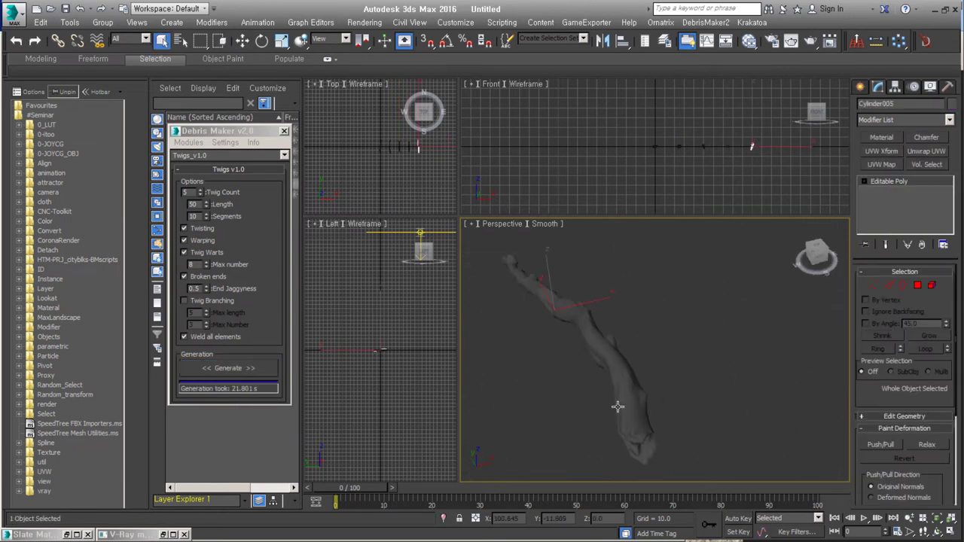
scroll(620, 404, "down", 5)
left_click_drag(818, 302, 552, 421)
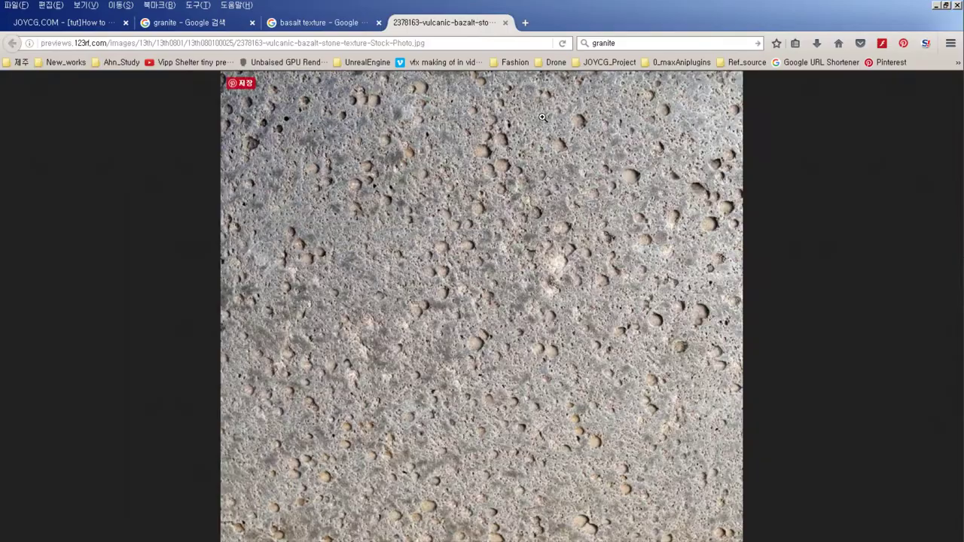
key("ctrl+w")
Search Google Images for 'oldwood texture' limited to Large size, then return to 3ds Max.
left_click(632, 43)
type("oldwood texture")
key("Return")
left_click(302, 123)
left_click(97, 155)
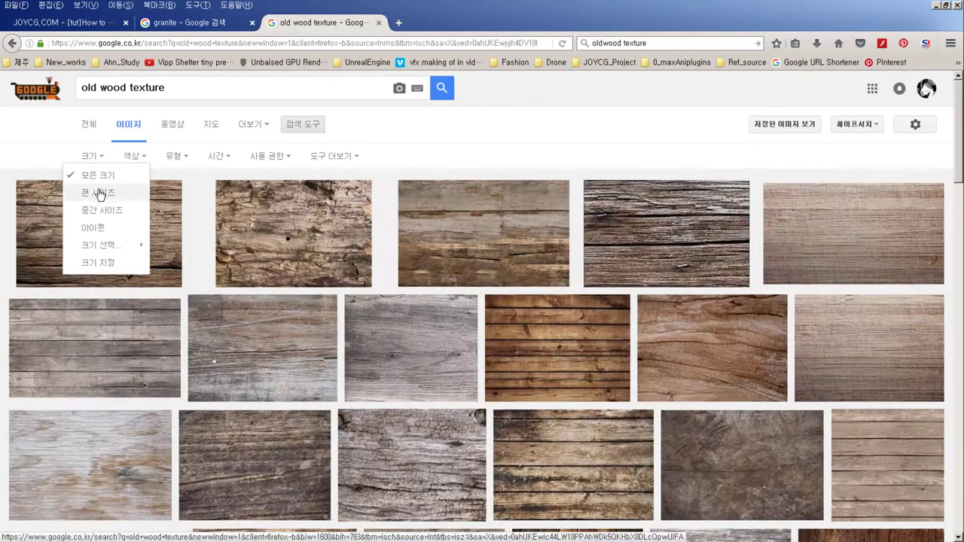
left_click(102, 186)
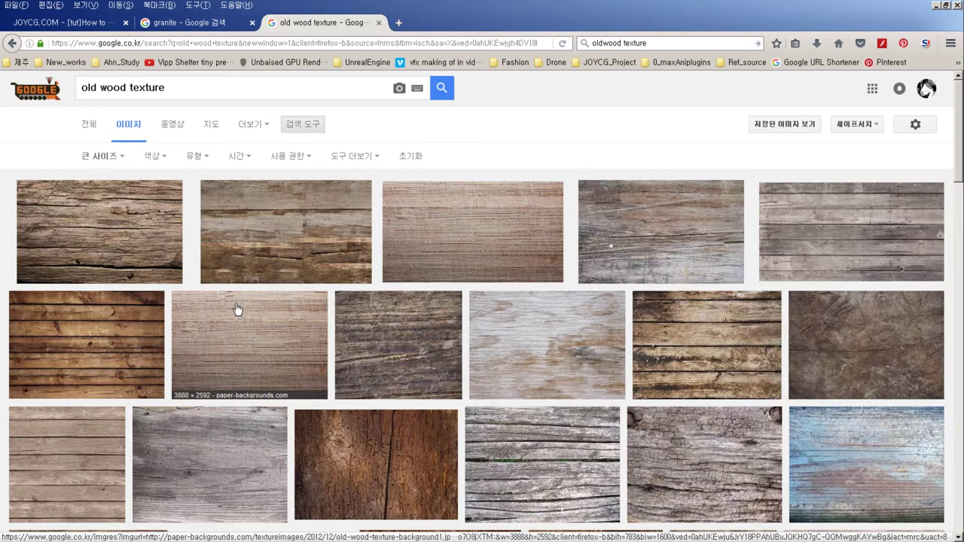
scroll(424, 280, "down", 5)
left_click(938, 6)
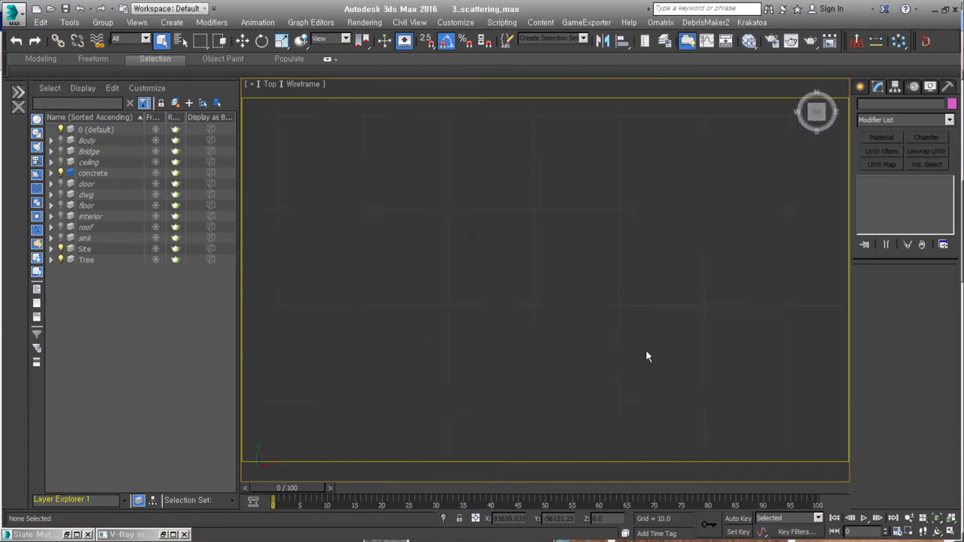
Show the site from the Top view in shaded mode with Edged Faces.
key("t")
scroll(688, 273, "up", 3)
key("F3")
scroll(574, 326, "up", 3)
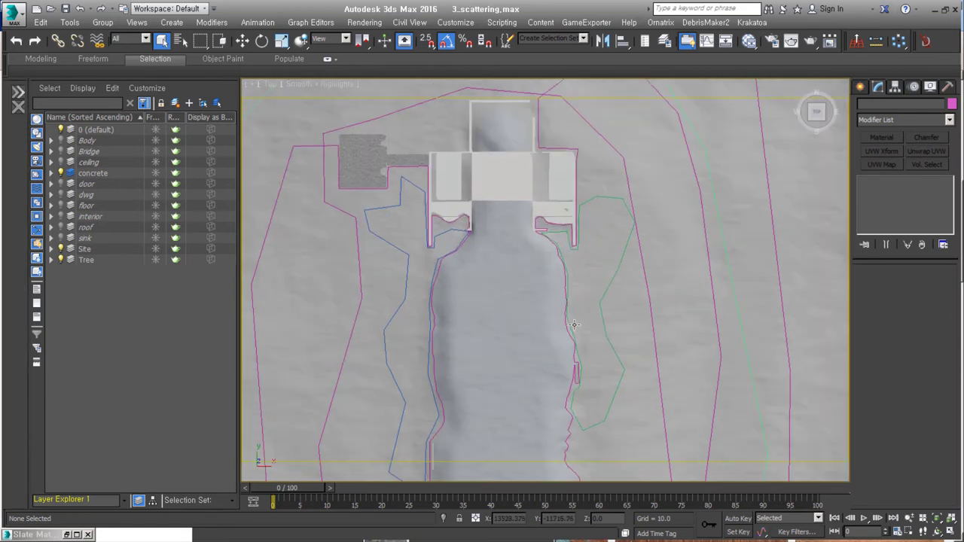
key("F4")
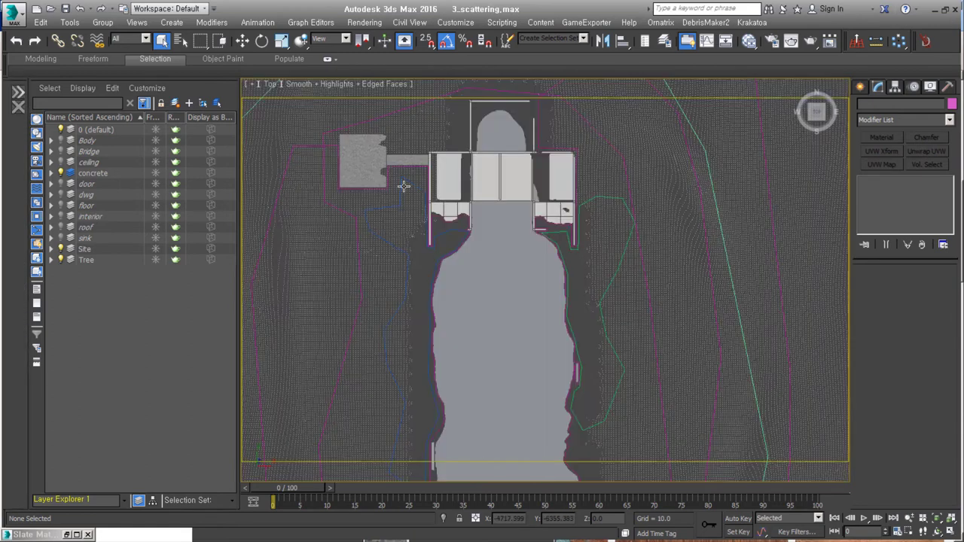
middle_click_drag(447, 287, 461, 300)
Select the Line_grass and Line006 boundary lines, then open a file explorer window.
left_click(553, 159)
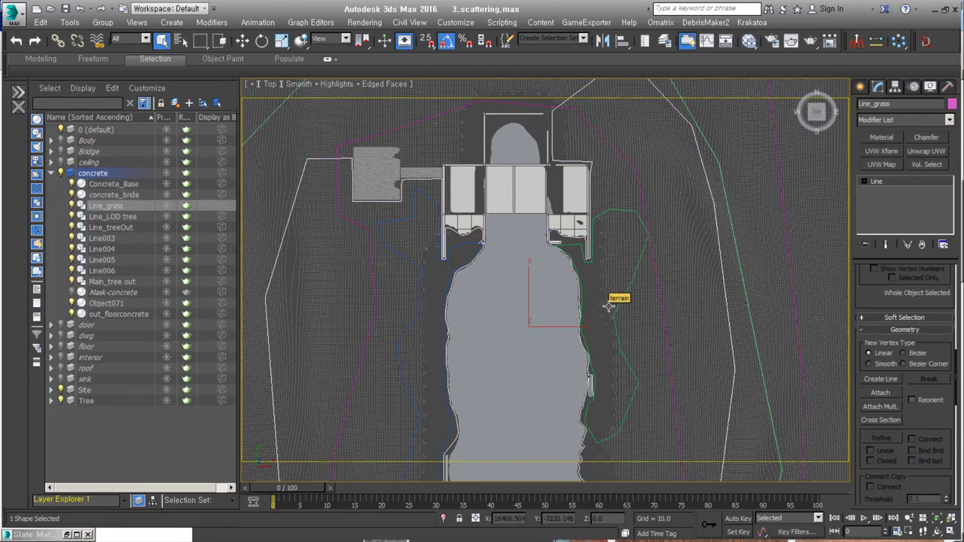
scroll(469, 284, "down", 3)
scroll(555, 366, "up", 5)
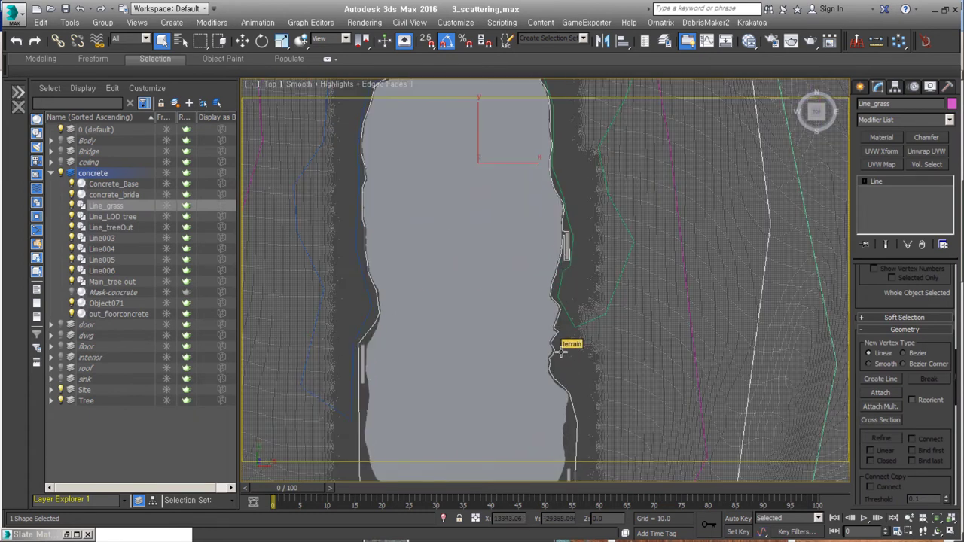
scroll(537, 413, "down", 3)
left_click(577, 258)
key("alt+Up")
Open the Newberg Residence elevation JPG in Picasa Photo Viewer.
double_click(119, 199)
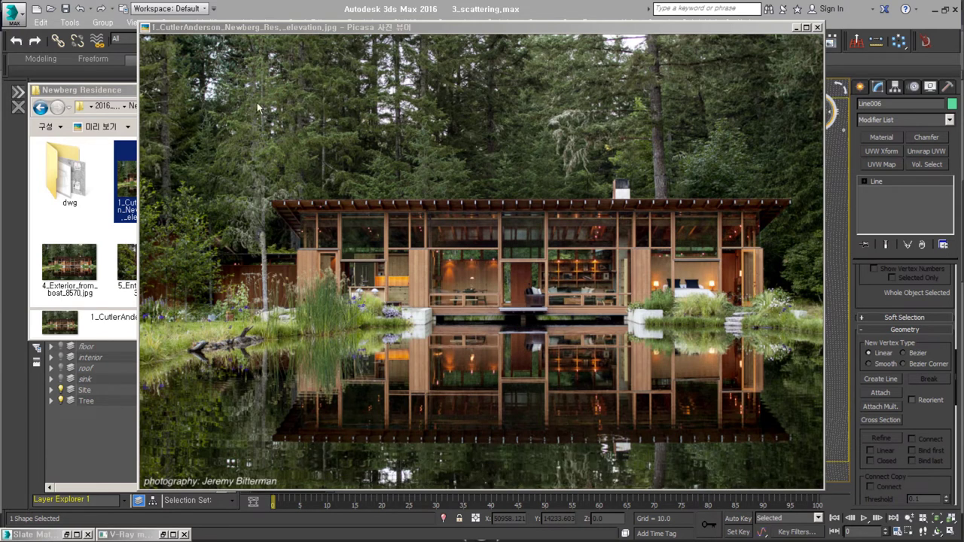
Close the reference photo and select the Line_grass, Line003, Main_tree, Line_treeOut, Line004 and Line_LOD tree boundary lines.
left_click(798, 28)
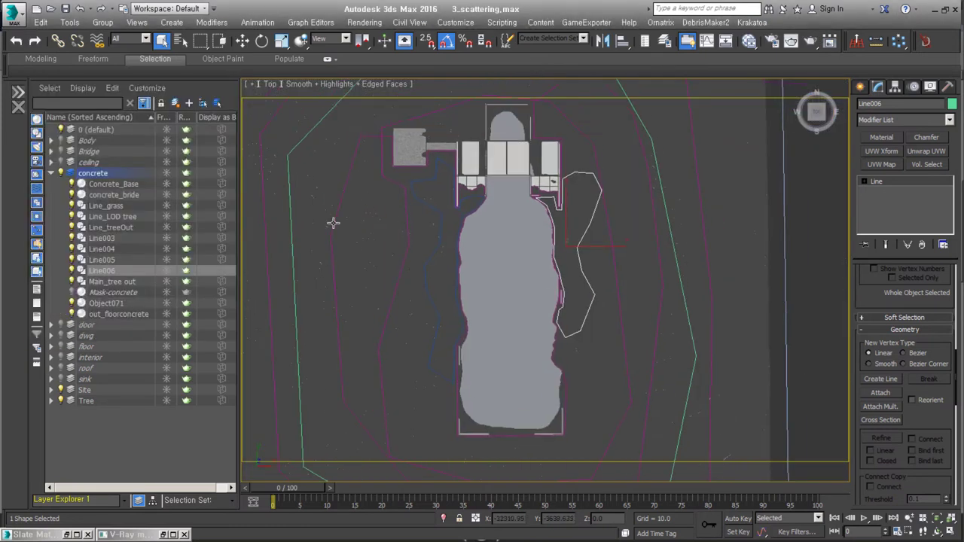
left_click(333, 224)
scroll(647, 351, "down", 3)
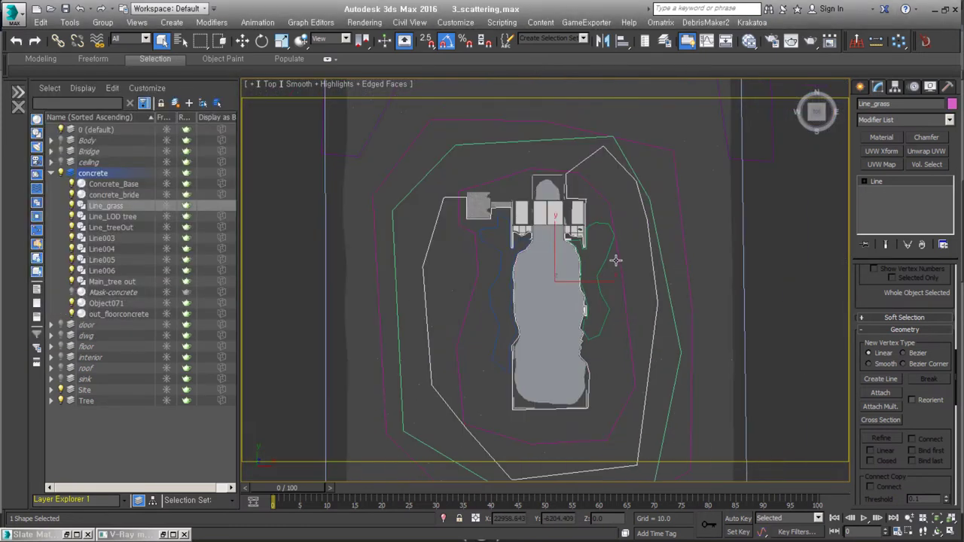
scroll(663, 248, "up", 1)
left_click(685, 387)
left_click(445, 198)
left_click(484, 146)
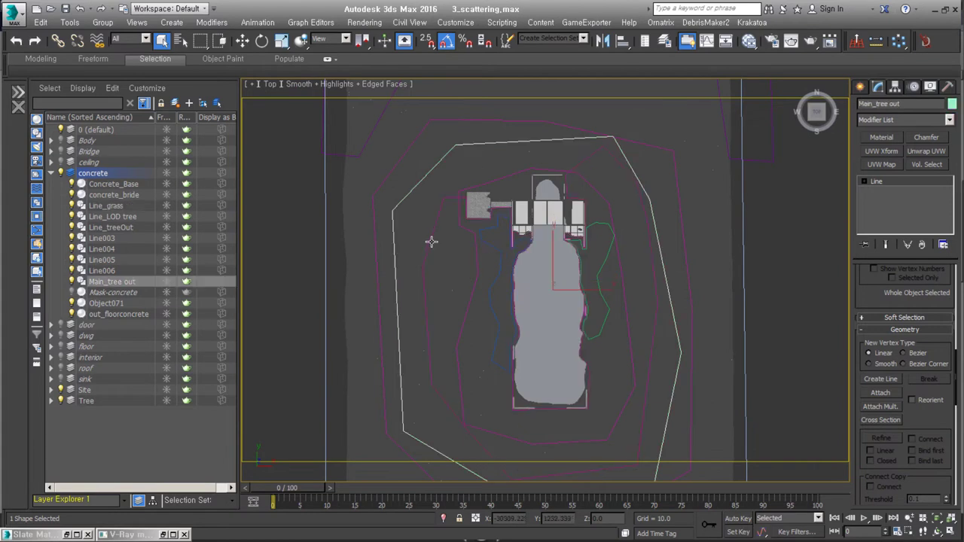
left_click(466, 294)
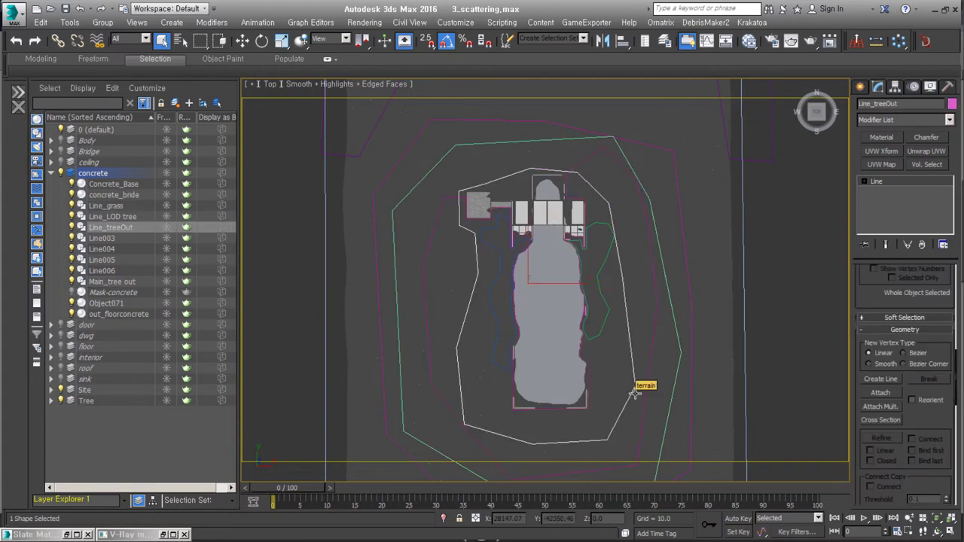
scroll(635, 392, "down", 2)
left_click(691, 371)
left_click(704, 173)
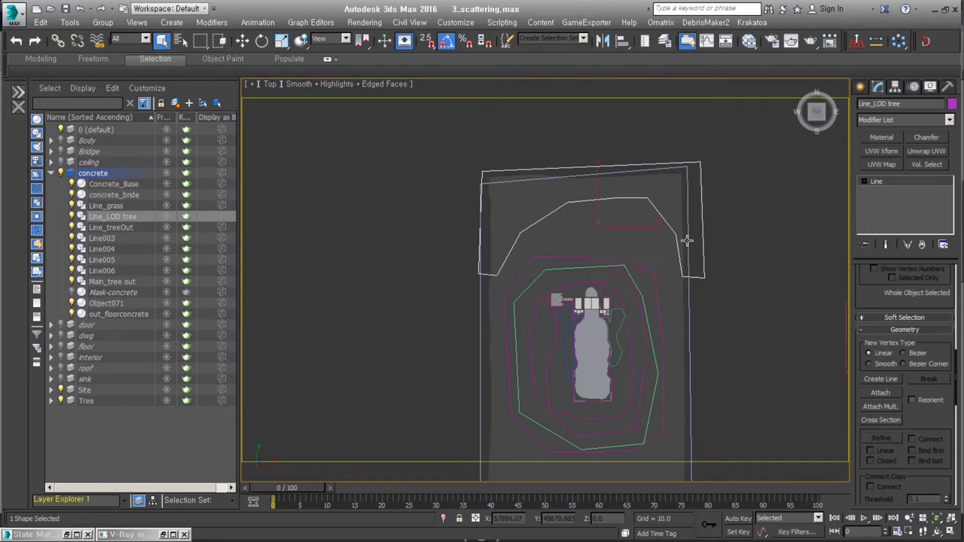
Put the selected boundary lines into a new layer named scatter_line.
middle_click_drag(683, 264, 658, 112)
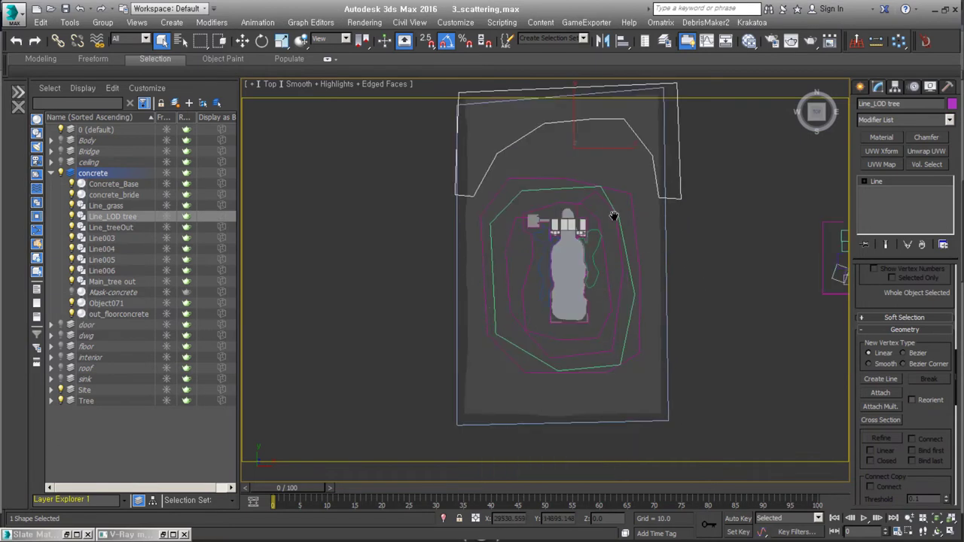
mouse_move(686, 410)
middle_mouse_down()
mouse_move(564, 266)
mouse_move(582, 339)
middle_mouse_up()
middle_click_drag(618, 278, 421, 285, "alt")
left_click(188, 103)
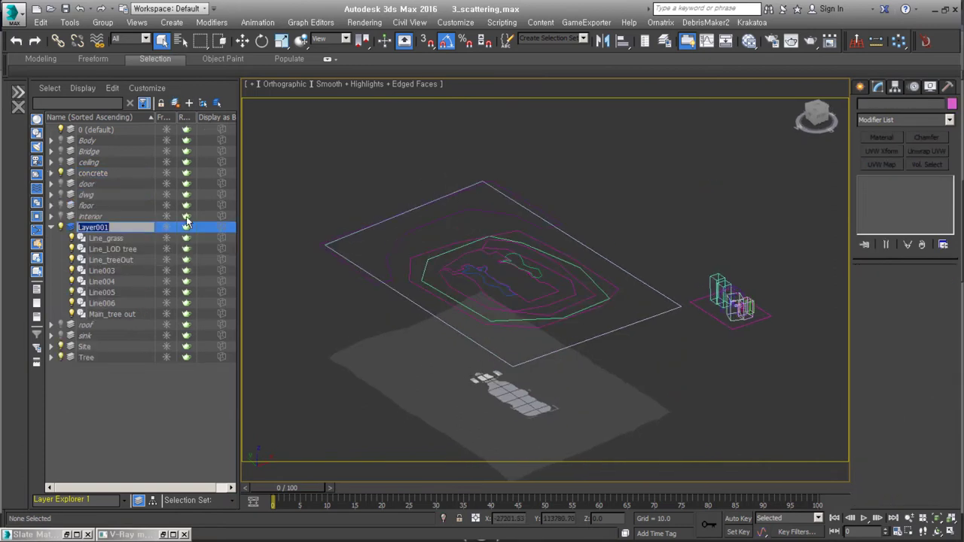
type("scatter_line")
key("Return")
middle_click_drag(739, 328, 703, 294, "alt")
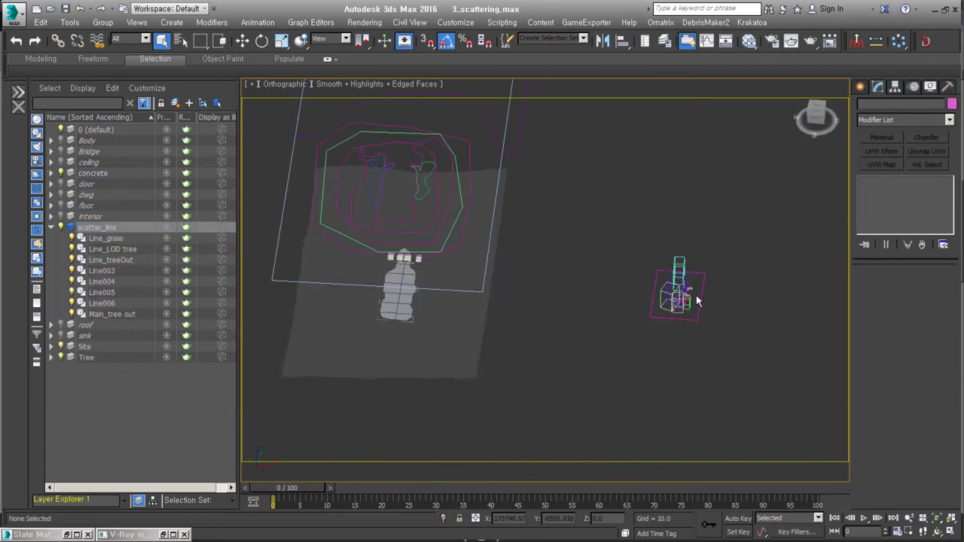
scroll(697, 301, "up", 5)
middle_click_drag(674, 385, 720, 349, "alt")
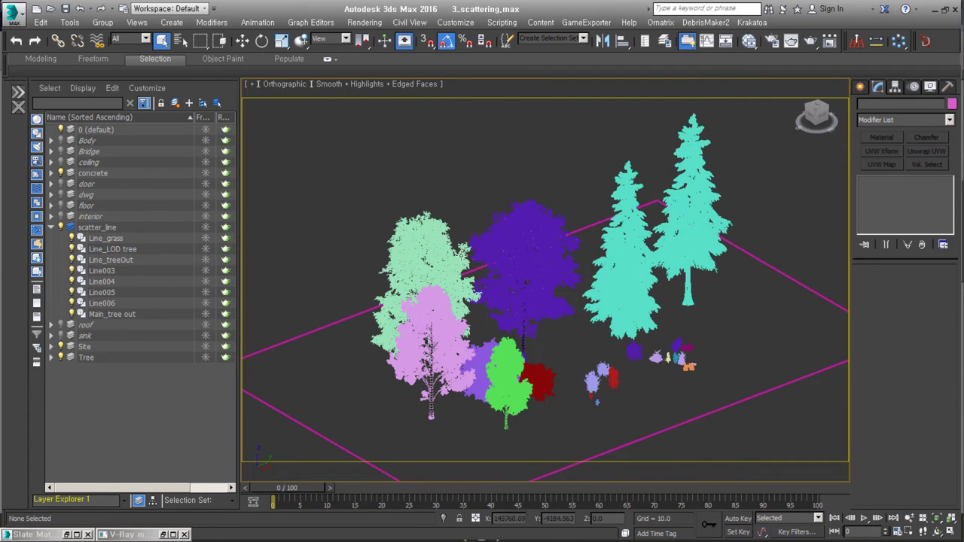
scroll(441, 337, "up", 2)
scroll(452, 302, "up", 2)
left_click(497, 323)
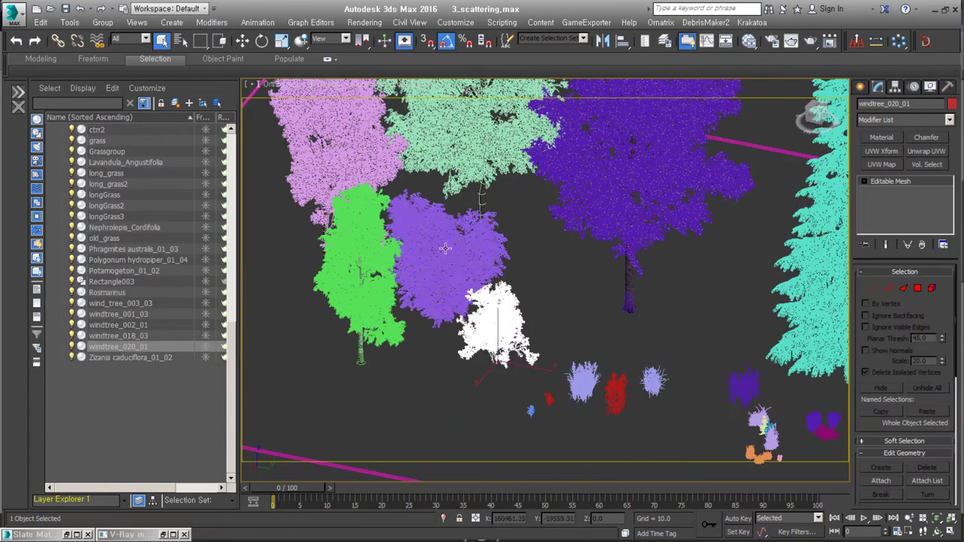
left_click(444, 249)
middle_click_drag(696, 387, 662, 339, "alt")
scroll(662, 340, "up", 4)
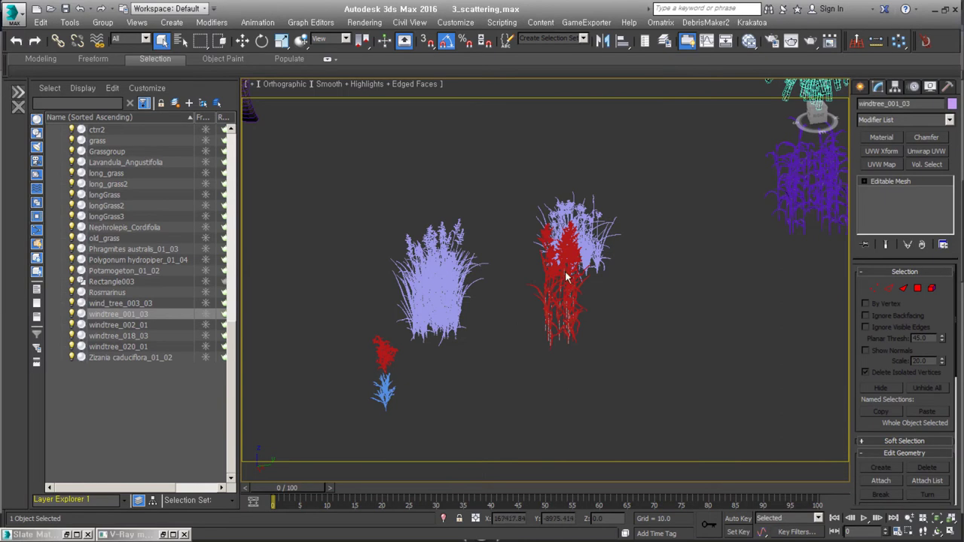
middle_click_drag(452, 275, 395, 365, "alt")
scroll(394, 364, "up", 2)
scroll(671, 294, "down", 5)
middle_click_drag(671, 294, 657, 347, "alt")
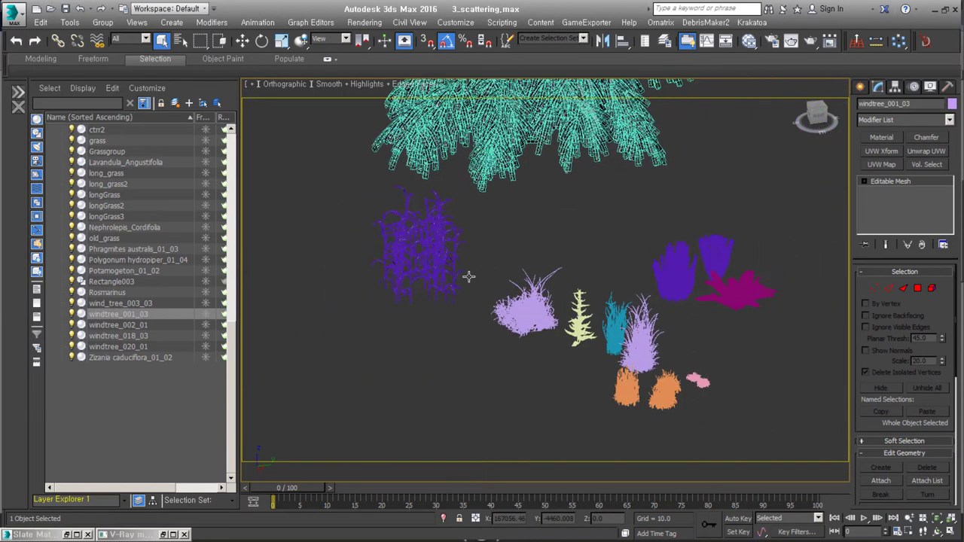
scroll(636, 344, "up", 2)
left_click(457, 267)
middle_click_drag(608, 404, 570, 333)
scroll(622, 310, "up", 2)
left_click(693, 351)
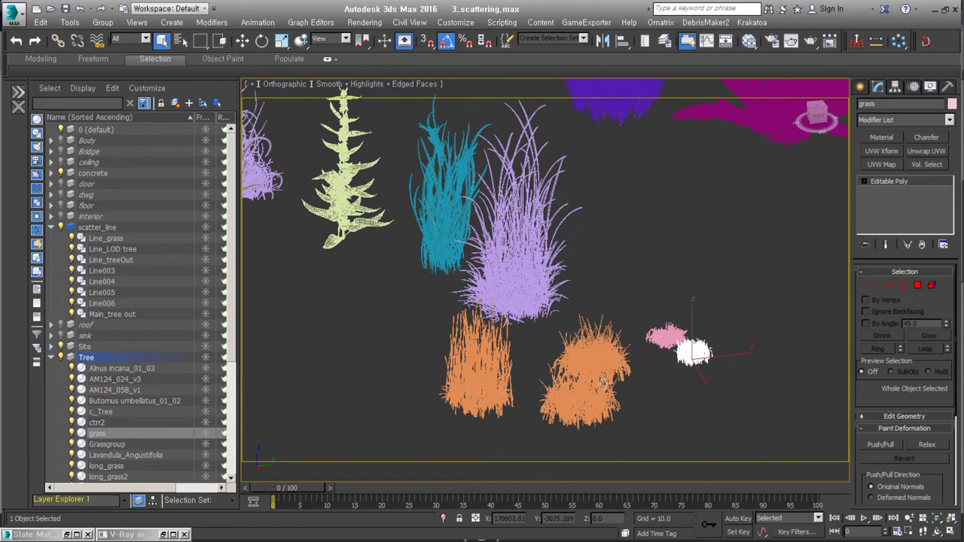
scroll(610, 364, "down", 2)
scroll(465, 280, "down", 1)
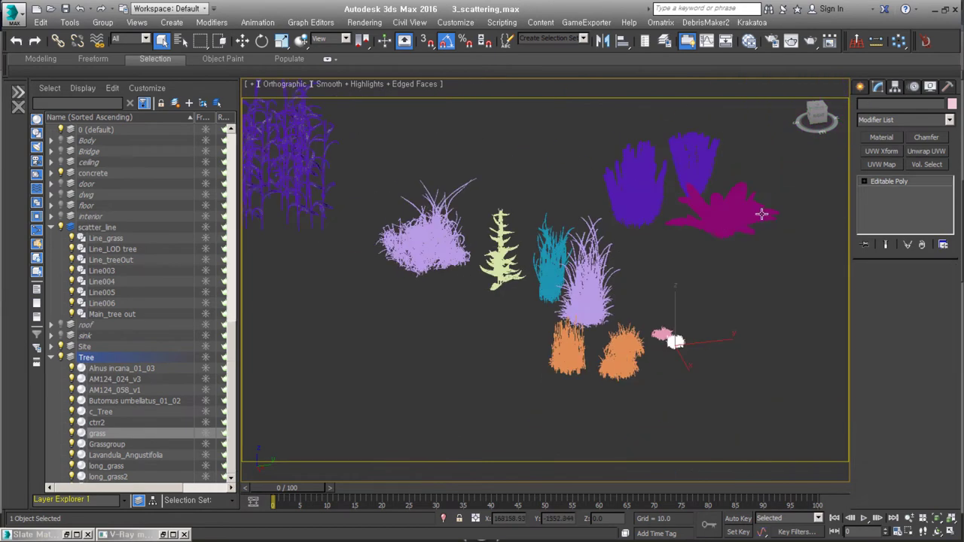
left_click(761, 214)
key("z")
scroll(635, 404, "down", 1)
scroll(401, 289, "down", 2)
scroll(458, 343, "down", 1)
scroll(458, 343, "down", 2)
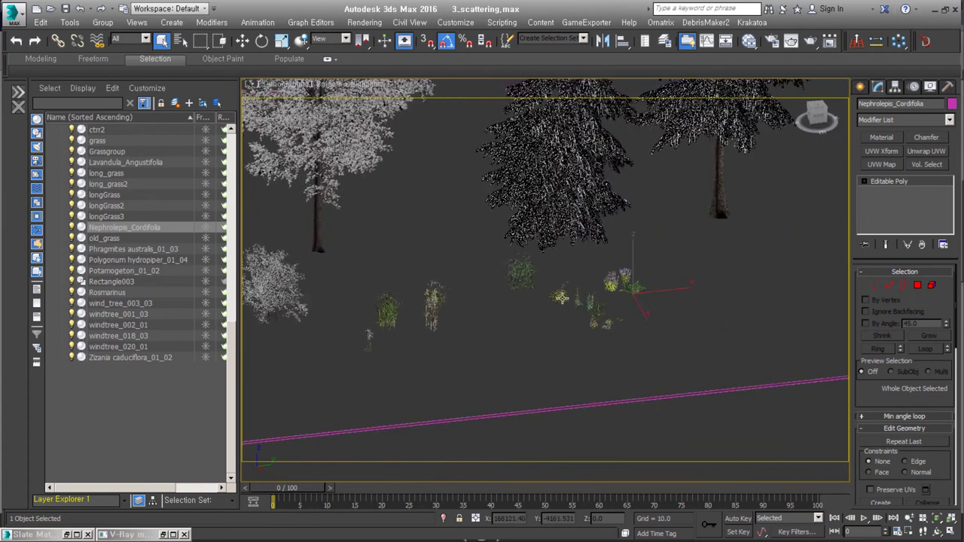
key("F3")
scroll(381, 175, "down", 3)
key("u")
mouse_move(381, 175)
middle_mouse_down("alt")
mouse_move(476, 272)
mouse_move(454, 299)
mouse_move(536, 281)
mouse_move(653, 368)
middle_mouse_up("alt")
left_click(498, 306)
scroll(498, 306, "down", 3)
left_click(488, 243)
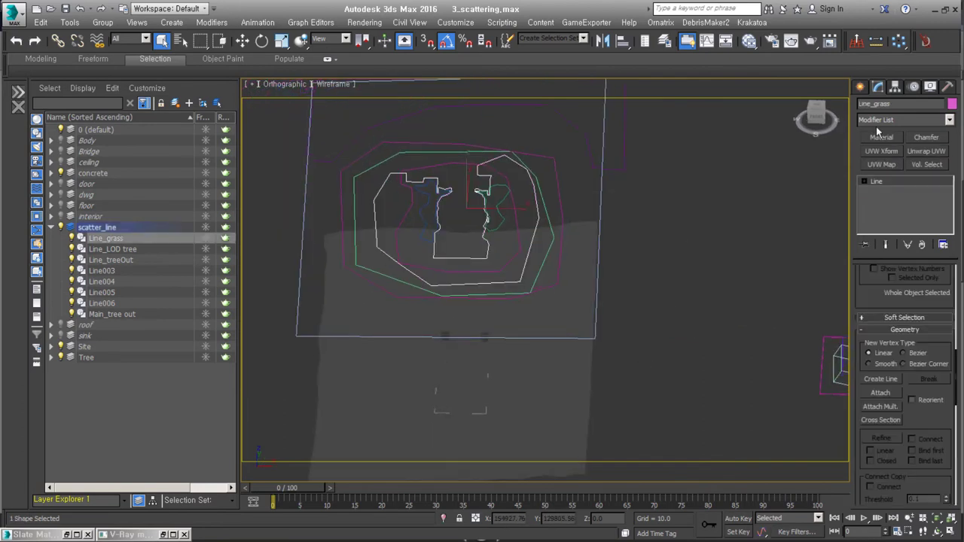
Create Forest001 with Itoo Software > Forest Pro, picking the scatter spline as its area.
middle_click_drag(791, 274, 781, 269)
left_click(859, 86)
left_click(903, 122)
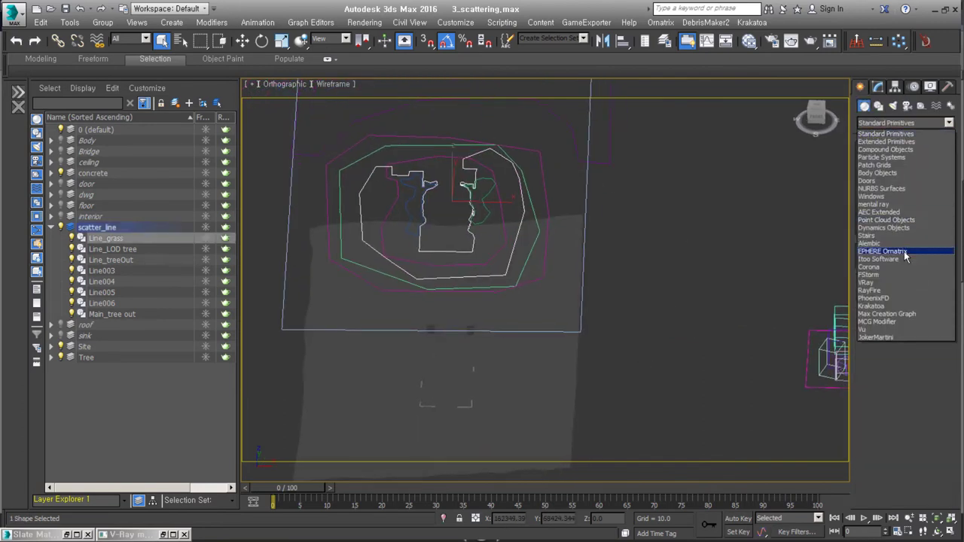
left_click(878, 259)
left_click(892, 169)
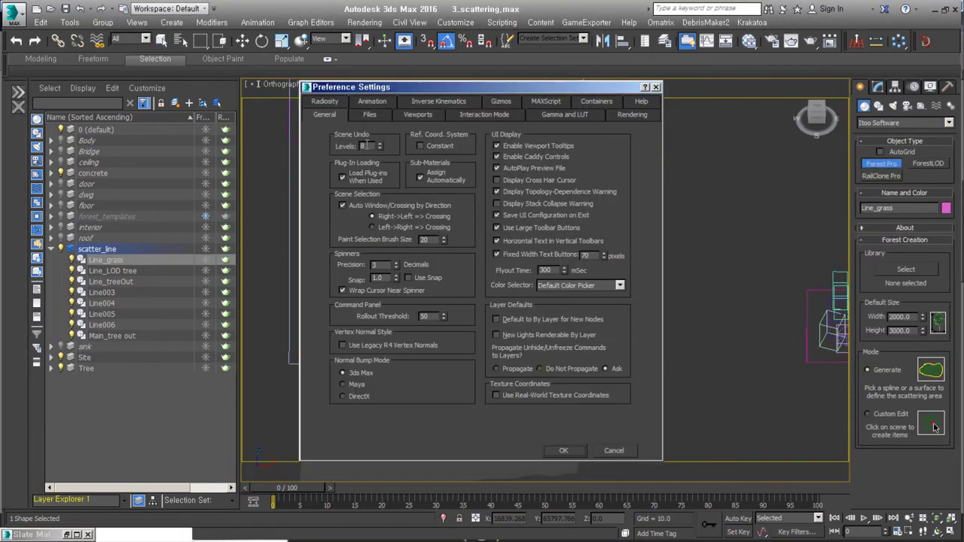
left_click(564, 451)
left_click(577, 323)
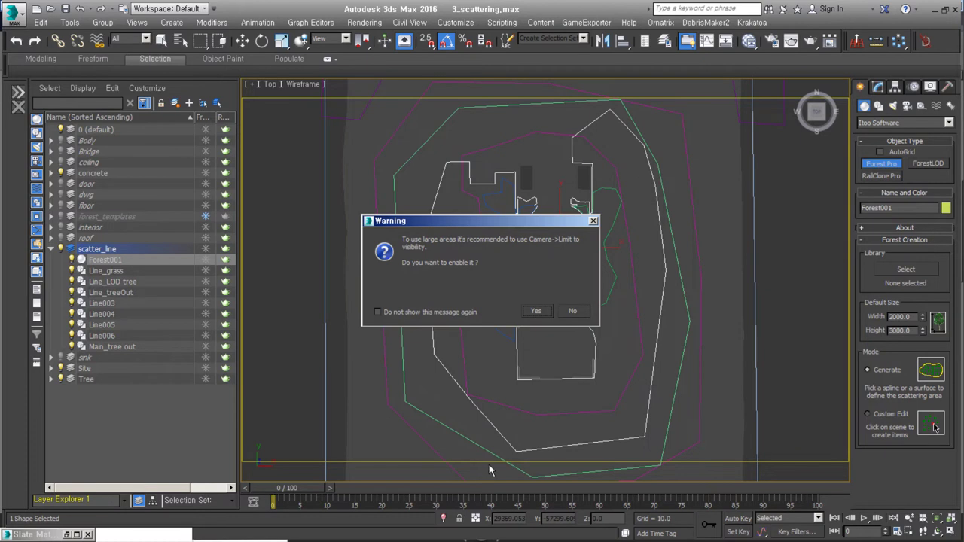
Accept the camera visibility warning to scatter, and open Forest001's settings in Modify.
left_click(573, 311)
middle_click_drag(559, 467, 550, 429, "alt")
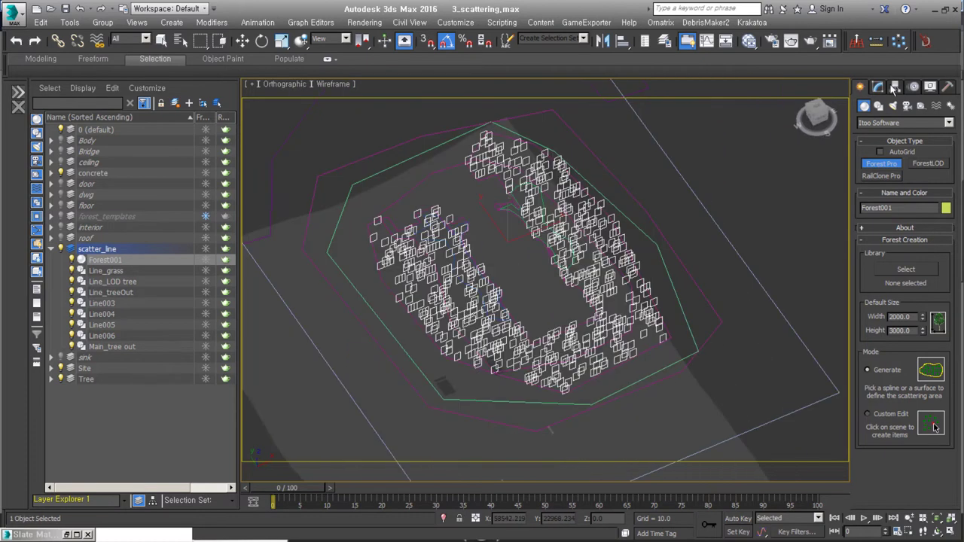
left_click(877, 87)
middle_click_drag(828, 302, 617, 383)
scroll(551, 271, "up", 5)
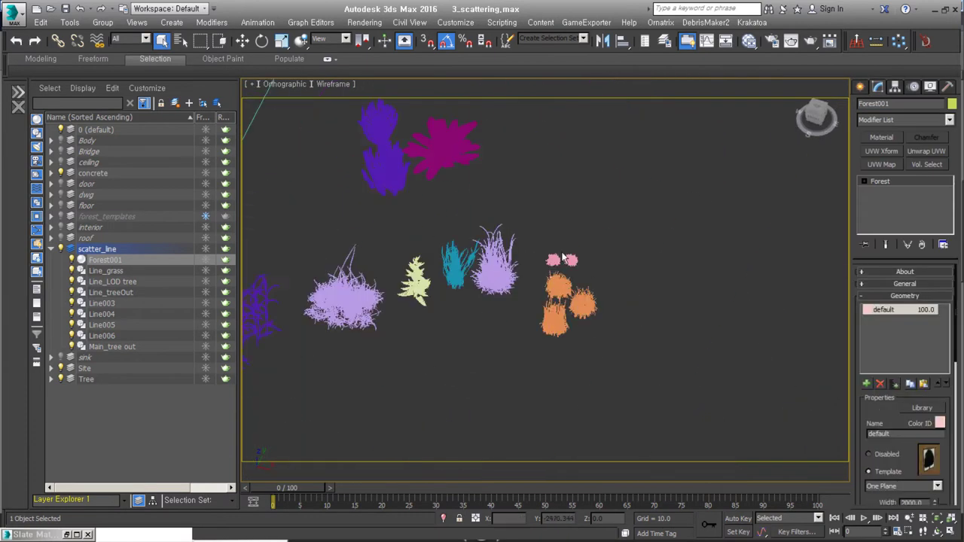
scroll(551, 268, "up", 2)
Add old_grass and grass as Custom Object geometry items, declining high-poly display, then go to Display settings.
left_click(866, 384)
scroll(897, 341, "down", 3)
left_click(904, 409)
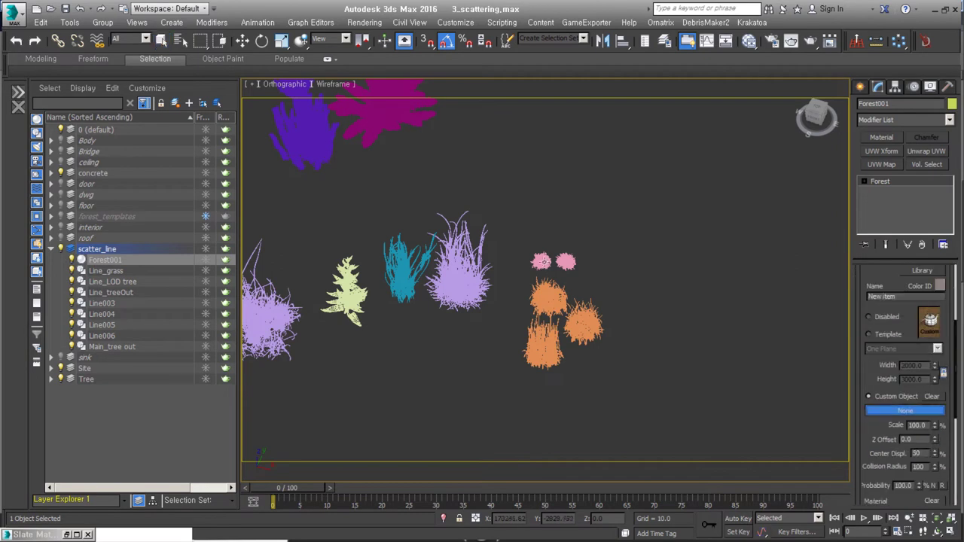
left_click(461, 284)
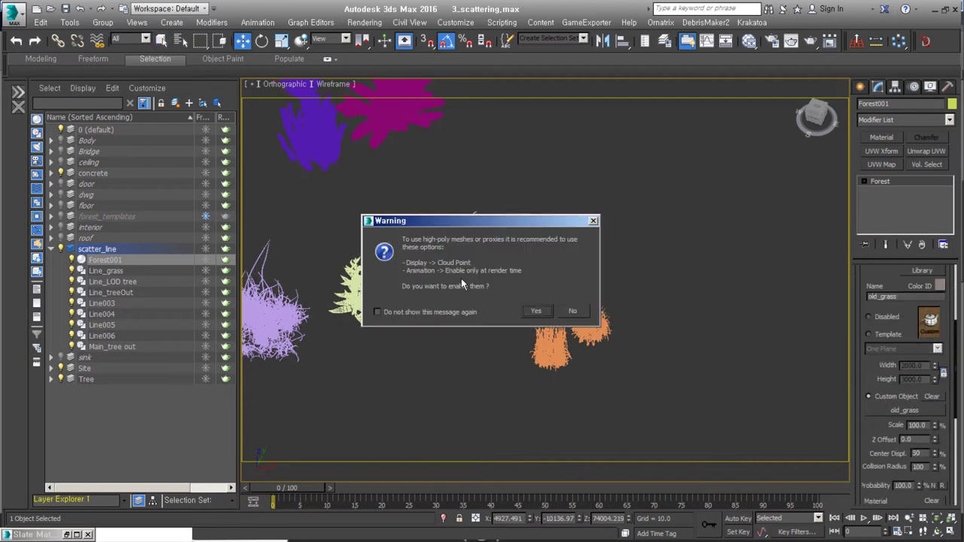
left_click(536, 311)
left_click(535, 311)
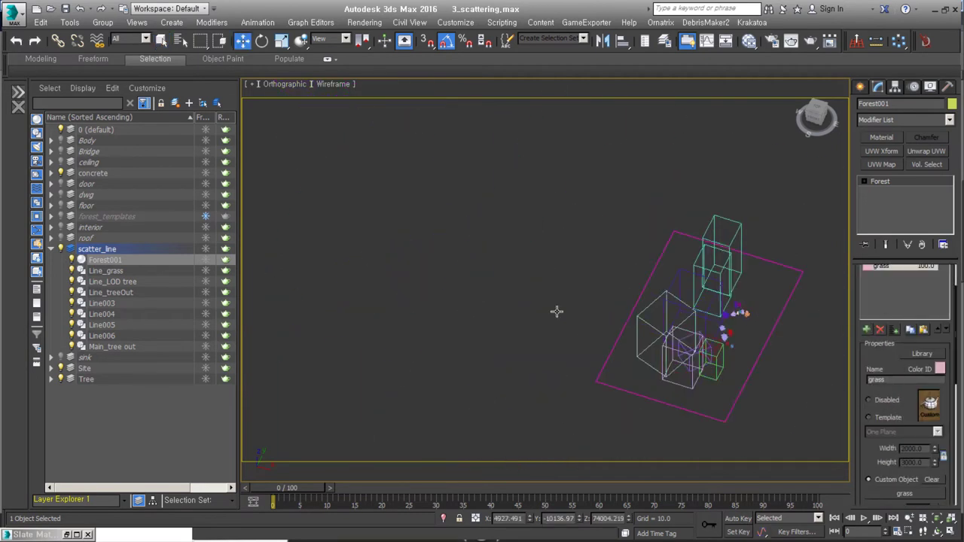
scroll(740, 313, "up", 5)
scroll(547, 273, "up", 3)
right_click(866, 253)
left_click(881, 491)
Switch to the Top view and set the distribution map Density Units to 10000.
key("z")
key("t")
scroll(904, 312, "up", 5)
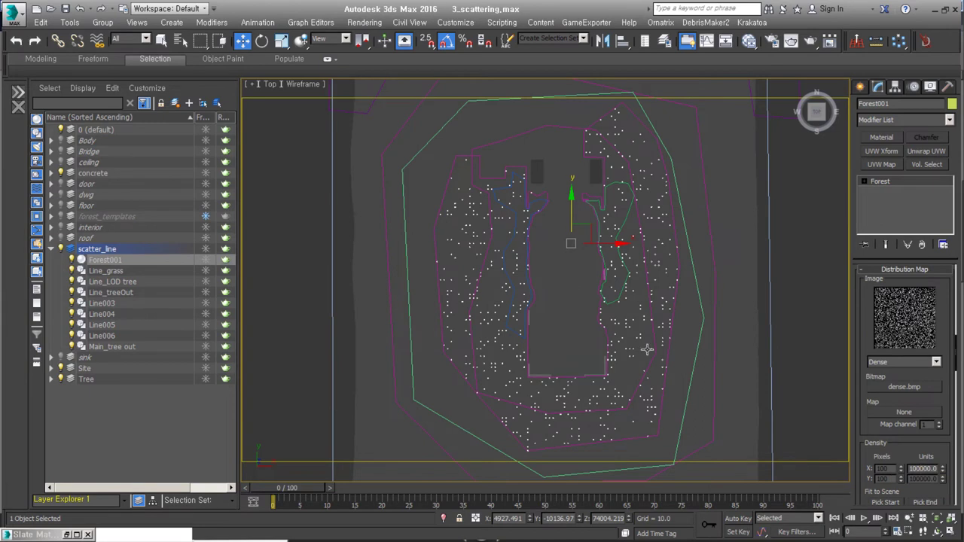
scroll(652, 328, "up", 3)
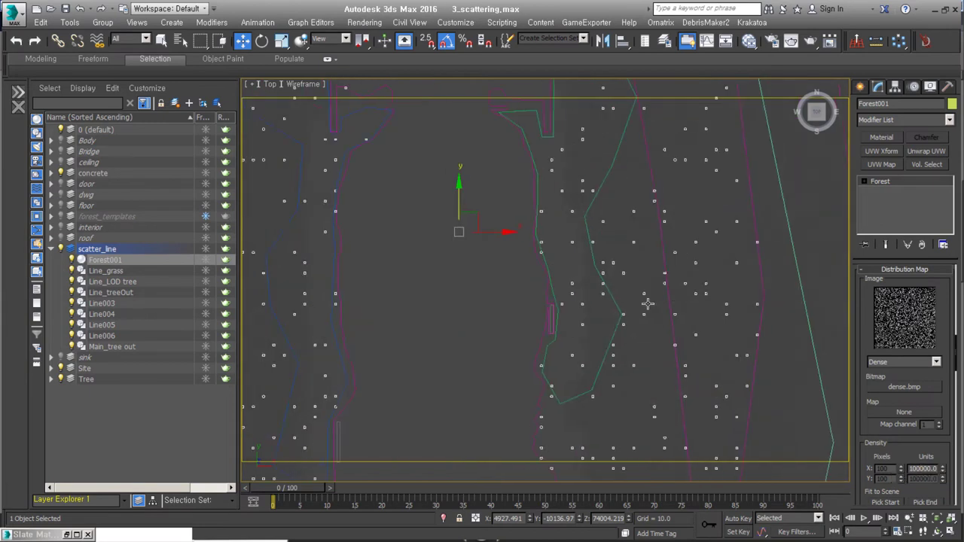
type("10000")
key("Return")
left_click(534, 312)
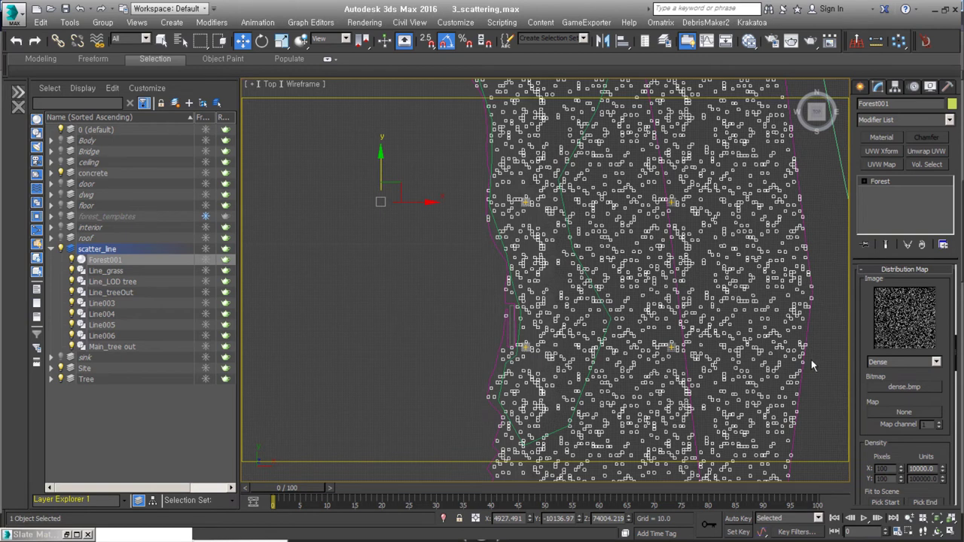
Set the Areas Distribution Map Scale to 40.
scroll(691, 421, "down", 2)
mouse_move(697, 332)
middle_mouse_down()
mouse_move(740, 367)
mouse_move(781, 360)
middle_mouse_up()
scroll(871, 350, "down", 3)
scroll(871, 350, "down", 5)
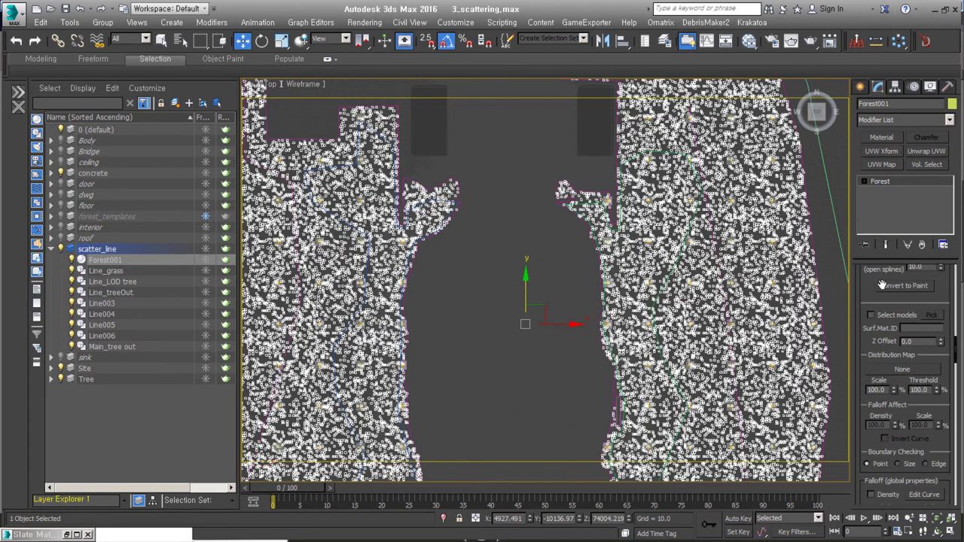
left_click_drag(893, 389, 893, 405)
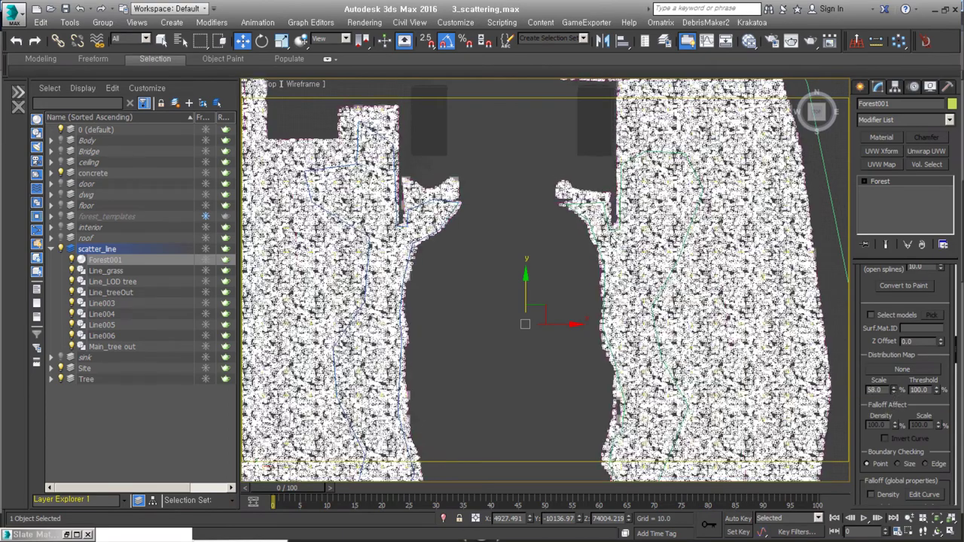
scroll(828, 263, "up", 5)
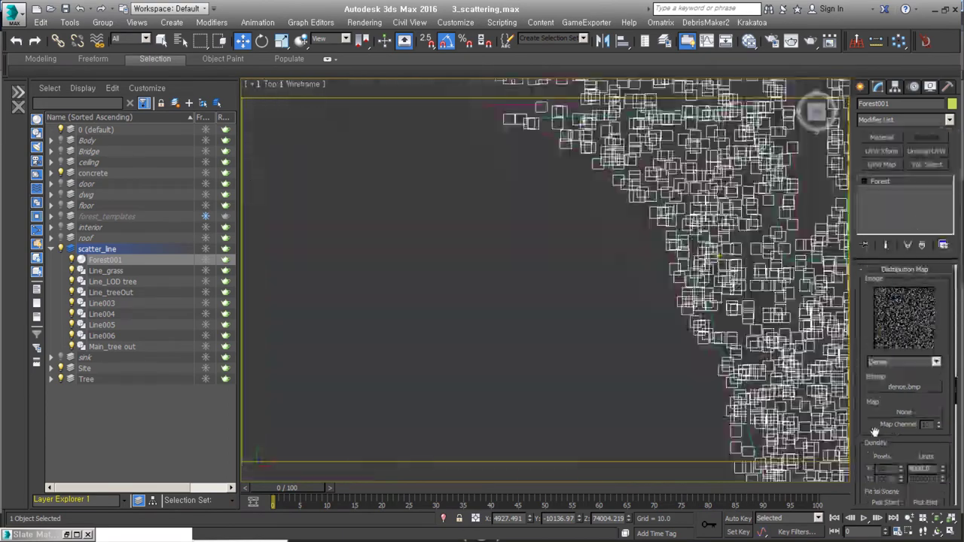
scroll(915, 316, "down", 2)
scroll(917, 377, "down", 2)
scroll(919, 441, "down", 2)
Enable Collisions Preview on Viewport and dismiss the Forest warning.
left_click(893, 459)
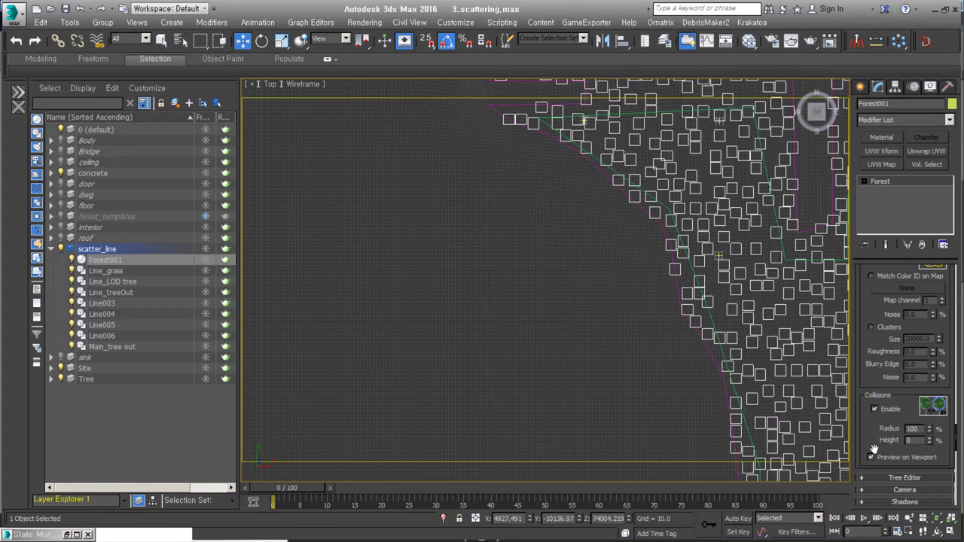
scroll(871, 358, "up", 3)
middle_click_drag(711, 254, 586, 297)
left_click(534, 310)
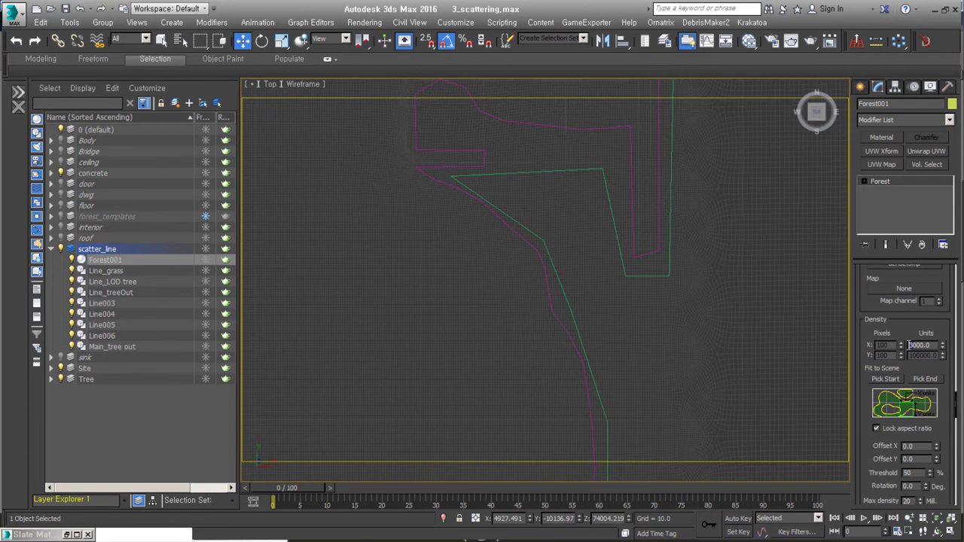
scroll(894, 324, "down", 5)
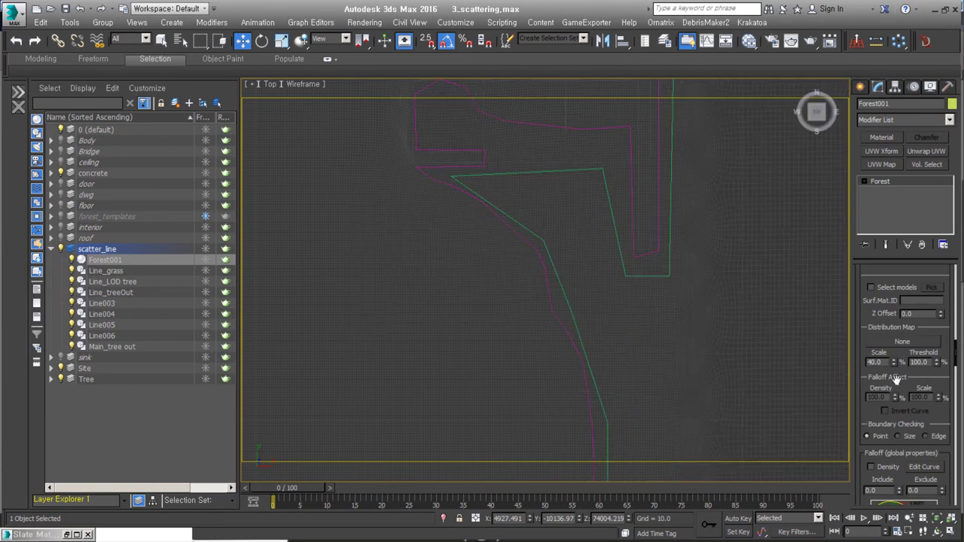
Adjust the Rotation values in Forest001's Transform settings.
right_click(865, 376)
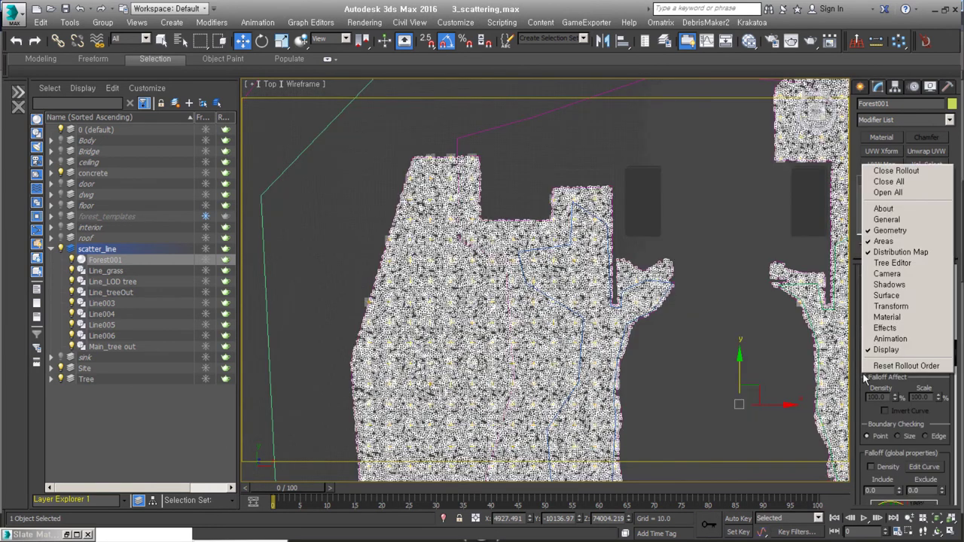
left_click(909, 307)
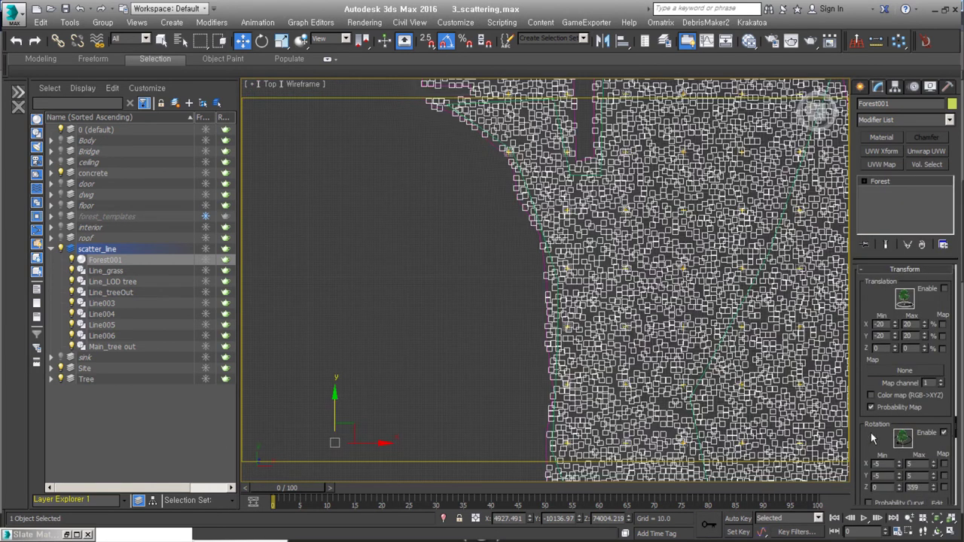
left_click_drag(873, 443, 870, 316)
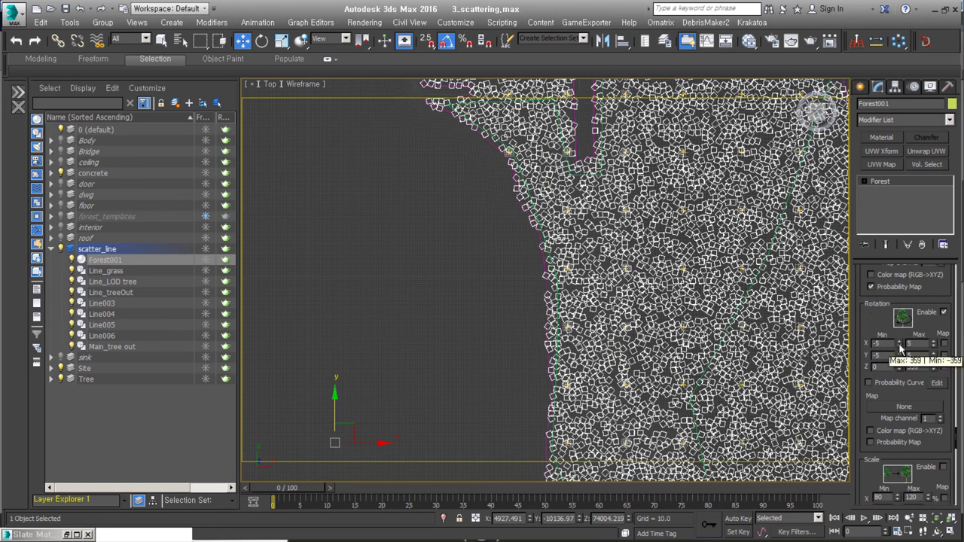
scroll(896, 377, "down", 3)
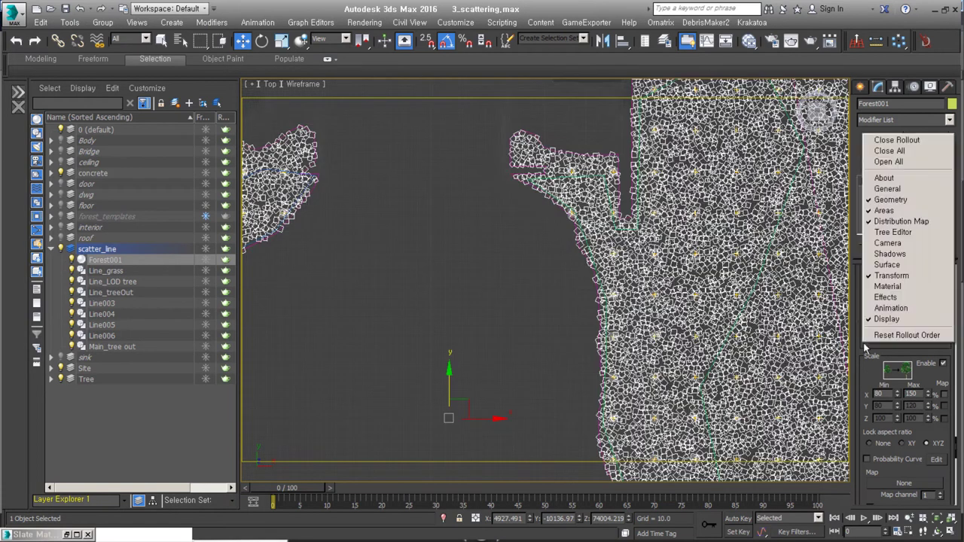
scroll(881, 384, "up", 5)
scroll(881, 384, "down", 1)
Set the item's scale to 120% and give the grass item a green Color ID.
double_click(919, 357)
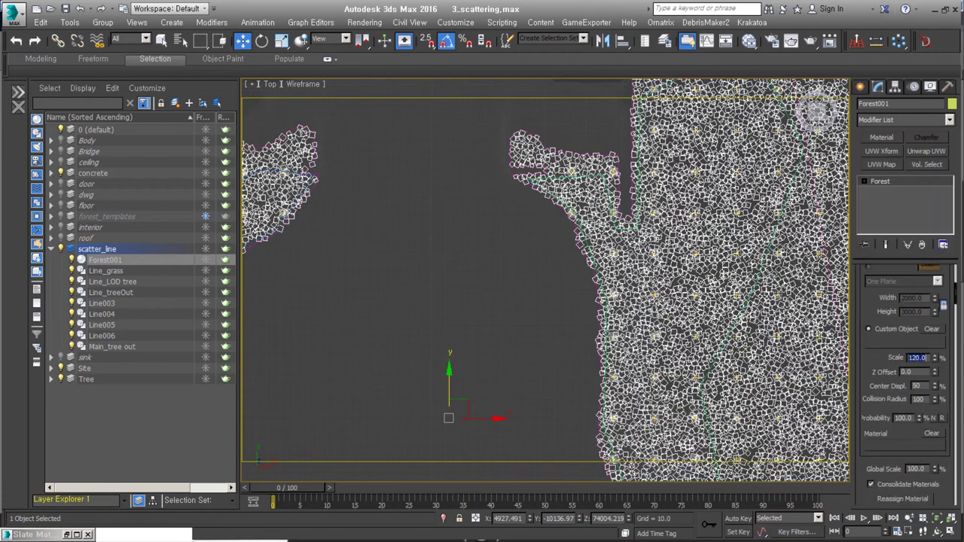
type("20")
key("Return")
scroll(875, 308, "up", 5)
left_click(940, 418)
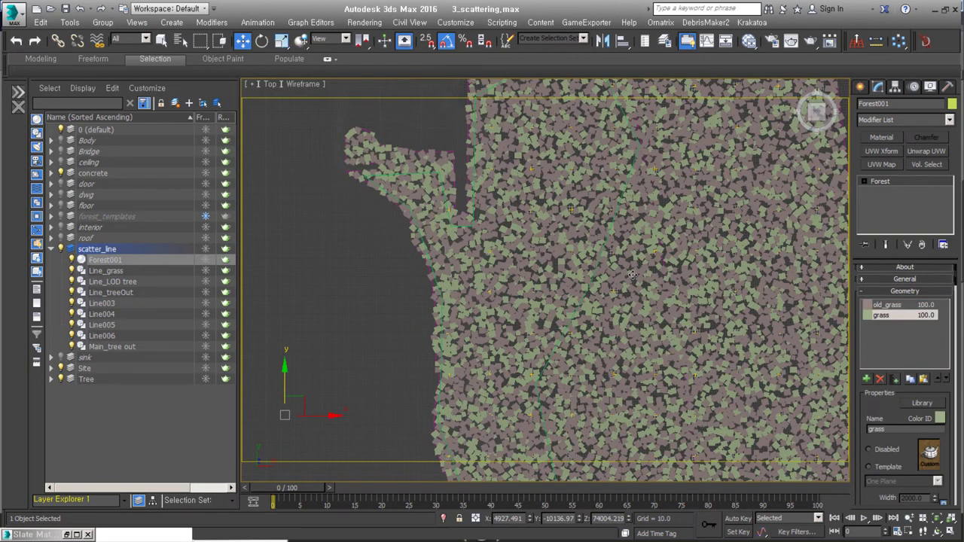
right_click(862, 414)
Set Diversity to Clusters (size 6000, blurry edge 40, noise 50) and old_grass probability to 50.
left_click(870, 285)
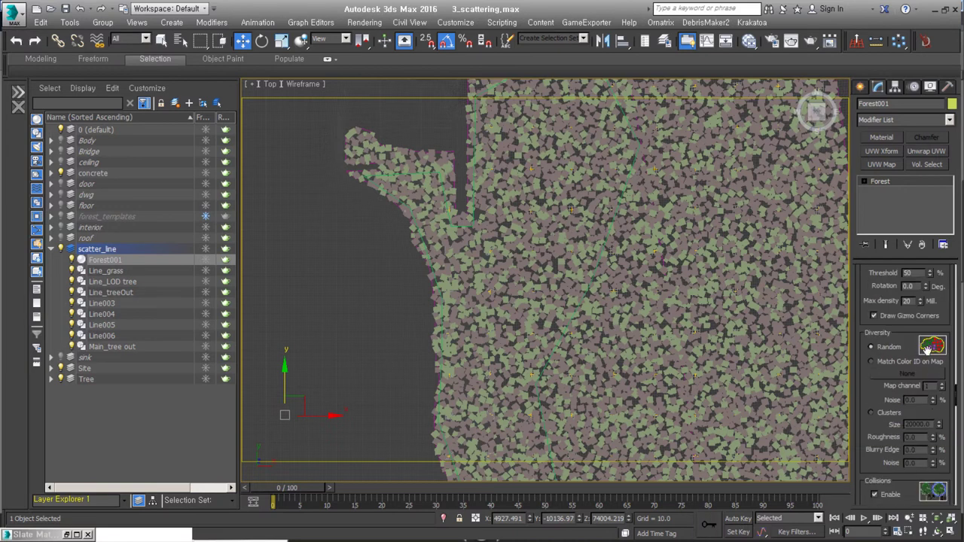
left_click(872, 413)
scroll(653, 366, "down", 3)
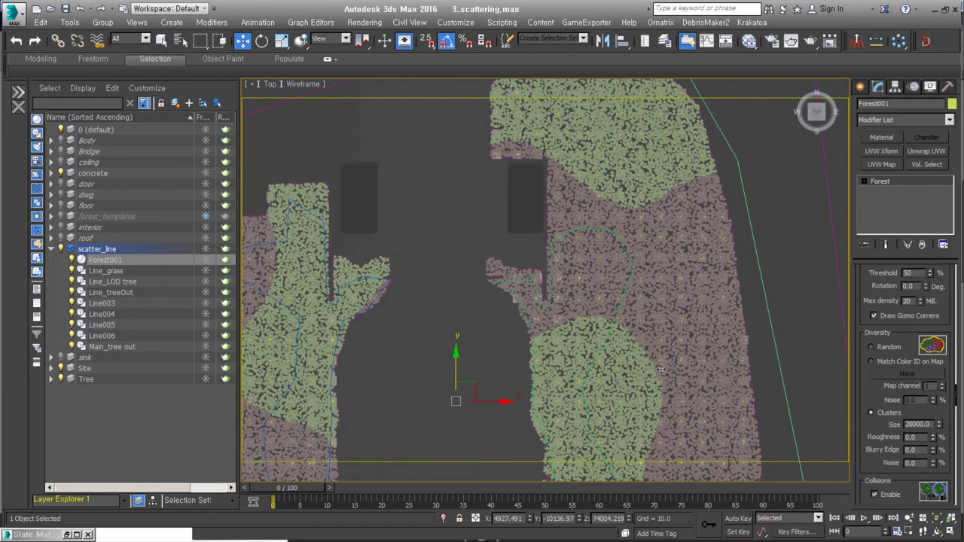
left_click(915, 422)
type("10000")
type("50")
key("Return")
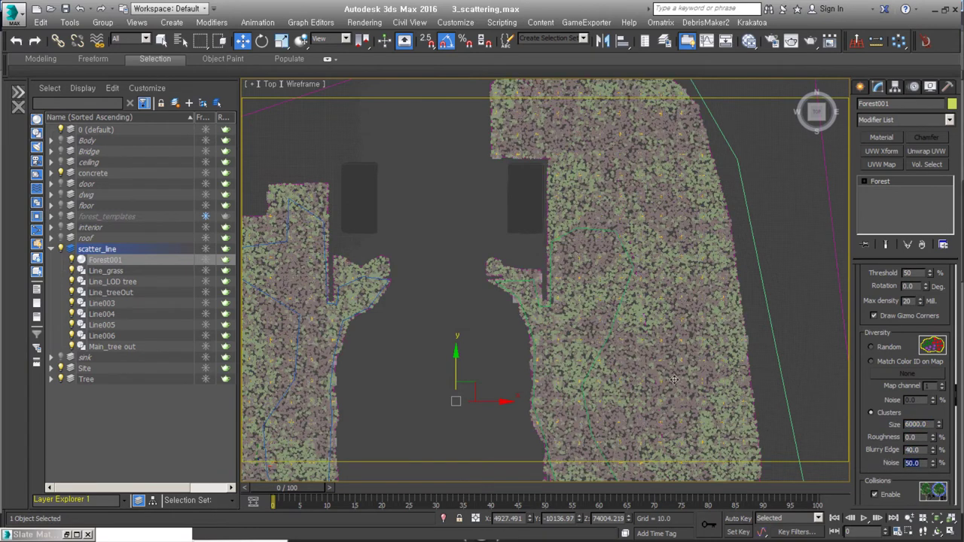
scroll(895, 295, "down", 3)
scroll(894, 294, "down", 2)
scroll(919, 377, "down", 3)
scroll(939, 488, "down", 1)
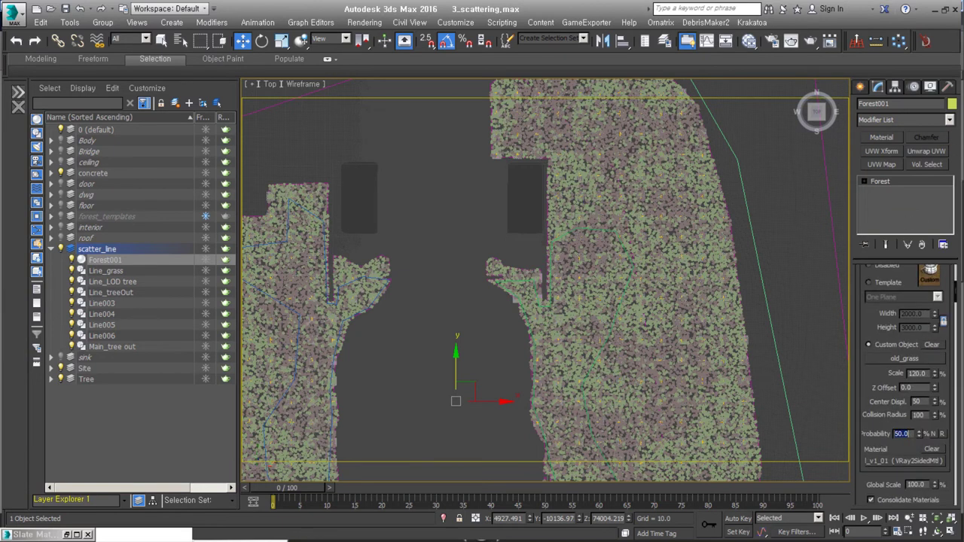
In Forest001's Camera settings, auto-assign the camera to the active view with visibility limiting on.
scroll(723, 297, "down", 2)
scroll(722, 297, "down", 2)
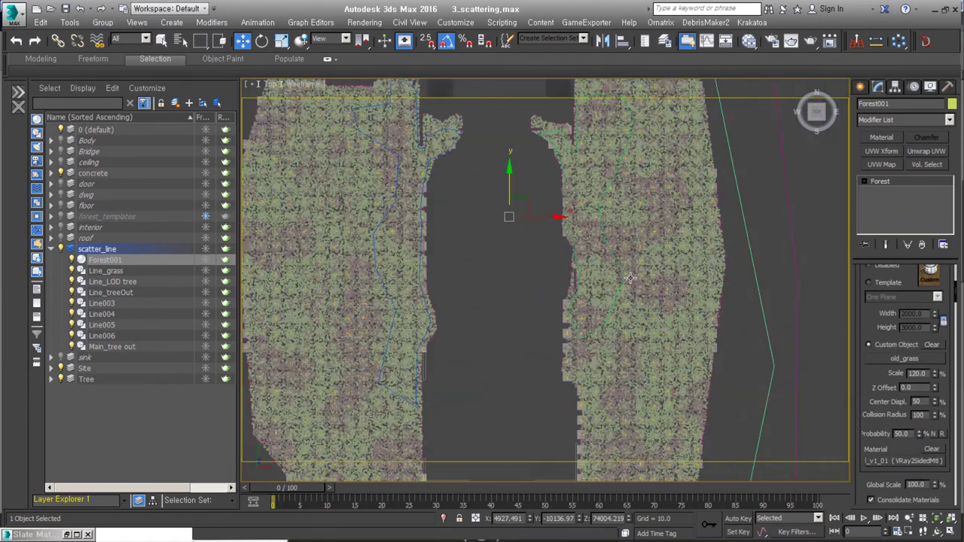
scroll(723, 297, "down", 2)
right_click(892, 289)
left_click(890, 270)
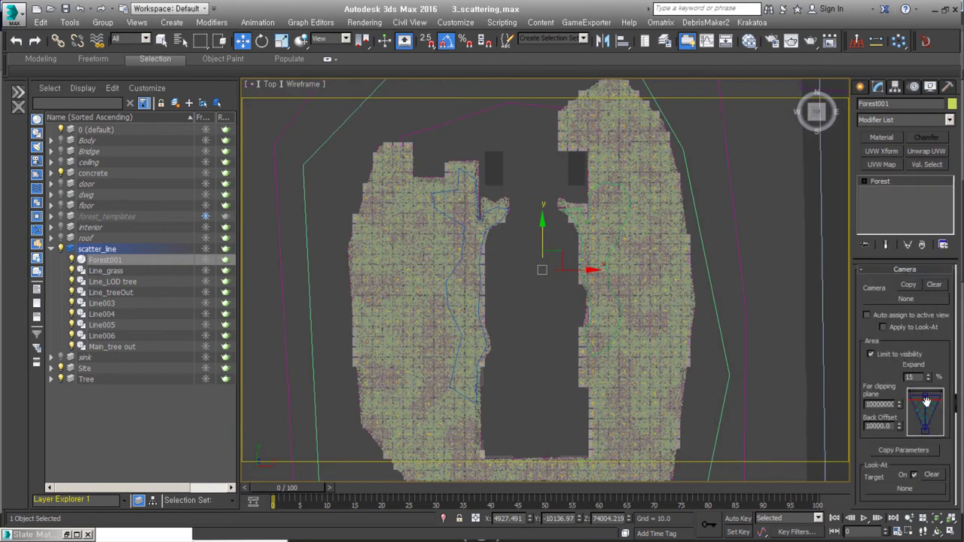
right_click(723, 308)
left_click(580, 335)
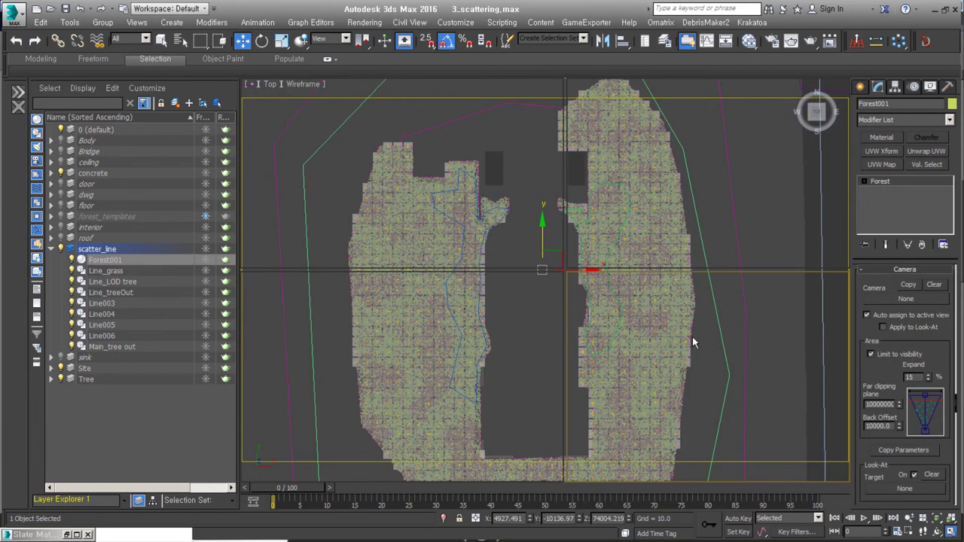
Restore four viewports, set the orthographic view to wireframe, and view through VRayCam001.
key("alt+w")
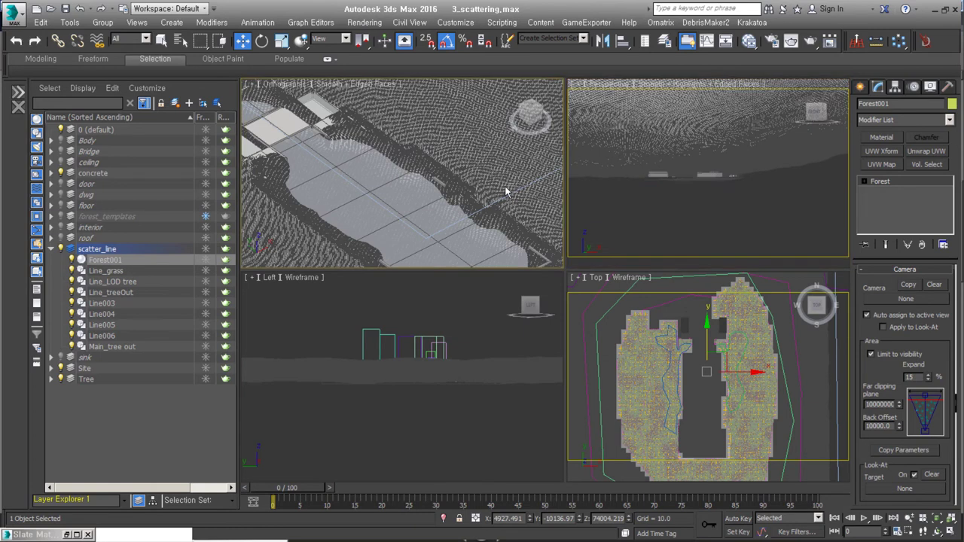
right_click(490, 306)
left_click(527, 218)
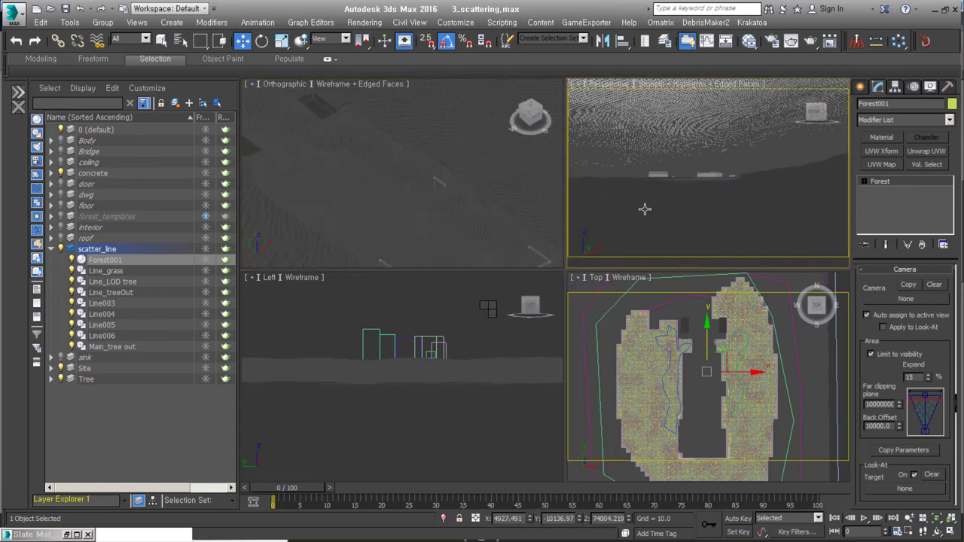
key("c")
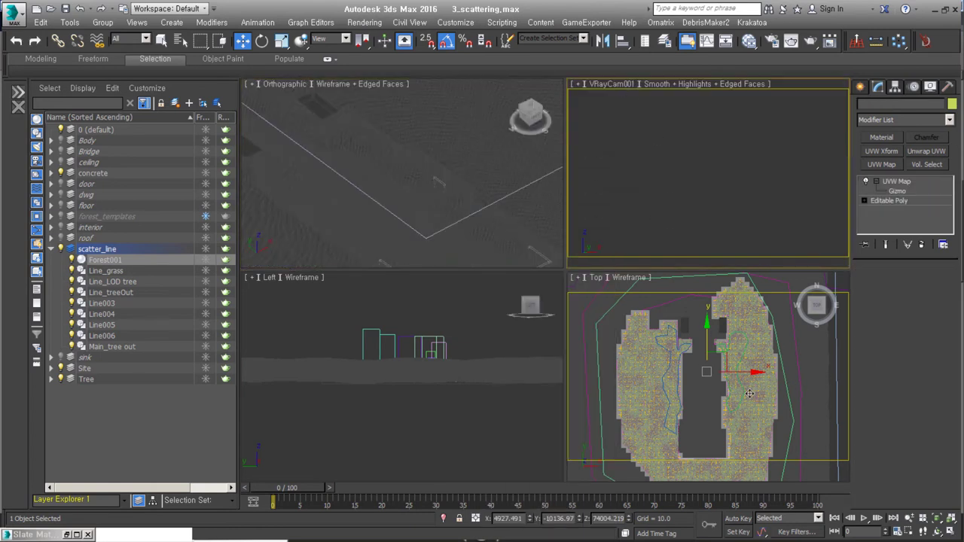
Pick the terrain as Forest001's surface, then maximize the Top viewport.
left_click(687, 367)
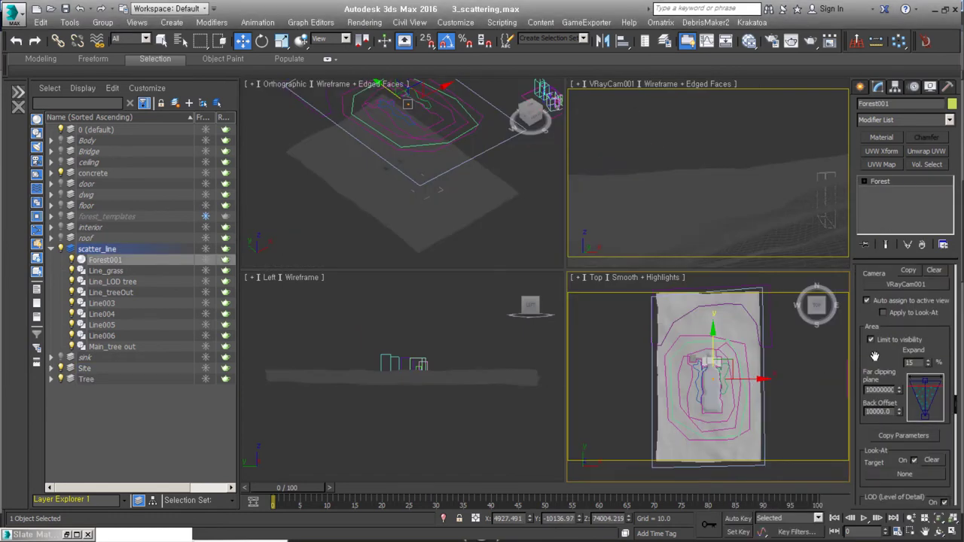
scroll(866, 362, "down", 1)
right_click(868, 356)
left_click(904, 276)
left_click(869, 356)
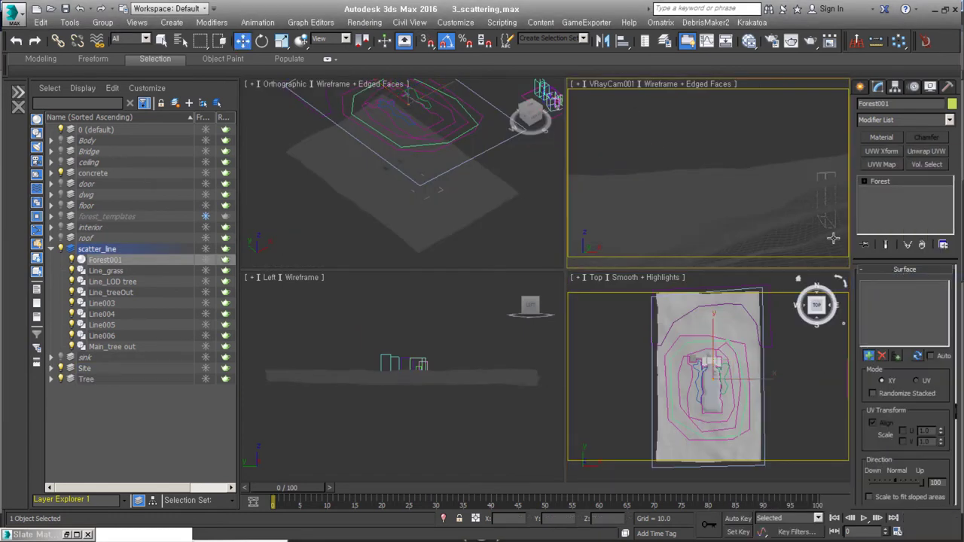
left_click(832, 238)
scroll(841, 450, "up", 3)
scroll(841, 449, "up", 3)
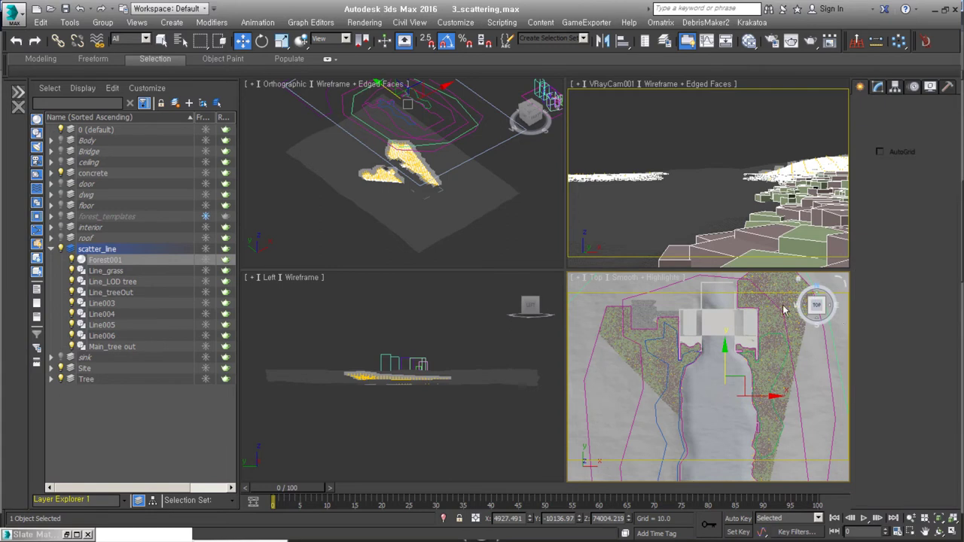
left_click(861, 87)
key("alt+w")
Create a new Forest Pro scatter, Forest002, from a boundary spline.
scroll(746, 376, "down", 3)
left_click(764, 390)
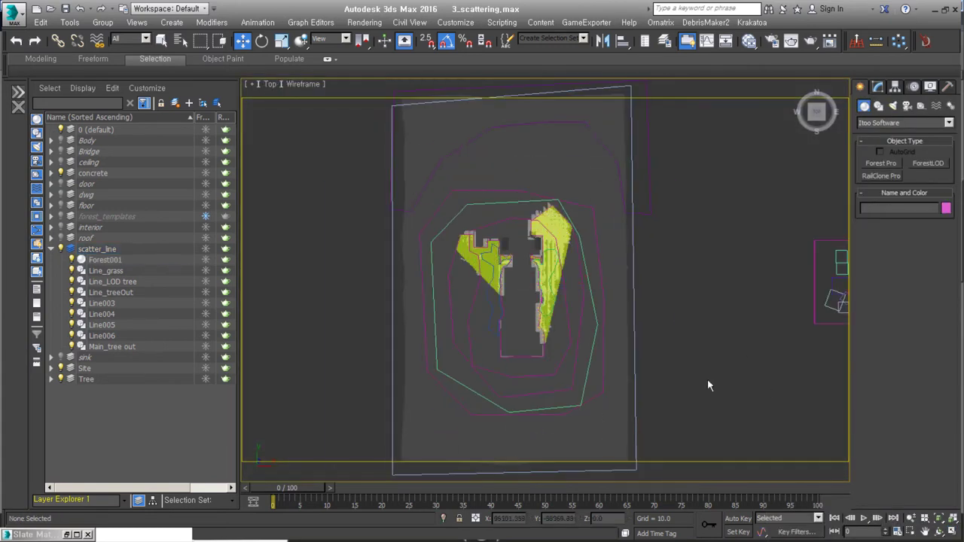
left_click(880, 163)
scroll(545, 294, "up", 3)
left_click(454, 286)
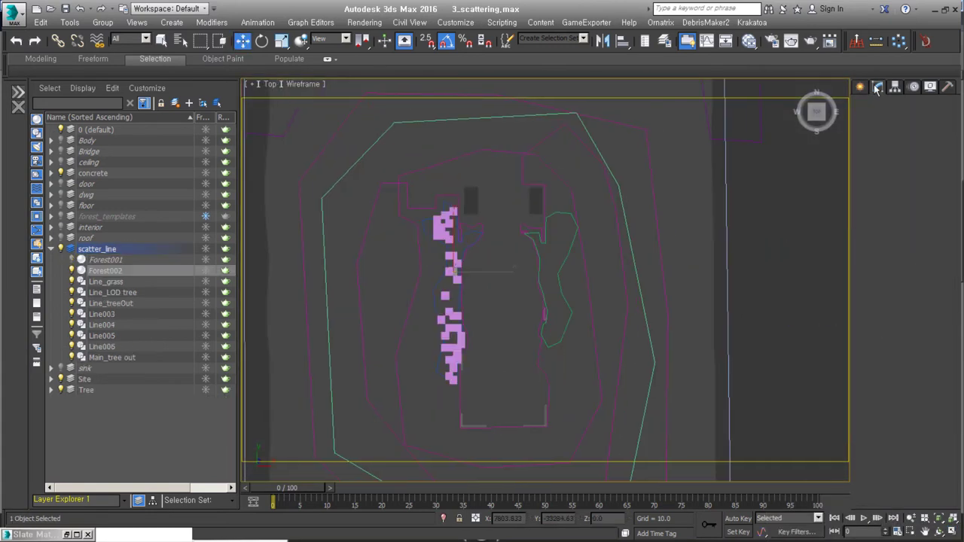
scroll(859, 372, "up", 3)
scroll(507, 239, "up", 5)
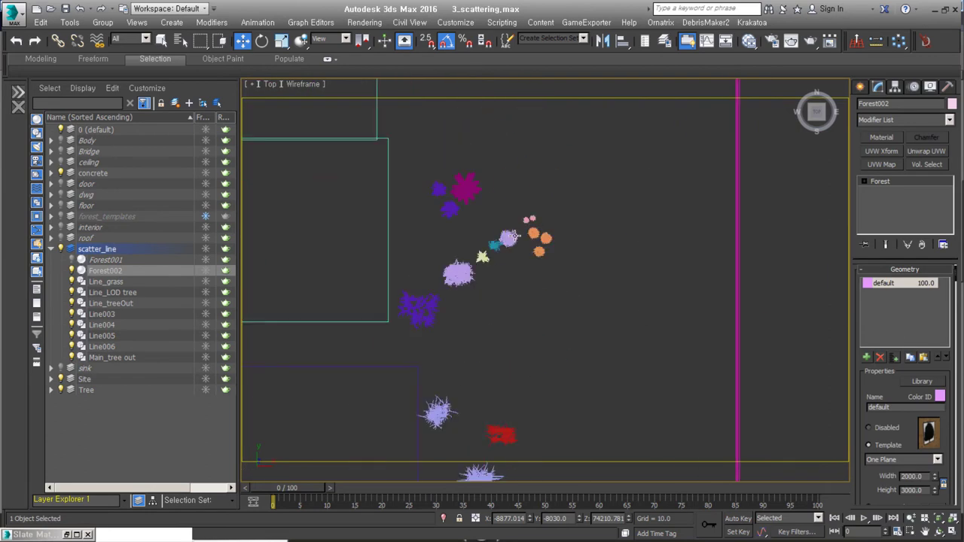
scroll(878, 377, "down", 2)
Set Forest002's geometry to the custom Grassgroup object and answer the warnings.
left_click(877, 439)
scroll(514, 226, "up", 4)
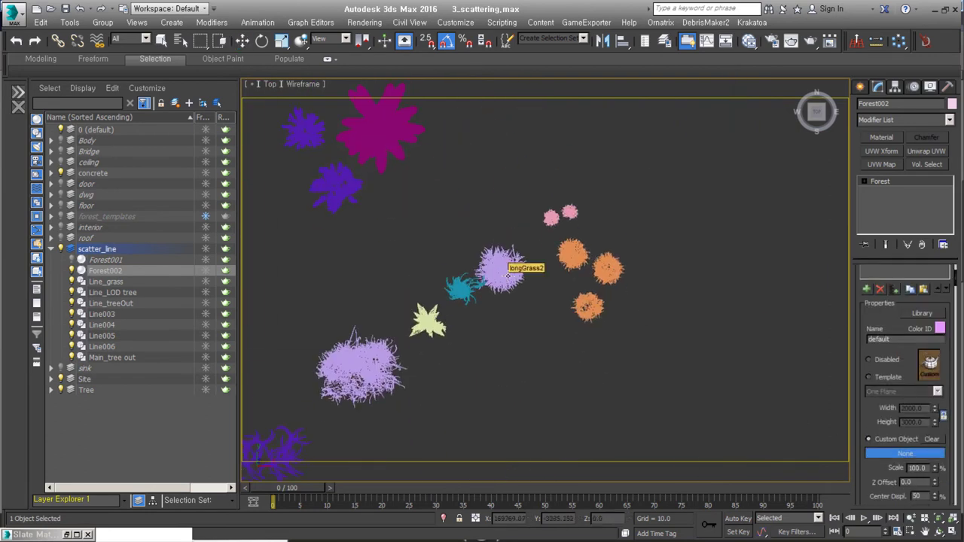
left_click(572, 307)
left_click(881, 453)
left_click(500, 271)
left_click(541, 311)
scroll(904, 377, "down", 3)
double_click(901, 402)
key("z")
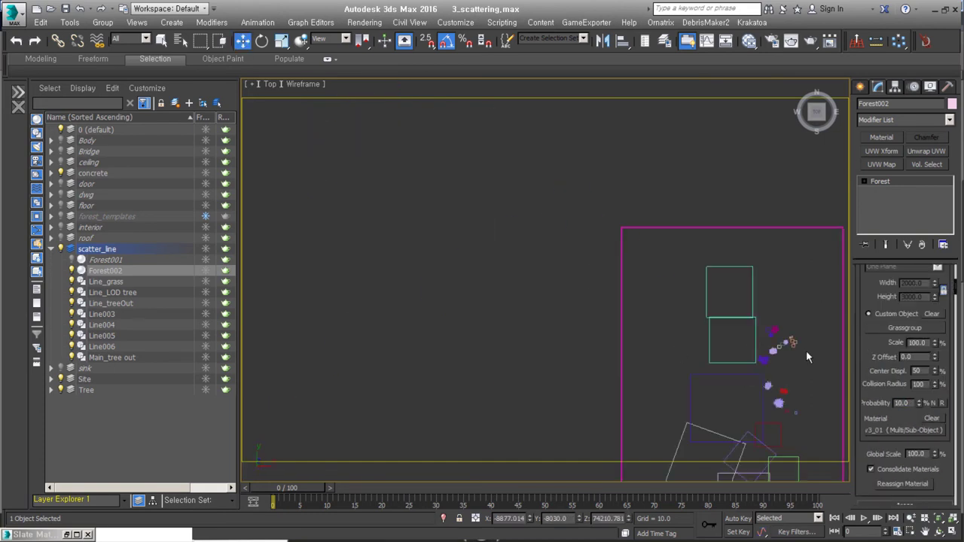
scroll(903, 369, "up", 5)
Set Distribution Map density units to 30000 and switch the map to Groups 2, spreading groups apart.
right_click(870, 363)
left_click(887, 338)
type("100000.0")
key("Return")
scroll(610, 309, "up", 4)
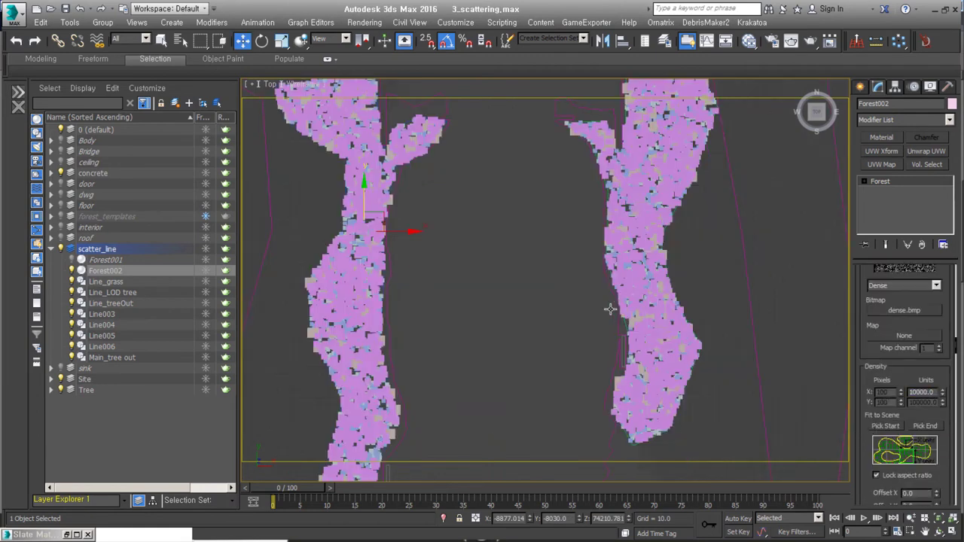
type("30000")
key("Return")
scroll(890, 330, "up", 1)
left_click(900, 318)
left_click(885, 398)
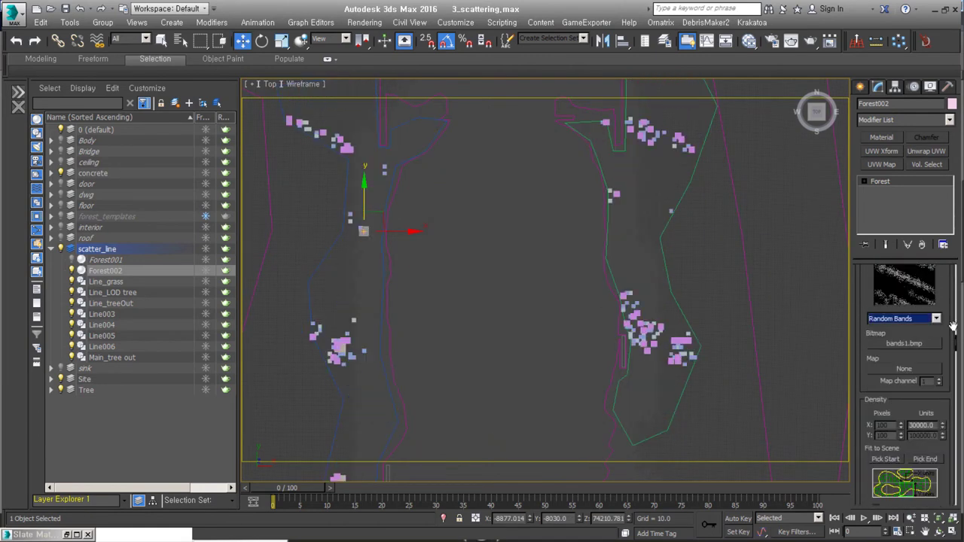
key("Up")
key("Up")
key("Up")
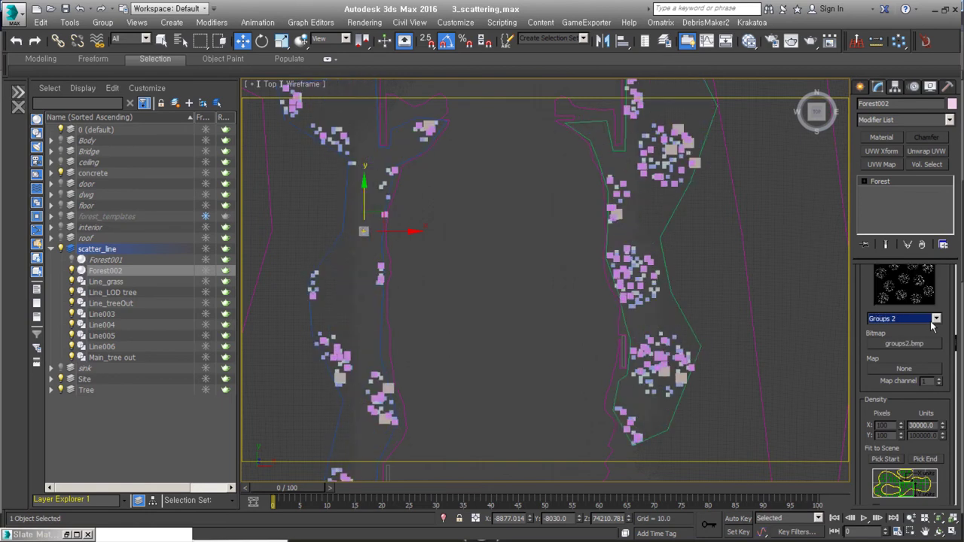
scroll(909, 405, "down", 2)
mouse_move(942, 363)
left_mouse_down()
mouse_move(942, 354)
mouse_move(950, 362)
left_mouse_up()
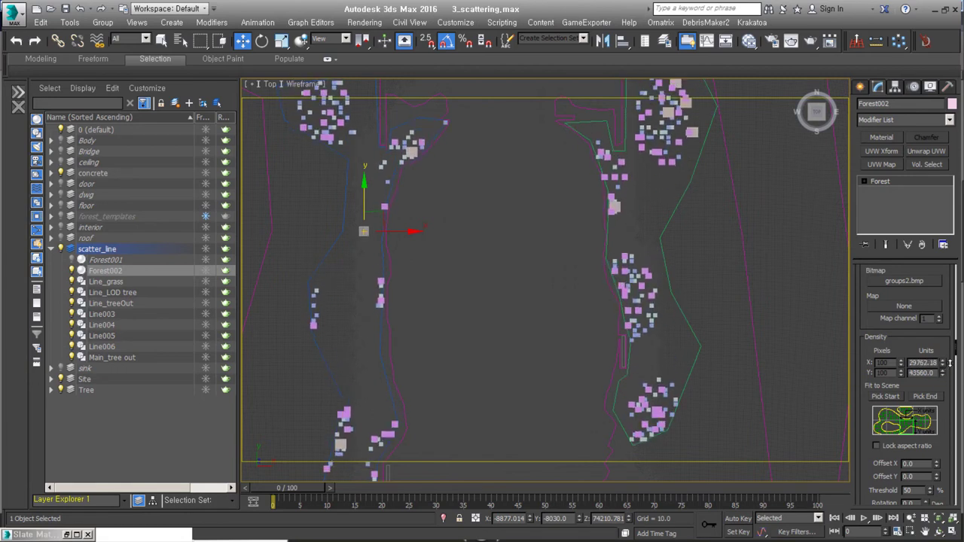
Switch Diversity to Clusters and shrink the cluster Size to 4680.
scroll(911, 406, "down", 1)
scroll(911, 422, "down", 1)
scroll(904, 444, "down", 1)
scroll(896, 475, "down", 1)
scroll(897, 316, "down", 1)
scroll(892, 323, "down", 1)
scroll(889, 339, "down", 1)
scroll(884, 351, "down", 1)
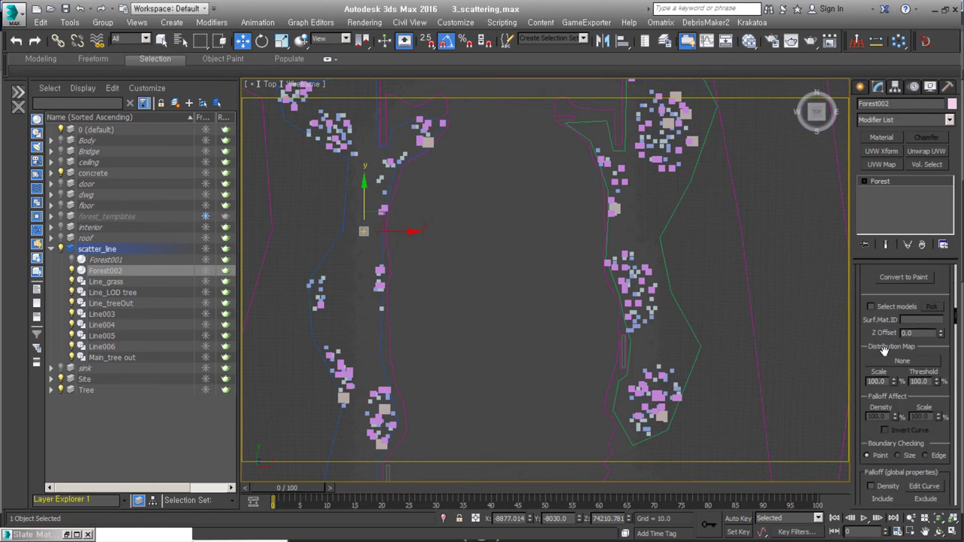
scroll(890, 345, "down", 1)
scroll(899, 337, "down", 2)
scroll(912, 361, "down", 2)
scroll(907, 444, "down", 5)
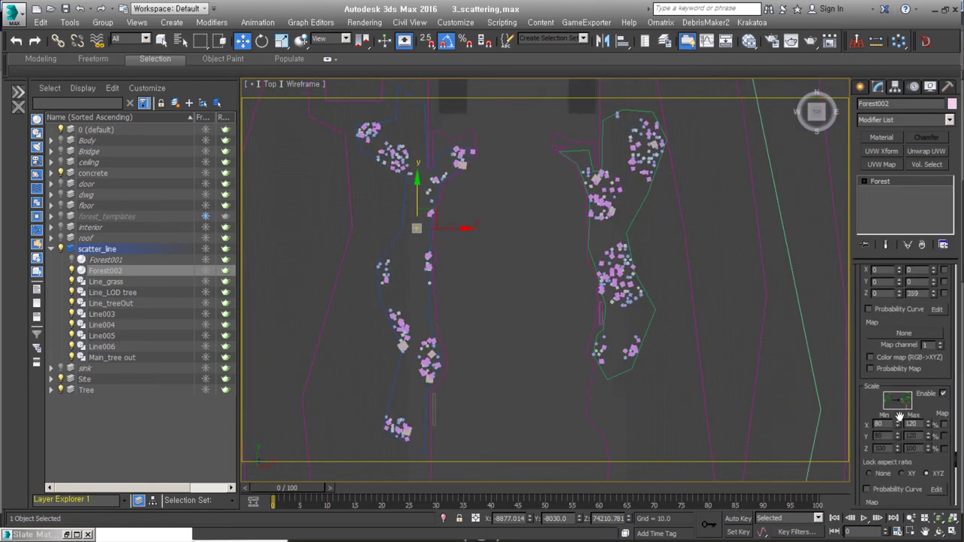
mouse_move(716, 331)
middle_mouse_down("alt")
mouse_move(715, 260)
mouse_move(746, 407)
mouse_move(640, 332)
middle_mouse_up("alt")
scroll(904, 339, "up", 10)
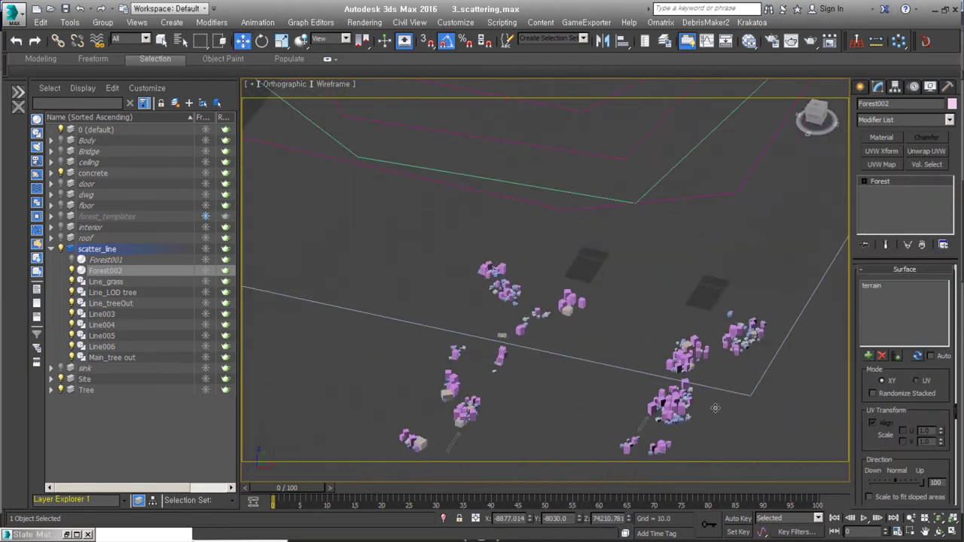
scroll(904, 361, "down", 5)
scroll(903, 361, "down", 5)
scroll(904, 362, "down", 2)
left_click(871, 421)
left_click_drag(937, 432, 938, 432)
scroll(698, 422, "down", 5)
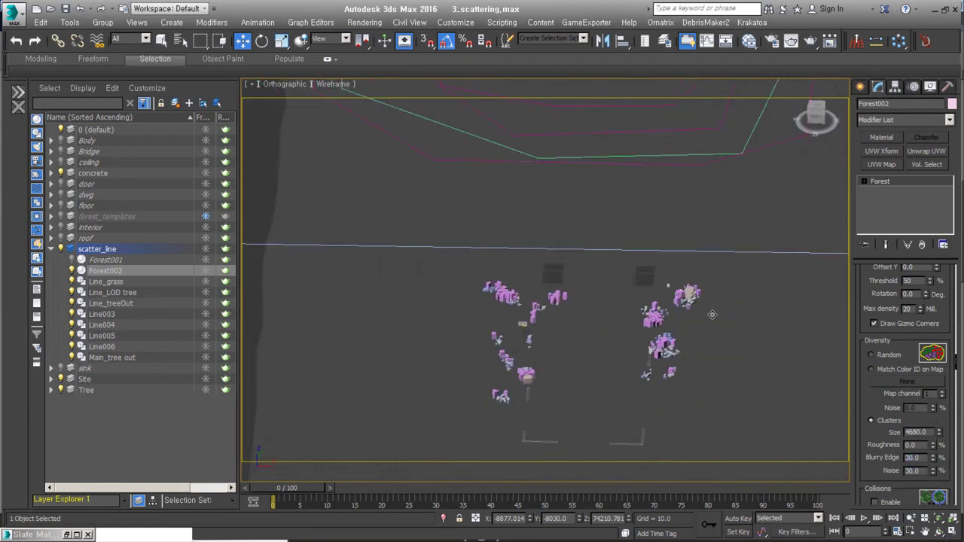
middle_click_drag(806, 399, 561, 352, "alt")
In the top view, draw a new line shape with two closed outlines near the upper site.
key("t")
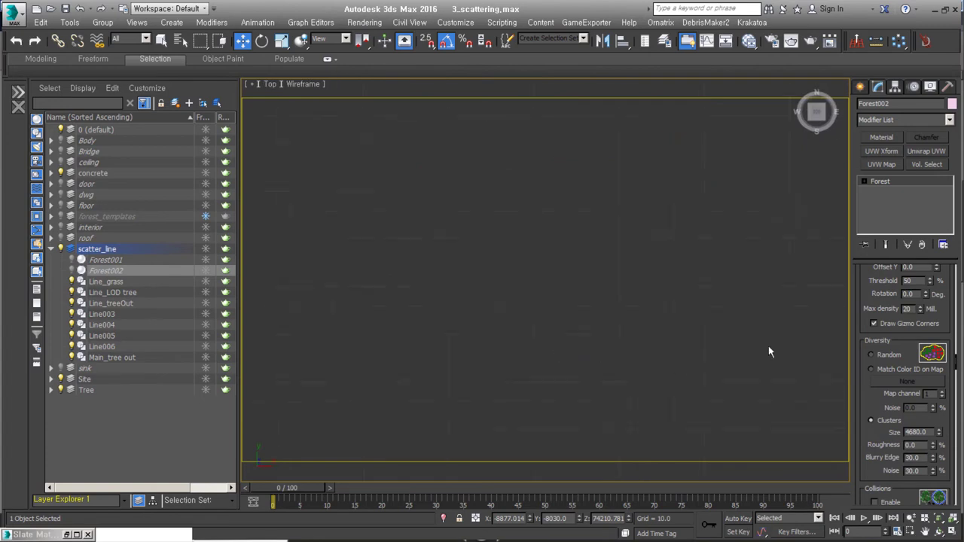
left_click(757, 294)
scroll(710, 214, "up", 5)
scroll(396, 237, "up", 3)
scroll(395, 237, "up", 2)
middle_click_drag(395, 237, 532, 150)
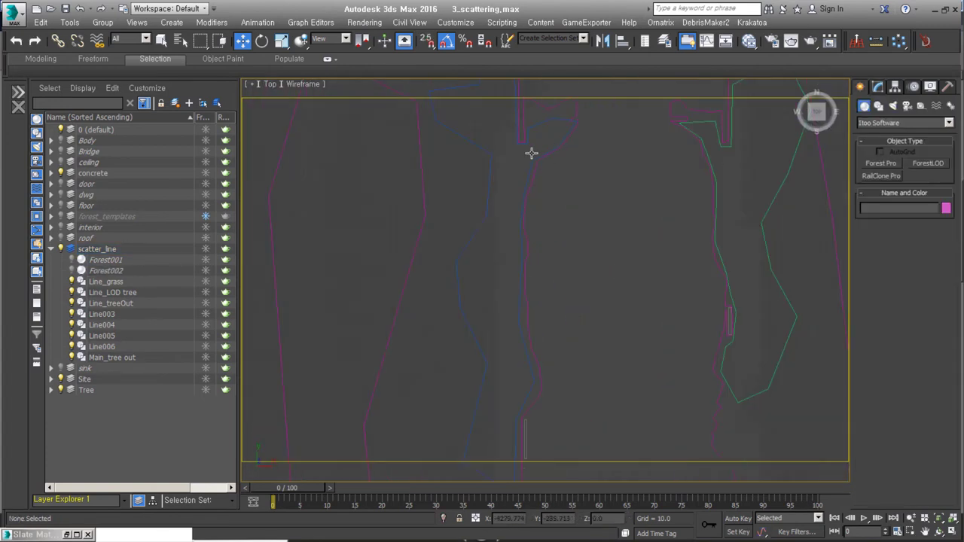
key("l")
left_click(565, 133)
left_click(547, 137)
left_click(520, 156)
left_click(514, 181)
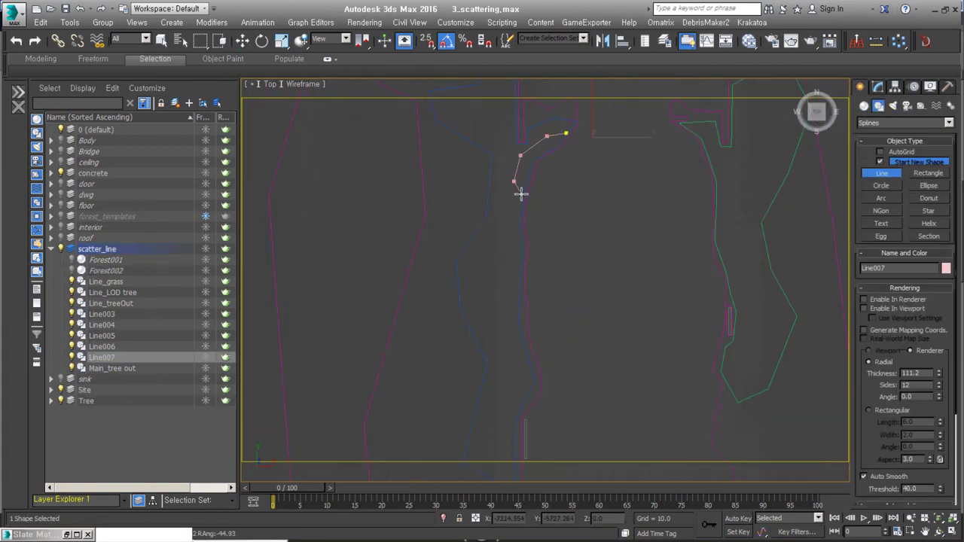
left_click(565, 134)
left_click(526, 310)
left_click(503, 290)
left_click(525, 310)
Close two more outlines in the same shape, answering Yes to Close spline.
middle_click_drag(730, 229, 662, 234)
left_click(648, 183)
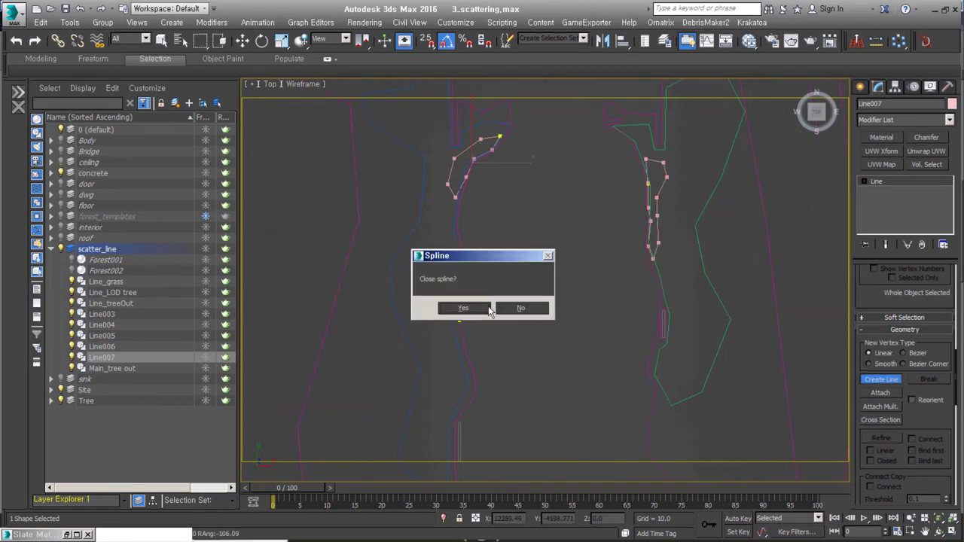
left_click(458, 308)
middle_click_drag(662, 128, 570, 193)
scroll(570, 193, "up", 3)
left_click(580, 215)
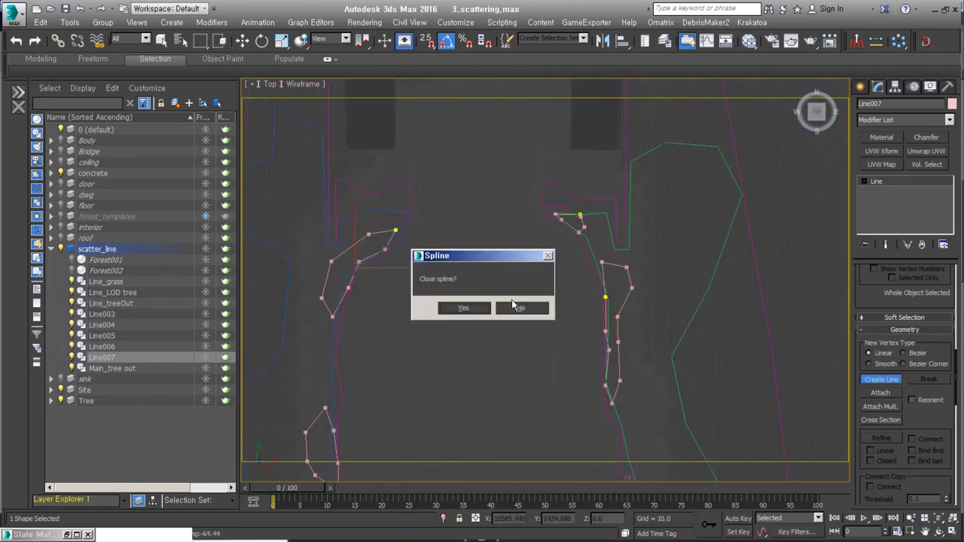
left_click(460, 307)
scroll(623, 217, "down", 2)
Create Forest003 from the outlines using the Butomus umbellatus_01_02 model as Custom Object.
left_click(881, 163)
left_click(409, 355)
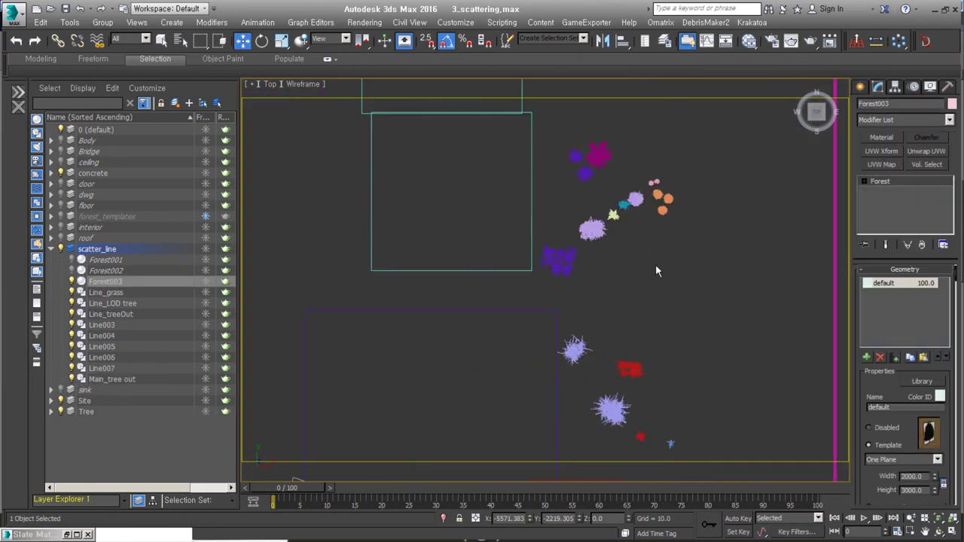
mouse_move(655, 271)
middle_mouse_down("alt")
mouse_move(707, 344)
mouse_move(702, 360)
mouse_move(662, 339)
middle_mouse_up("alt")
left_click(904, 268)
left_click(869, 427)
left_click(904, 442)
left_click(663, 339)
scroll(704, 340, "up", 3)
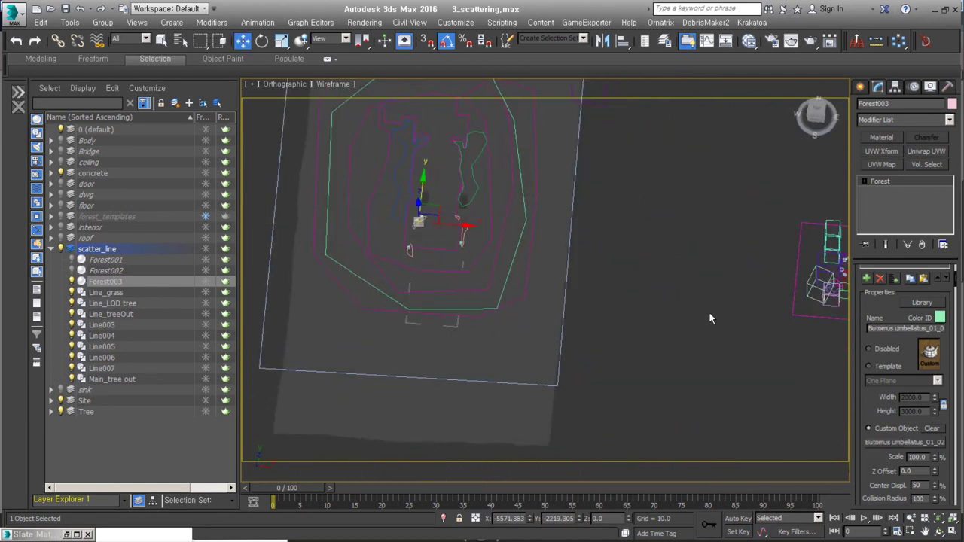
Set the long-grass scatter's collision radius to 50.
key("t")
scroll(903, 339, "down", 5)
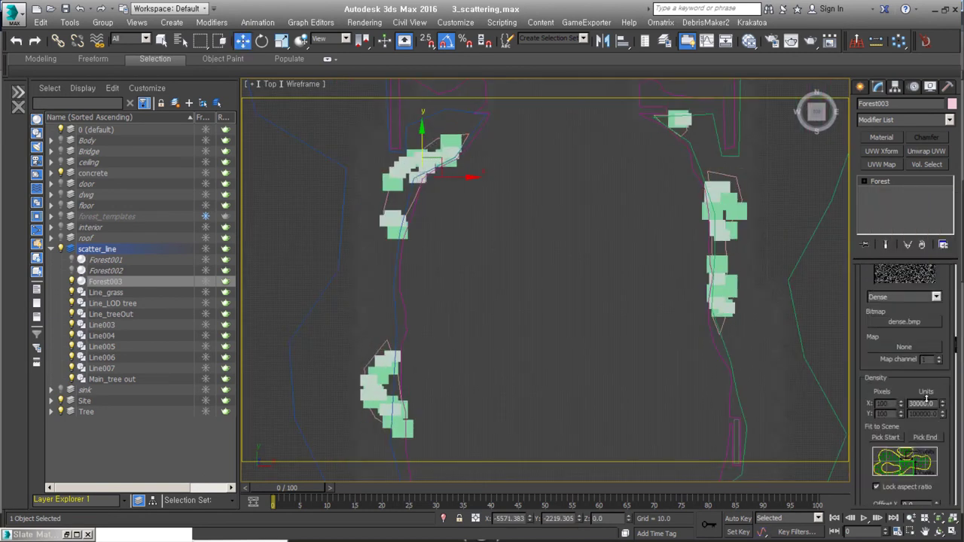
scroll(904, 362, "down", 5)
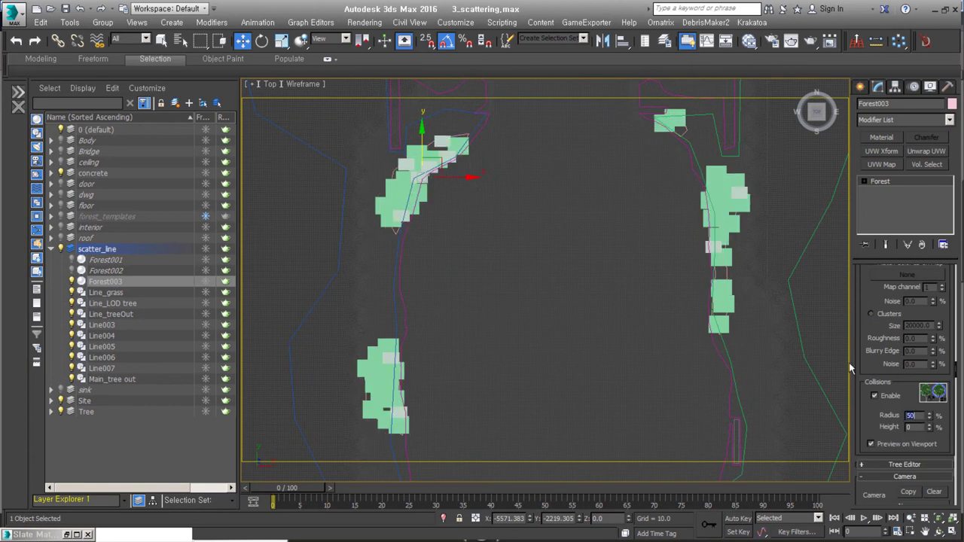
key("Return")
middle_click_drag(849, 362, 753, 339, "alt")
Enable random Scale in the Transform rollout and lower the X Min width scale.
right_click(866, 292)
left_click(880, 284)
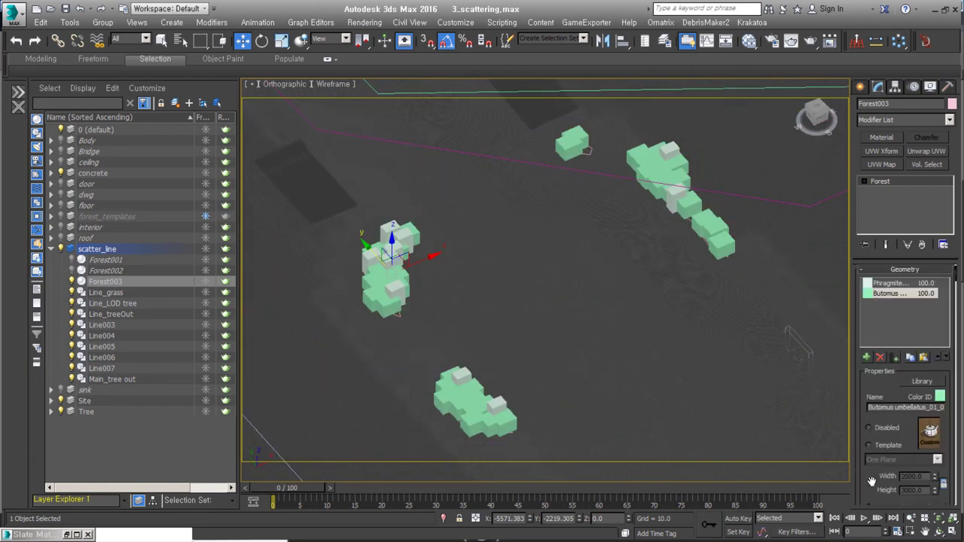
left_click(897, 293)
right_click(907, 294)
left_click(896, 292)
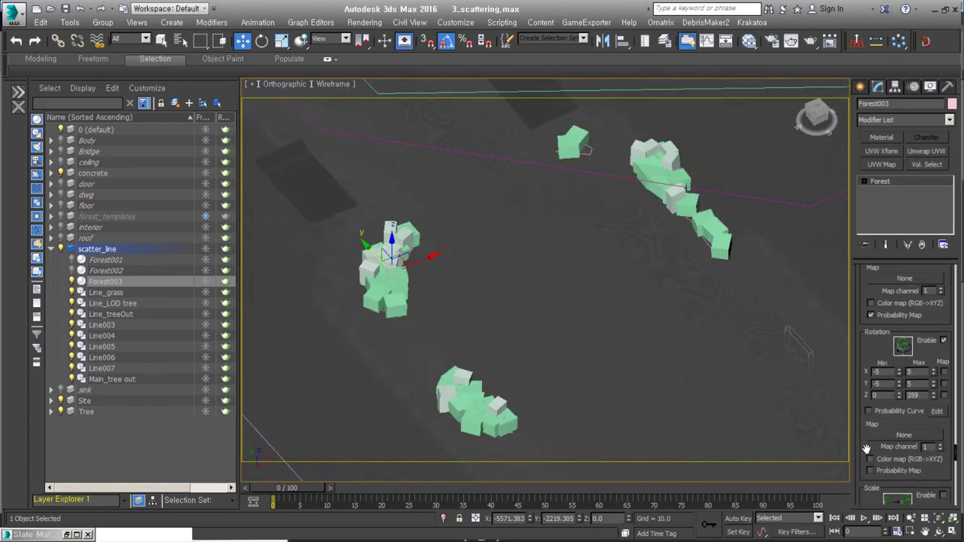
left_click(943, 361)
left_click_drag(896, 392, 901, 389)
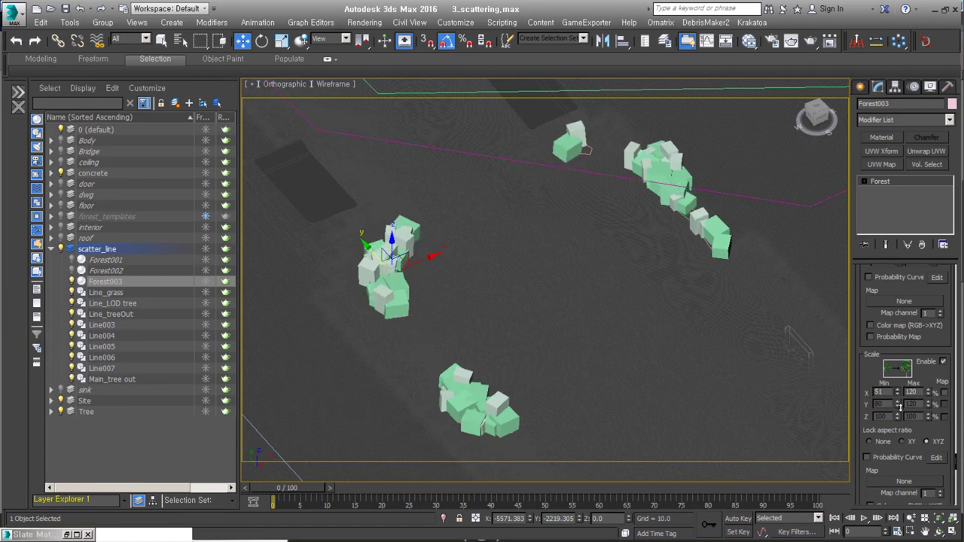
scroll(866, 373, "up", 5)
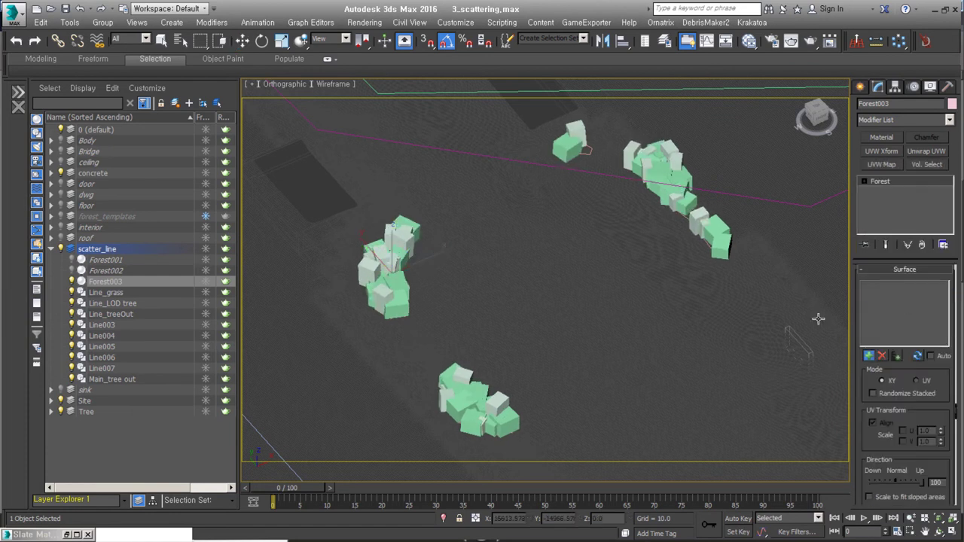
middle_click_drag(818, 318, 790, 331, "alt")
key("t")
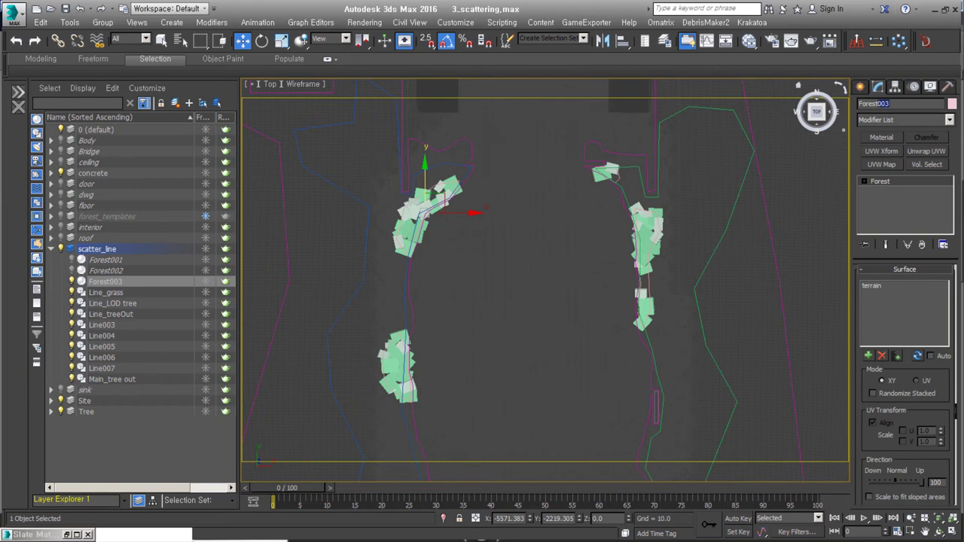
scroll(397, 312, "down", 3)
Select the Line003 spline and create a new Forest Pro scatter on it.
scroll(452, 286, "down", 3)
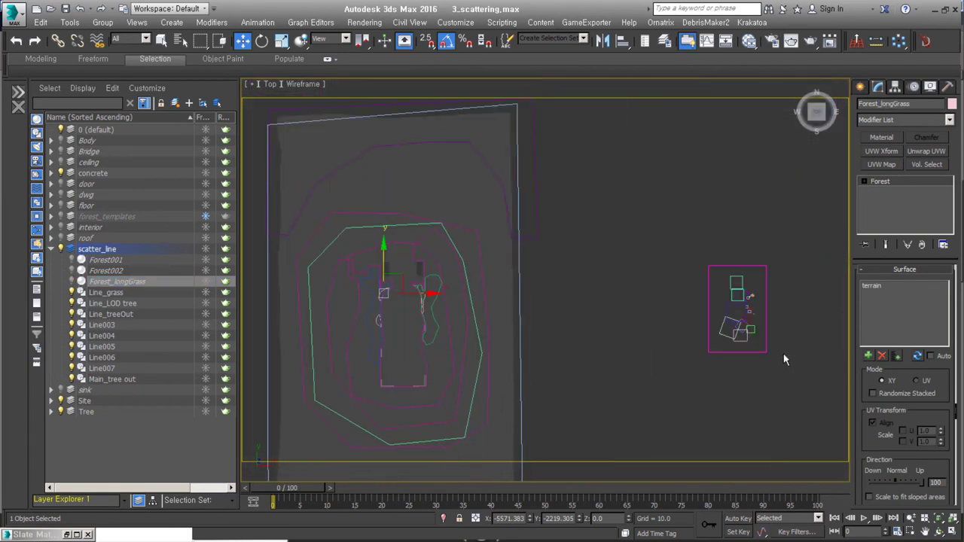
middle_click_drag(467, 248, 472, 250)
left_click(488, 275)
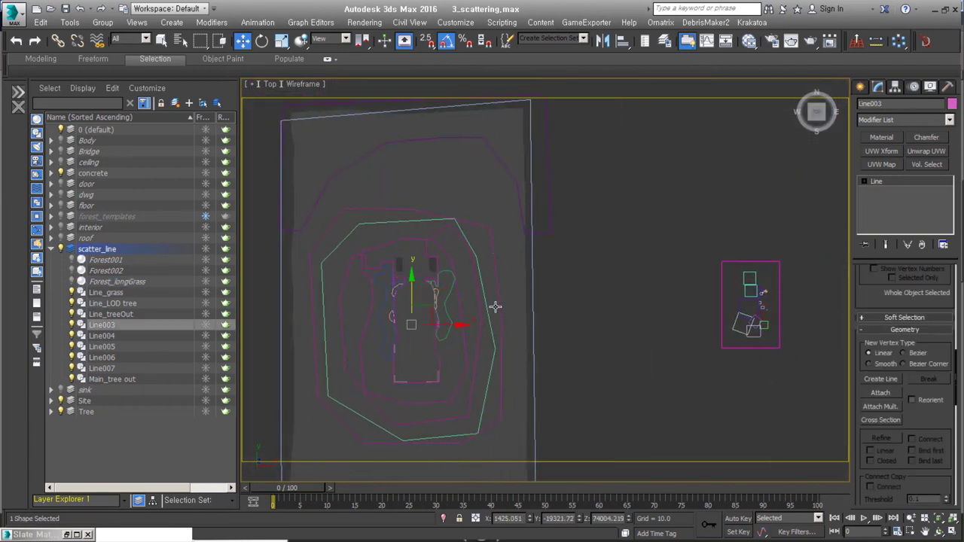
left_click(859, 88)
left_click(880, 161)
left_click(573, 308)
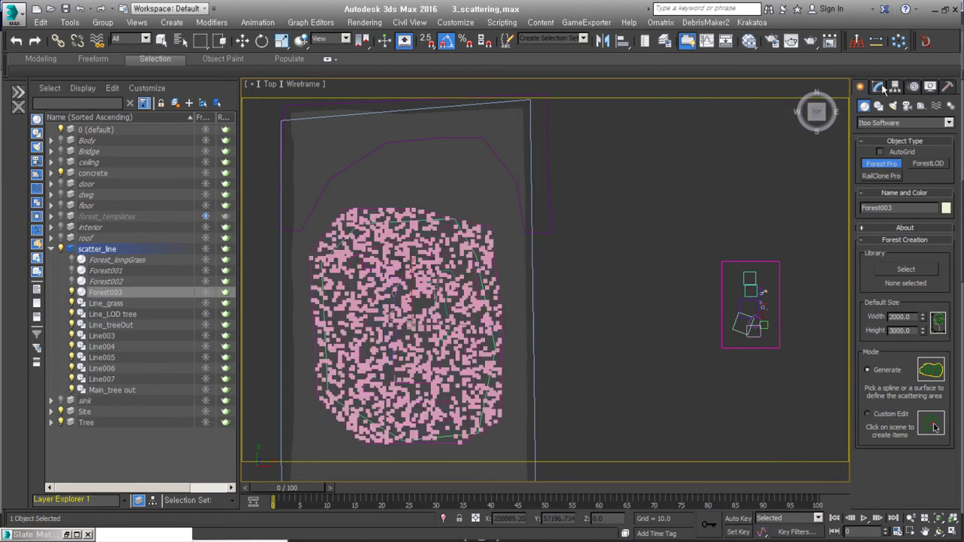
Set the Geometry item to Custom Object windtree_020_01, dismissing the high-poly warning.
right_click(864, 160)
left_click(903, 237)
middle_click_drag(572, 301, 736, 148, "alt")
scroll(686, 346, "up", 5)
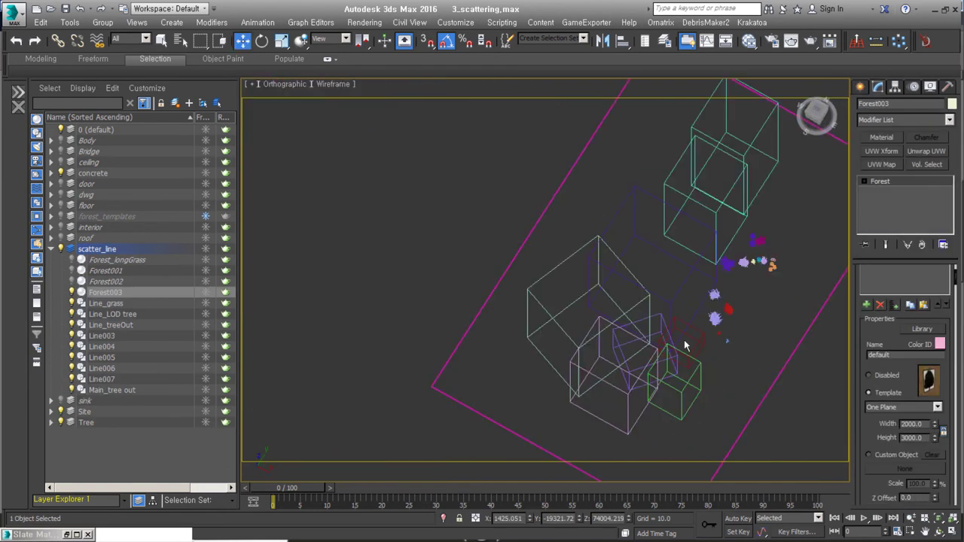
scroll(869, 376, "down", 1)
left_click(868, 414)
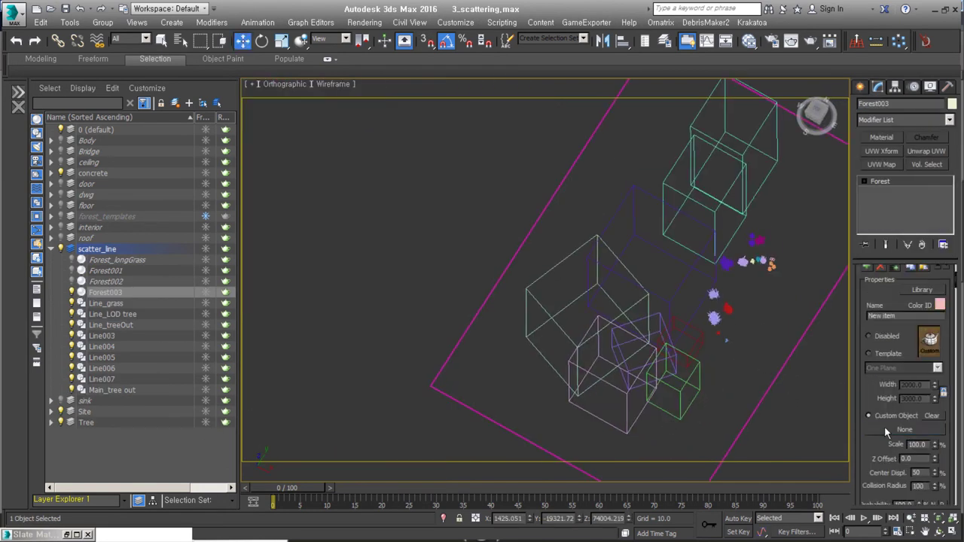
left_click(905, 428)
left_click(705, 360)
left_click(573, 311)
middle_click_drag(572, 313, 741, 322, "alt")
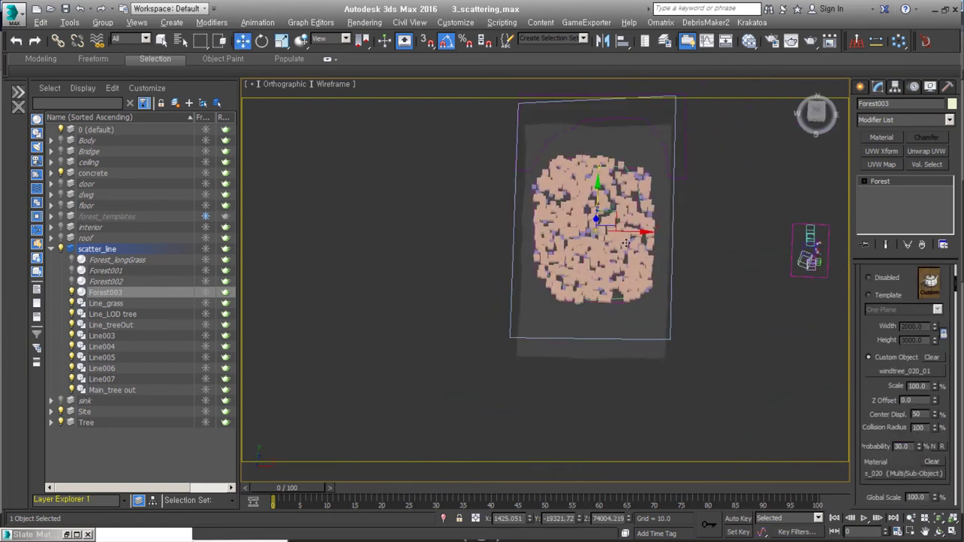
key("z")
scroll(863, 424, "down", 3)
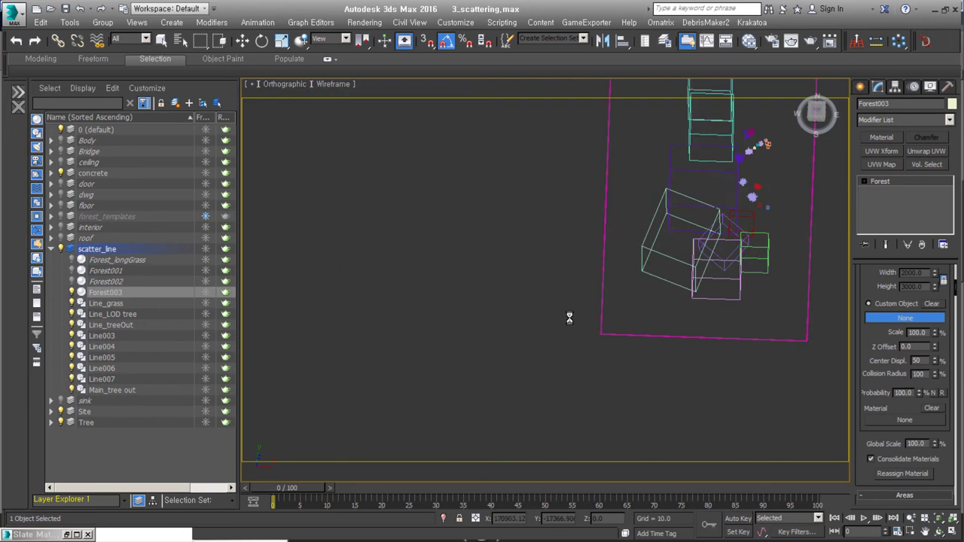
middle_click_drag(592, 284, 491, 333, "alt")
scroll(862, 353, "down", 5)
Add Line_grass as an area and Line_treeOut as an excluded area.
scroll(499, 350, "up", 3)
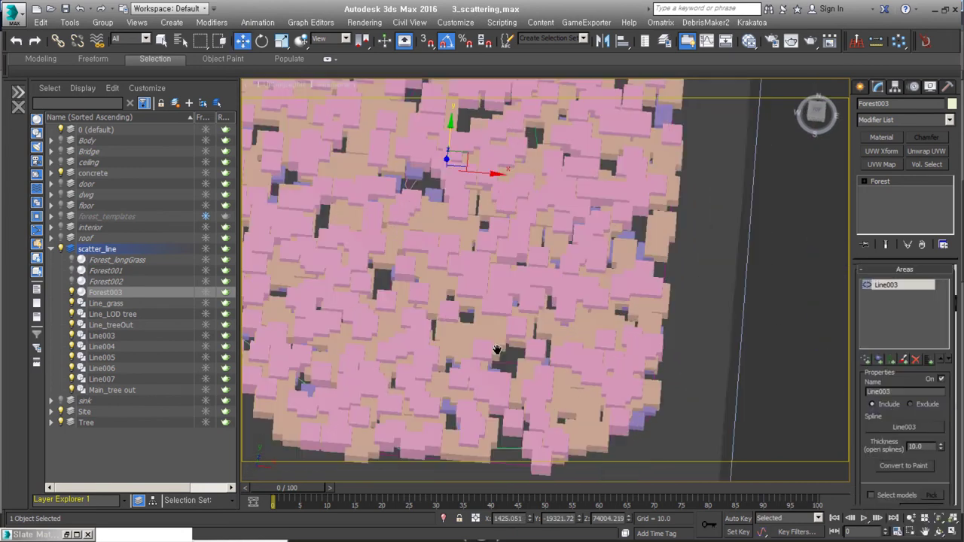
left_click(866, 360)
left_click(554, 330)
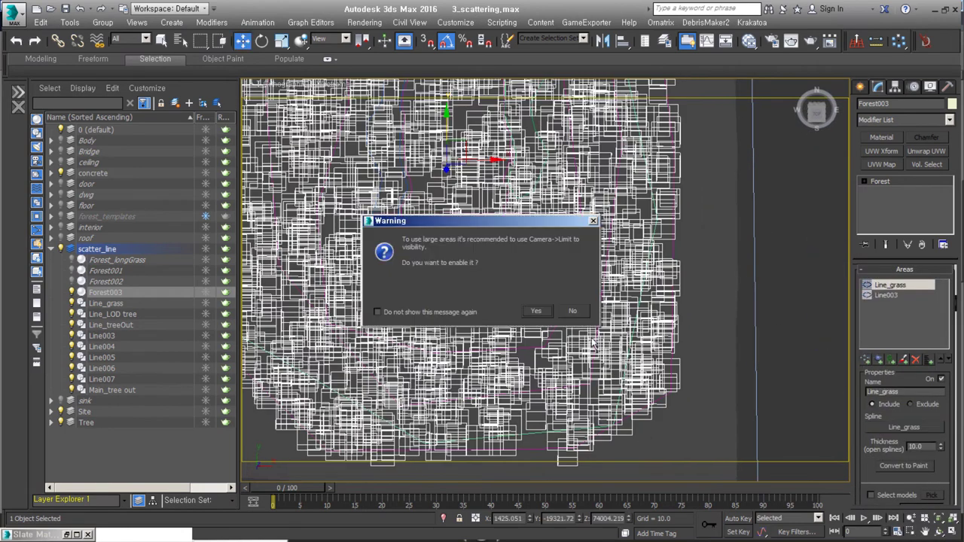
left_click(538, 309)
left_click(557, 131)
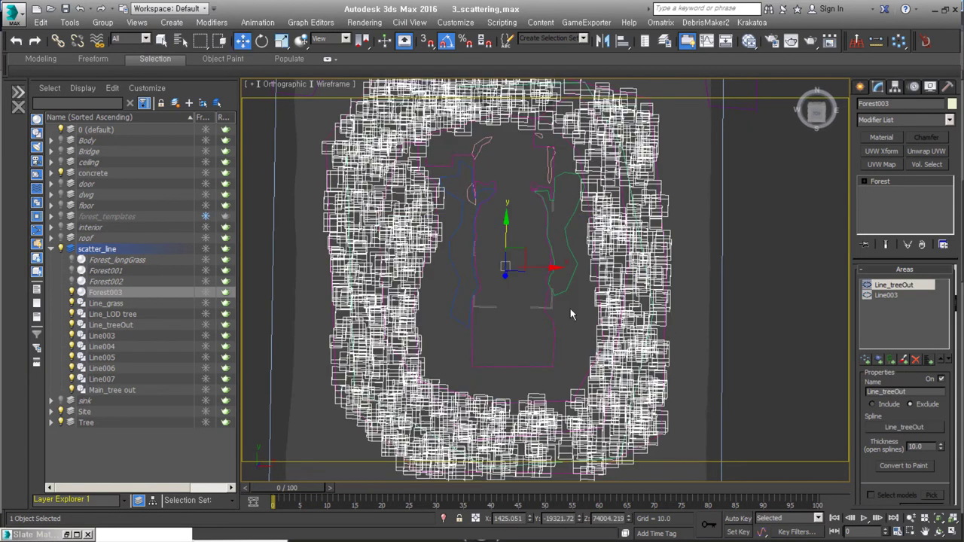
key("t")
Lower the Distribution Map density to make the tree scatter sparser.
right_click(858, 414)
left_click(881, 284)
left_click_drag(867, 479, 867, 450)
scroll(867, 449, "up", 2)
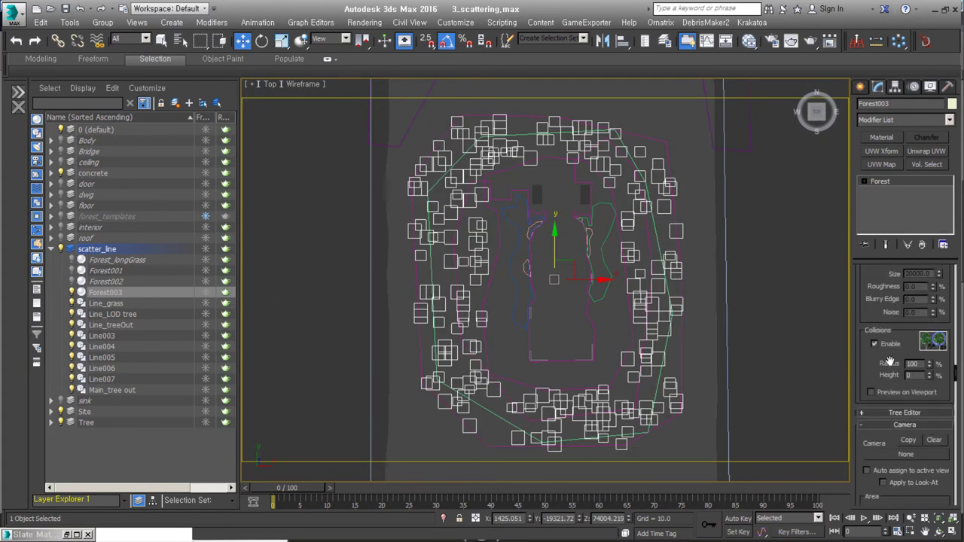
scroll(903, 422, "up", 2)
scroll(941, 402, "up", 2)
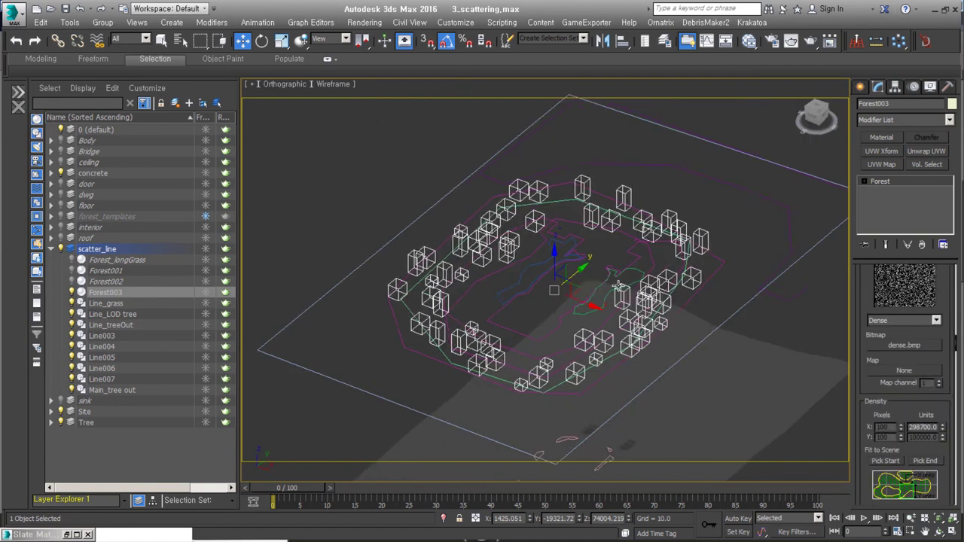
scroll(945, 422, "down", 3)
scroll(939, 441, "down", 3)
Review the Surface settings and check the tree ring through the VRayCam001 camera.
right_click(930, 433)
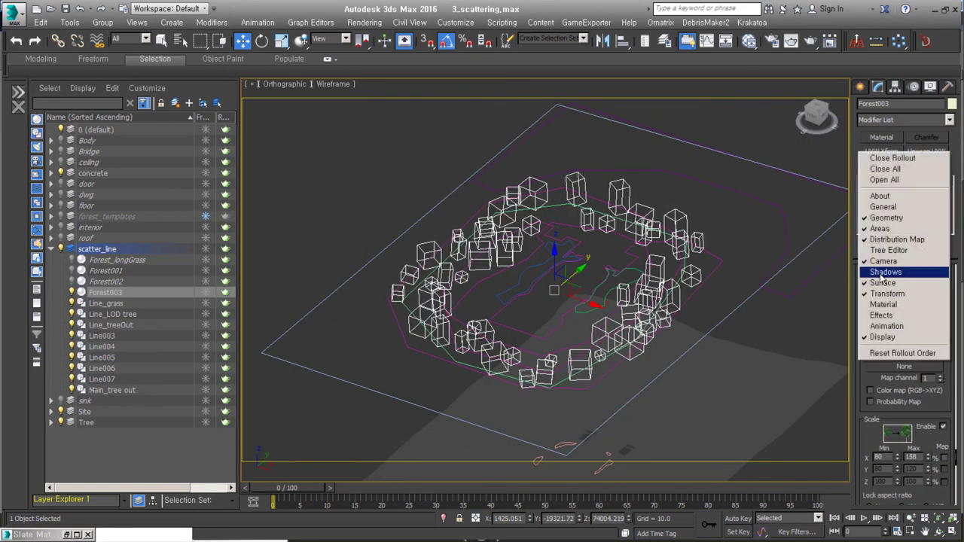
left_click(882, 271)
mouse_move(753, 441)
middle_mouse_down("alt")
mouse_move(703, 323)
mouse_move(699, 376)
middle_mouse_up("alt")
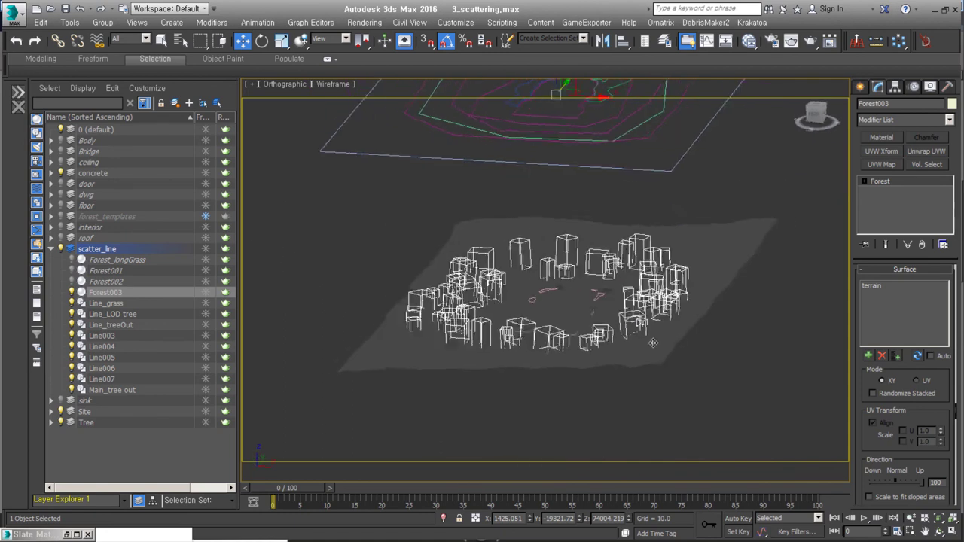
key("c")
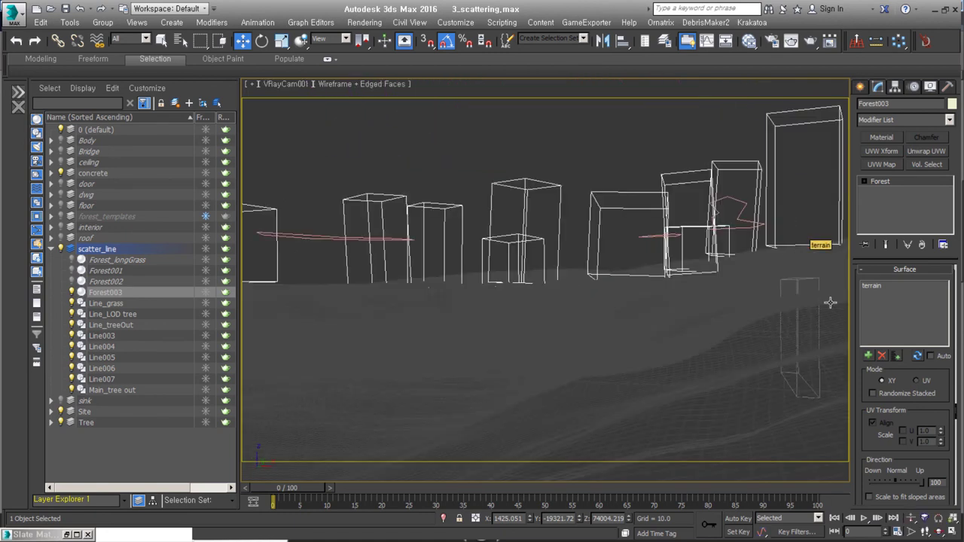
scroll(876, 373, "down", 5)
scroll(876, 373, "down", 5)
scroll(876, 373, "down", 3)
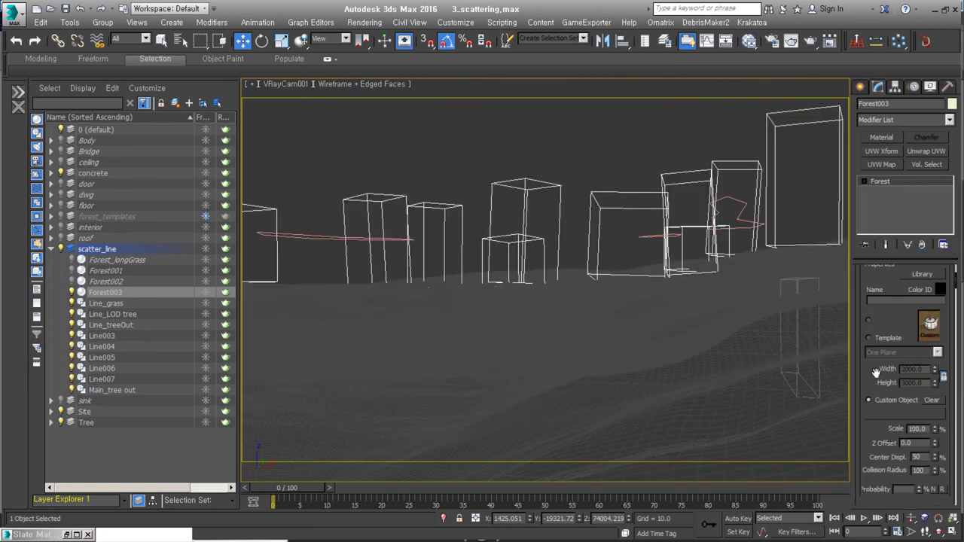
scroll(875, 373, "down", 2)
left_click(861, 87)
Select Forest003 and turn on Custom Edit in the Tree Editor.
key("t")
left_click(624, 393)
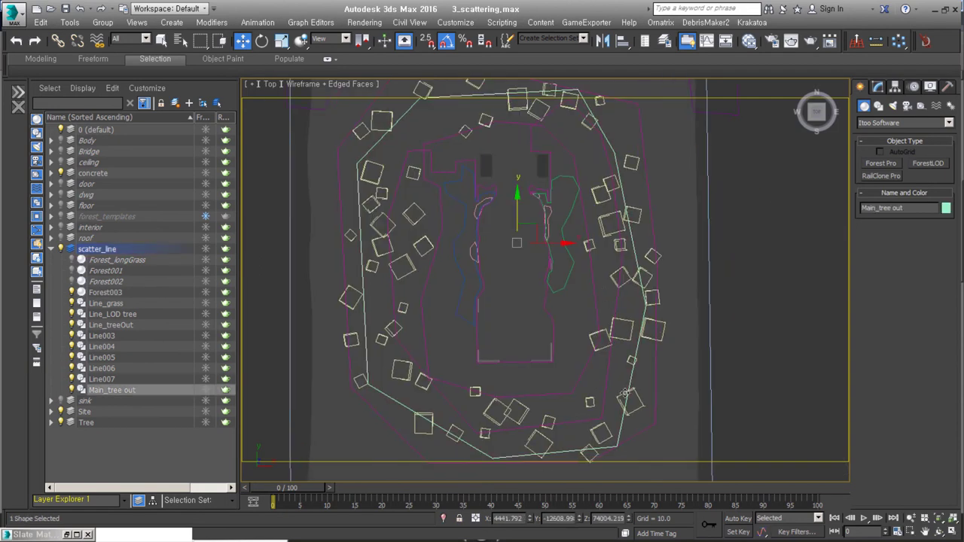
left_click(655, 329)
right_click(876, 312)
left_click(896, 422)
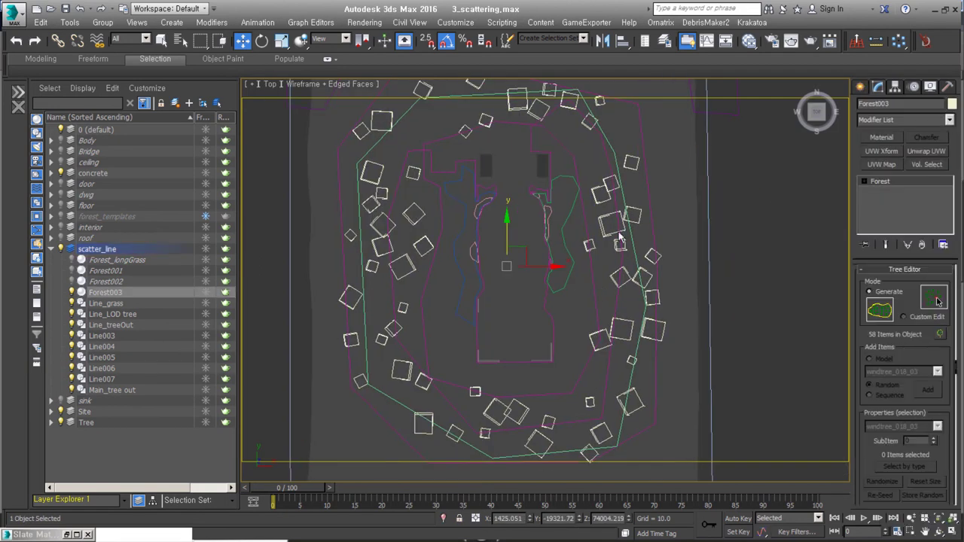
left_click(936, 301)
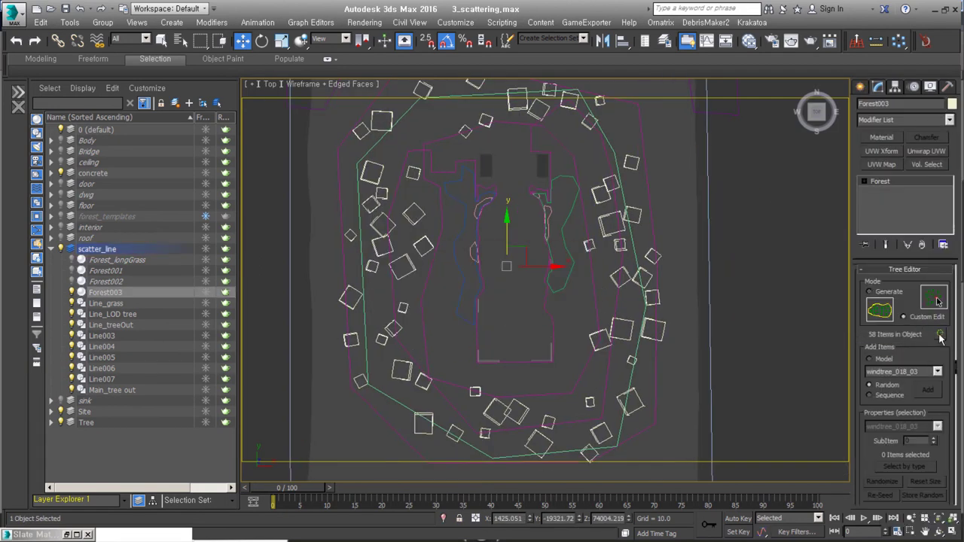
Move four individual trees by hand to new spots around the building.
mouse_move(401, 232)
left_mouse_down()
mouse_move(442, 181)
mouse_move(583, 153)
left_mouse_up()
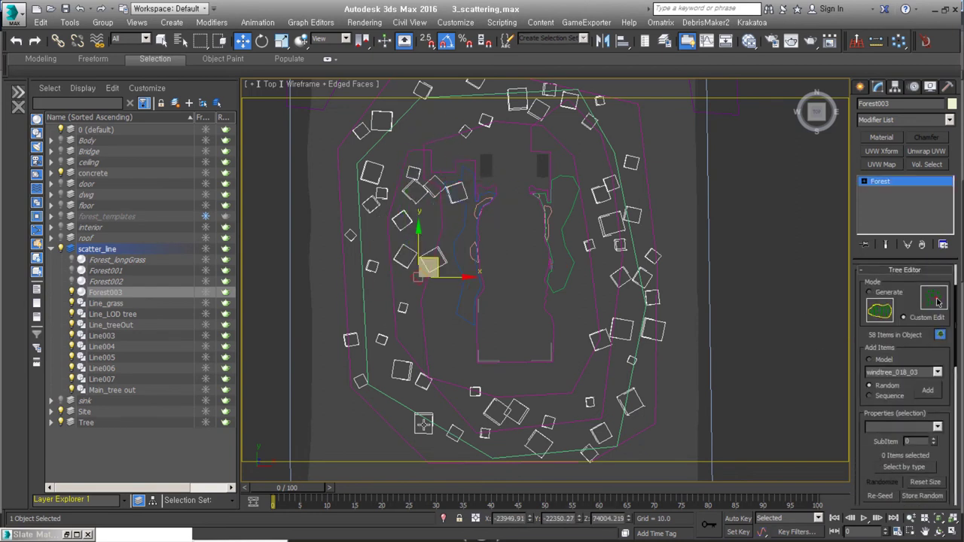
left_click_drag(568, 112, 393, 166)
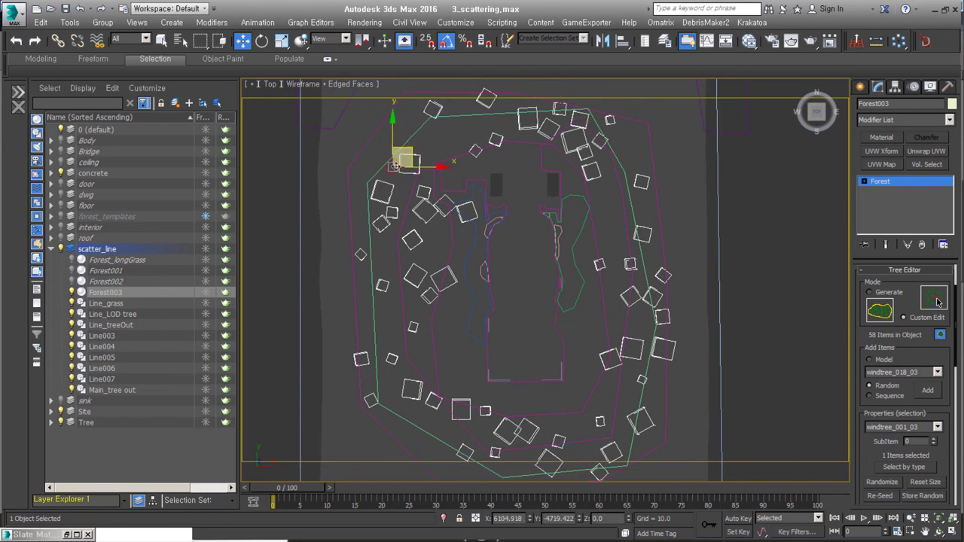
middle_click_drag(411, 296, 416, 256)
left_click_drag(469, 340, 624, 294)
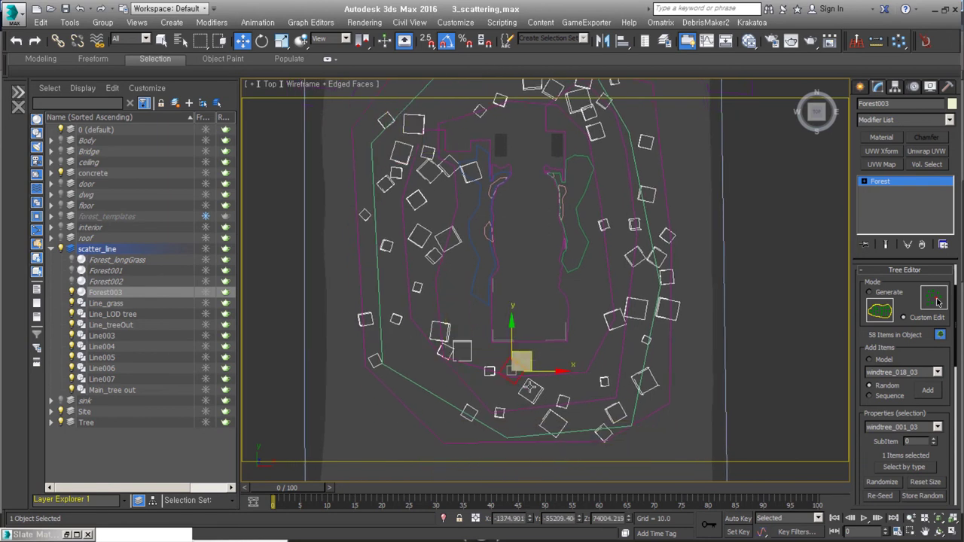
left_click(711, 347)
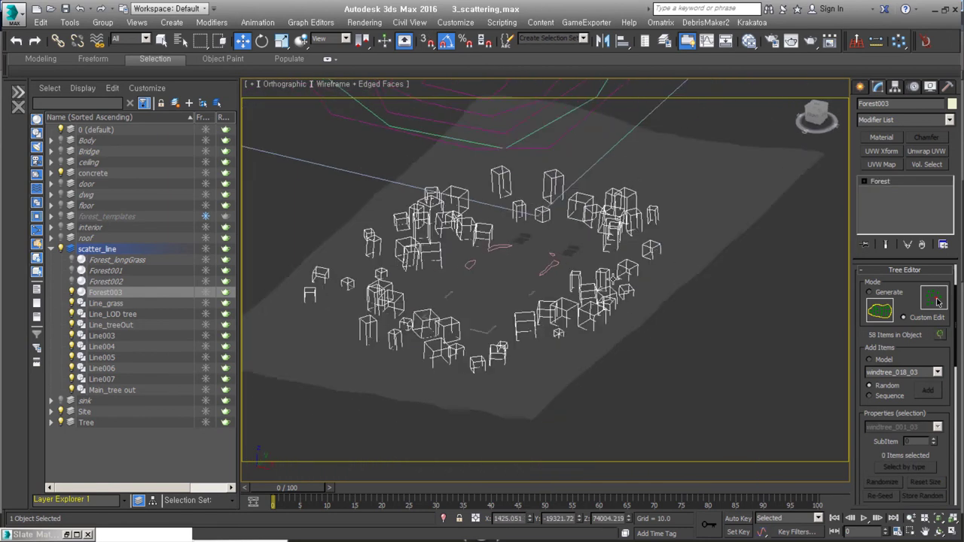
left_click(862, 88)
Scatter the new forest over the terrain rectangle using the c_Tree model plus a second geometry item.
left_click(549, 260)
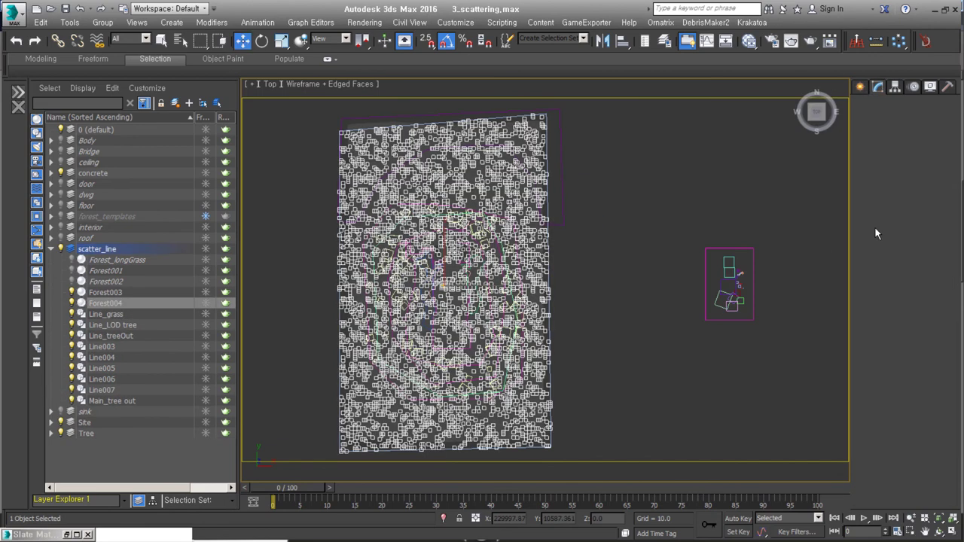
left_click(867, 357)
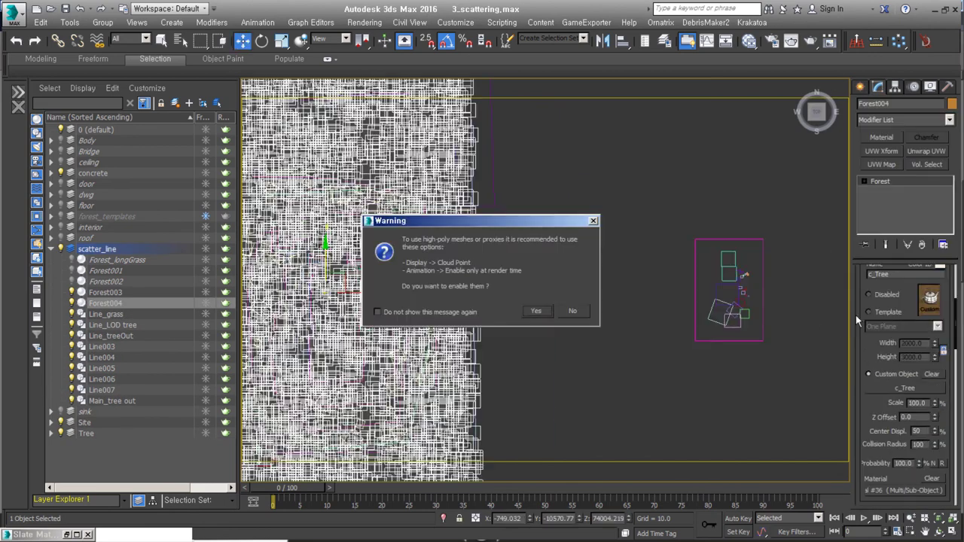
key("Return")
left_click(866, 340)
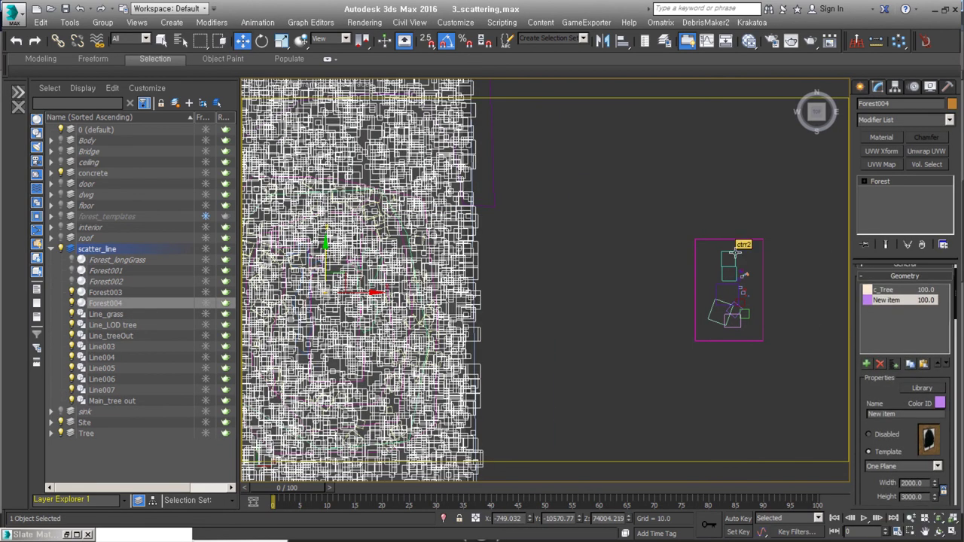
left_click(561, 314)
Turn on collision preview in the forest's Areas settings.
scroll(634, 278, "down", 3)
right_click(896, 419)
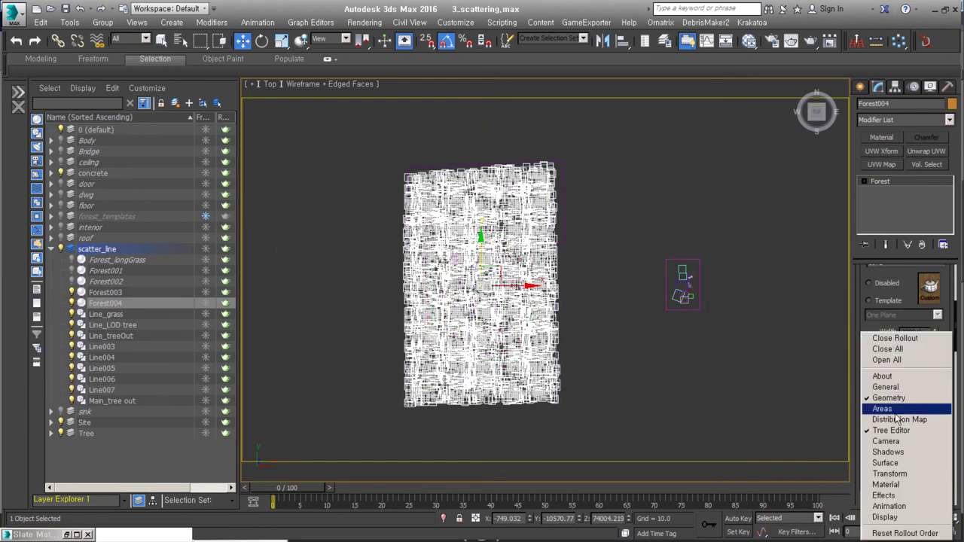
left_click(895, 411)
scroll(473, 216, "up", 3)
scroll(497, 241, "up", 2)
scroll(532, 274, "up", 2)
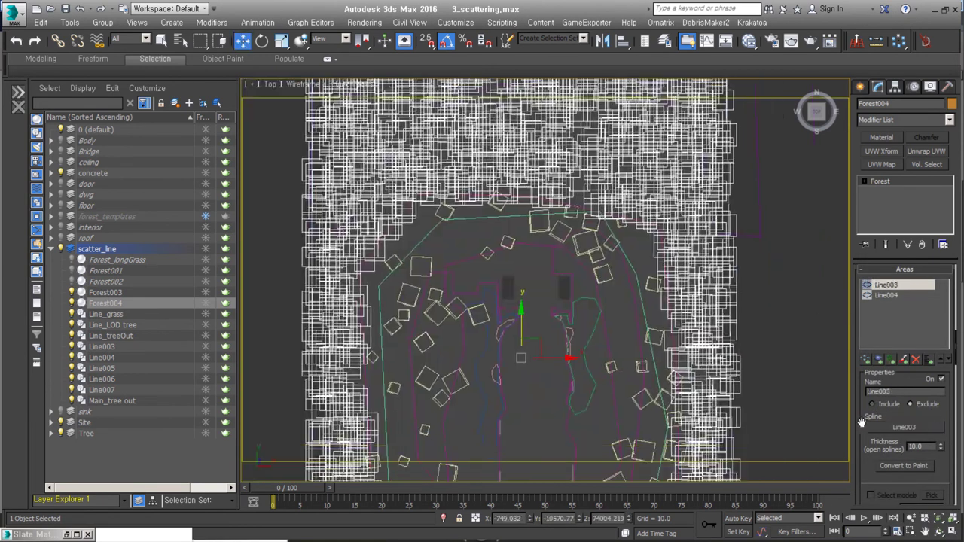
scroll(904, 338, "down", 5)
left_click(890, 433)
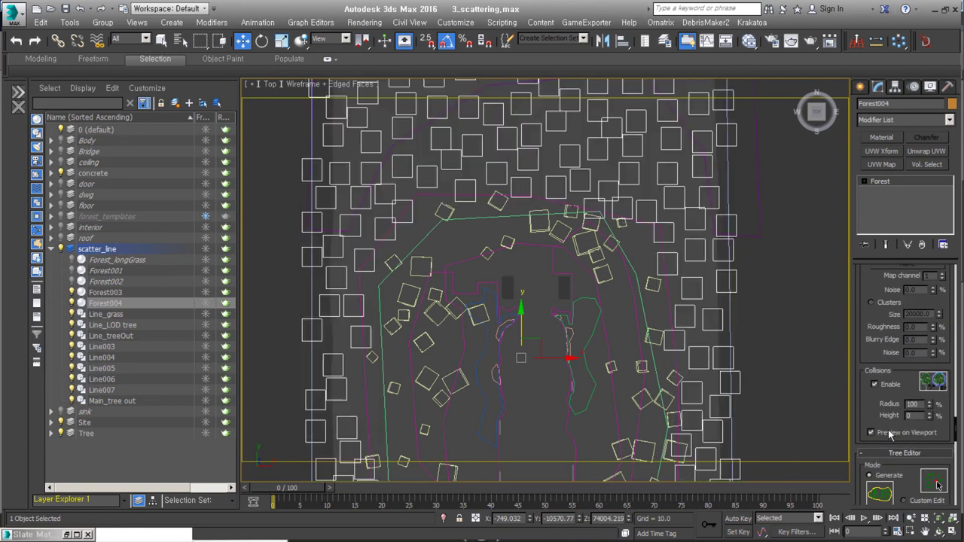
Switch the forest's distribution map from Dense to Spread 4.
right_click(863, 309)
left_click(897, 381)
scroll(907, 293, "down", 2)
scroll(910, 286, "down", 3)
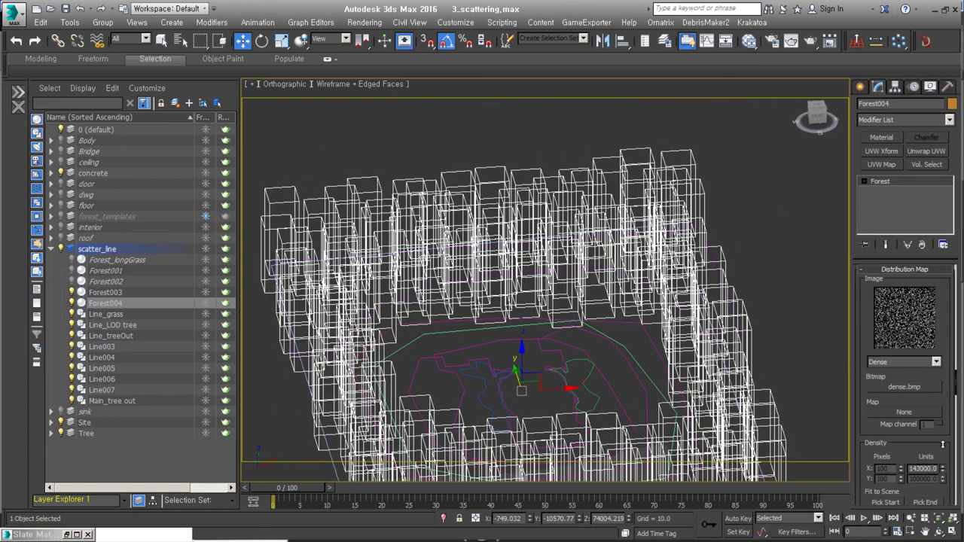
left_click(904, 362)
left_click(909, 391)
scroll(682, 306, "down", 3)
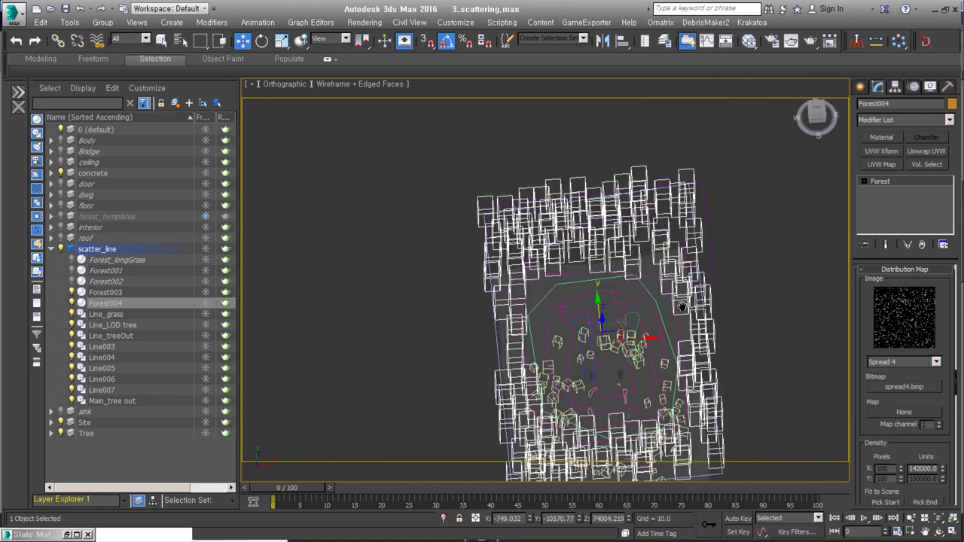
Inspect the sparser Forest004 scatter through the VRayCam001 camera and in top view.
right_click(865, 235)
left_click(892, 368)
mouse_move(829, 376)
middle_mouse_down("alt")
mouse_move(768, 399)
mouse_move(708, 250)
middle_mouse_up("alt")
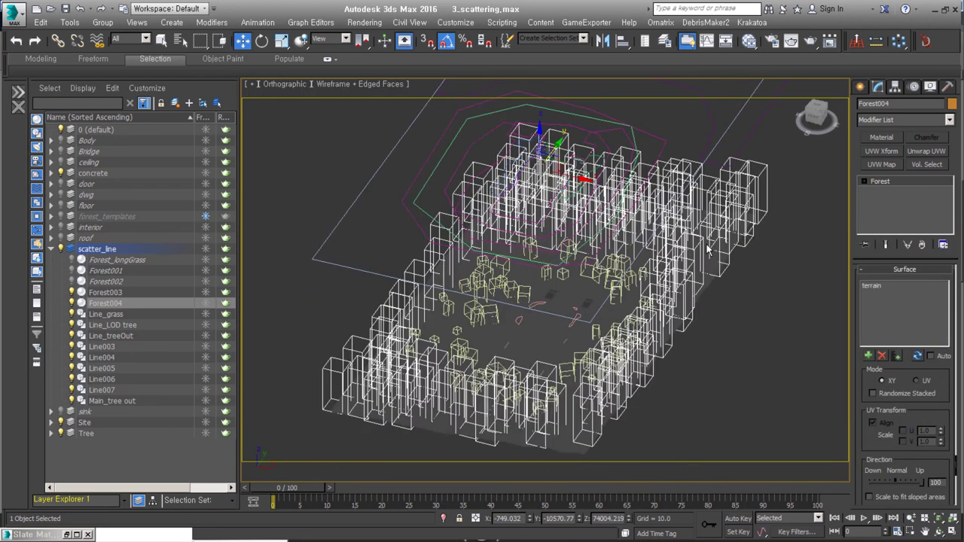
key("c")
right_click(863, 184)
left_click(892, 318)
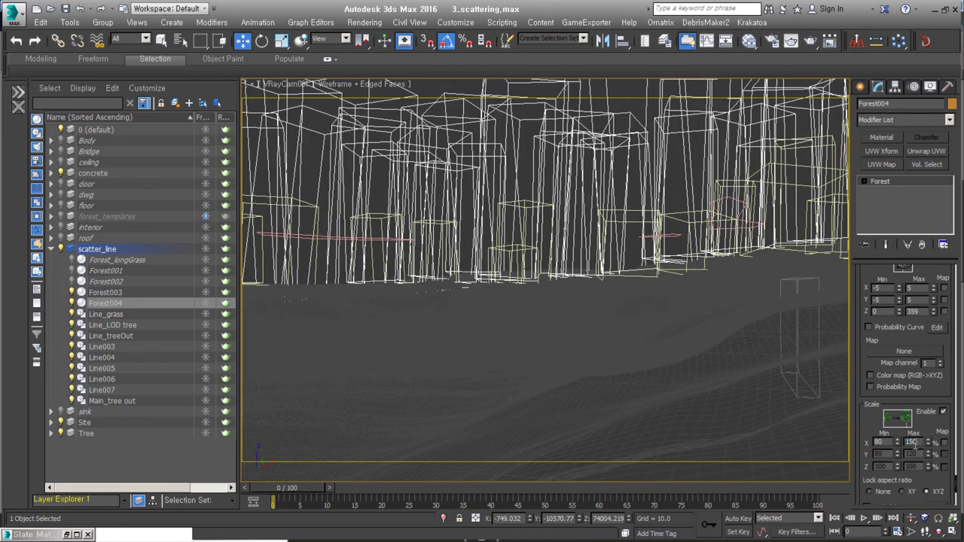
left_click(861, 87)
key("t")
middle_click_drag(715, 332, 163, 302)
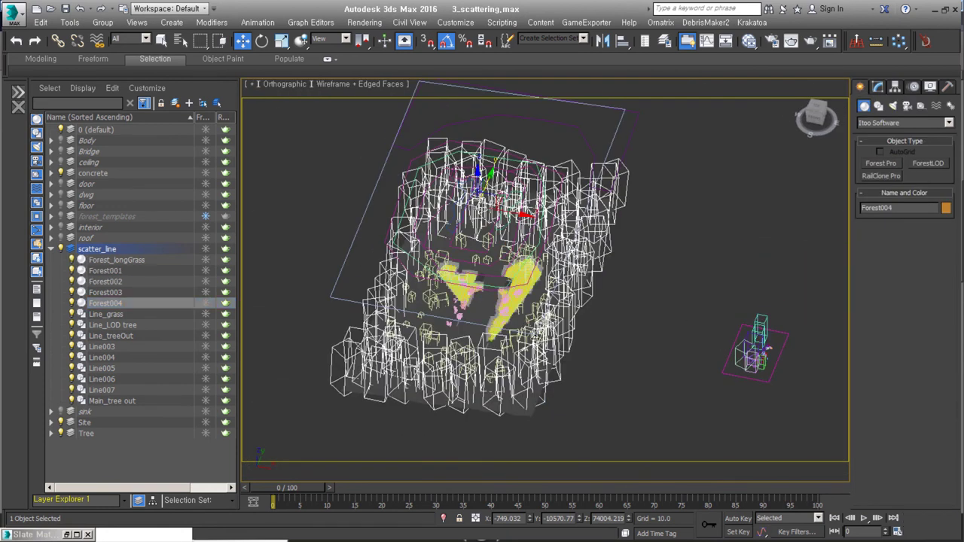
Return to the camera view and bring up Forest001's Surface settings.
key("c")
left_click(105, 271)
left_click(877, 87)
right_click(862, 360)
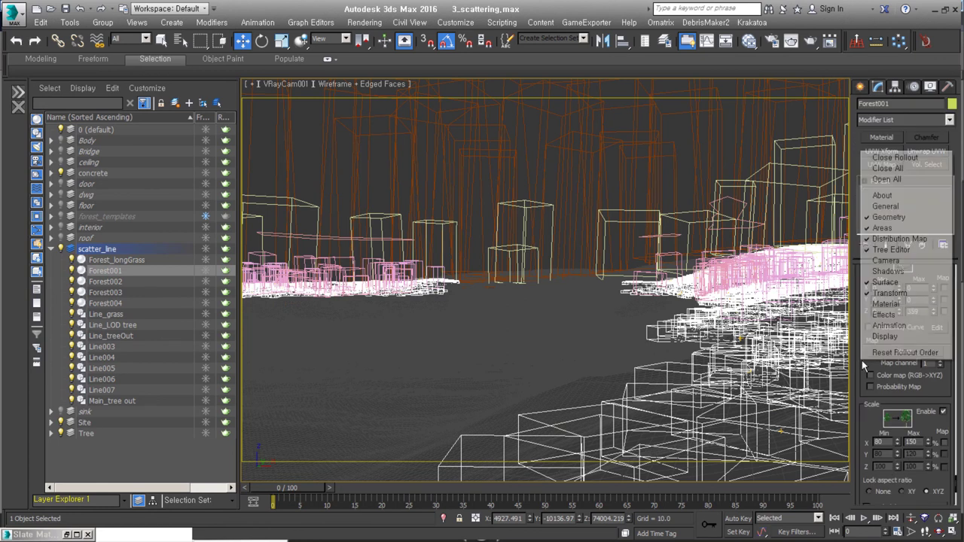
left_click(884, 281)
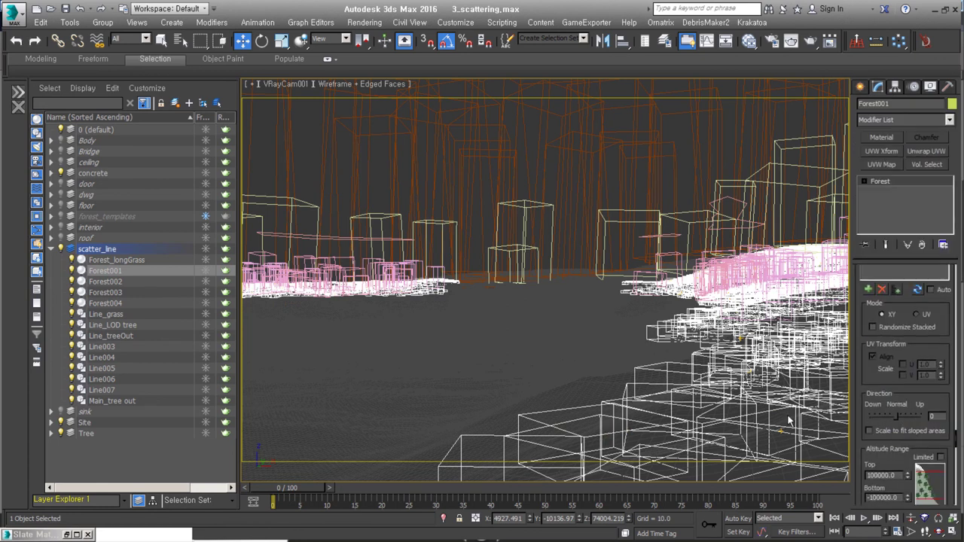
Collapse scatter_line and unhide the Body, Bridge, ceiling, interior, roof and sink layers.
left_click(51, 249)
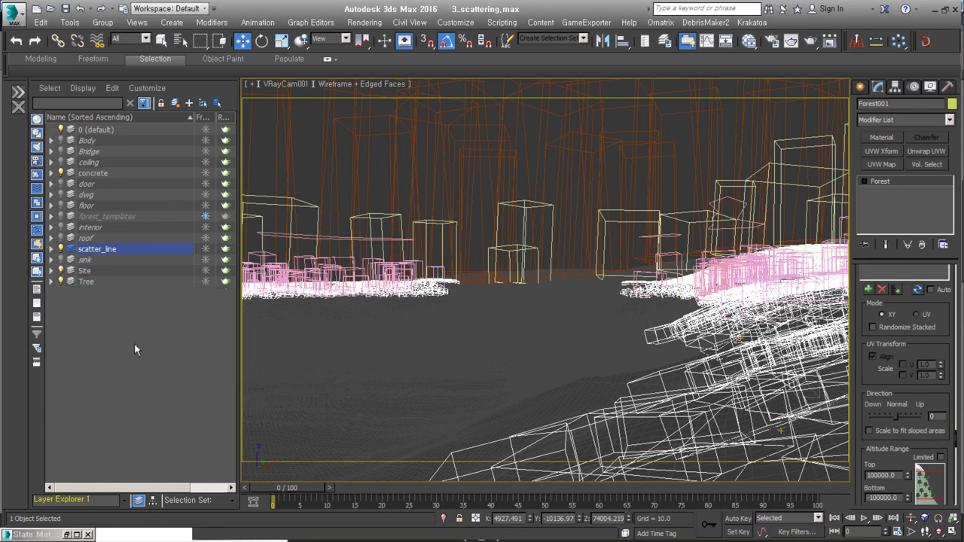
left_click_drag(60, 259, 62, 217)
left_click_drag(62, 158, 61, 140)
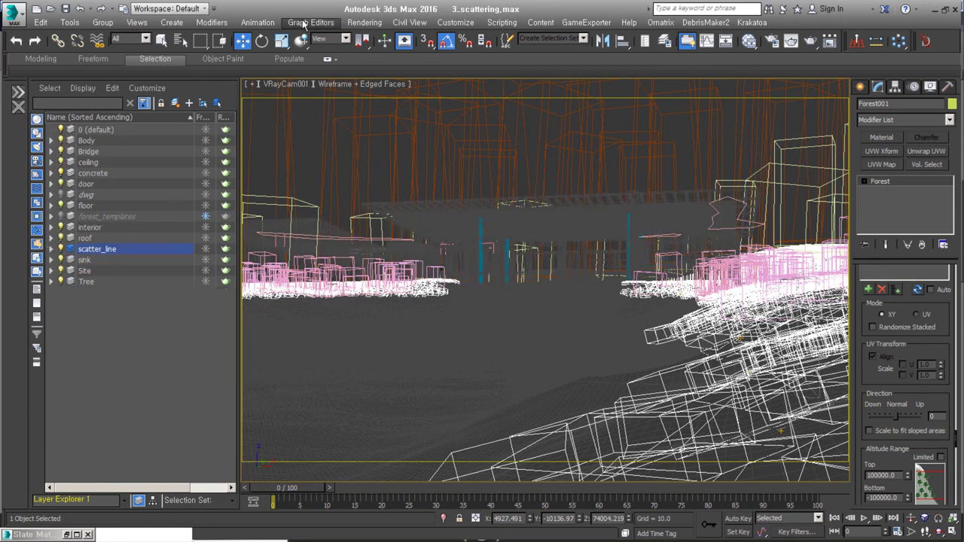
Check the environment settings, then start a camera test render and stop it at the Forest Pack warning.
left_click(364, 22)
left_click(415, 156)
key("8")
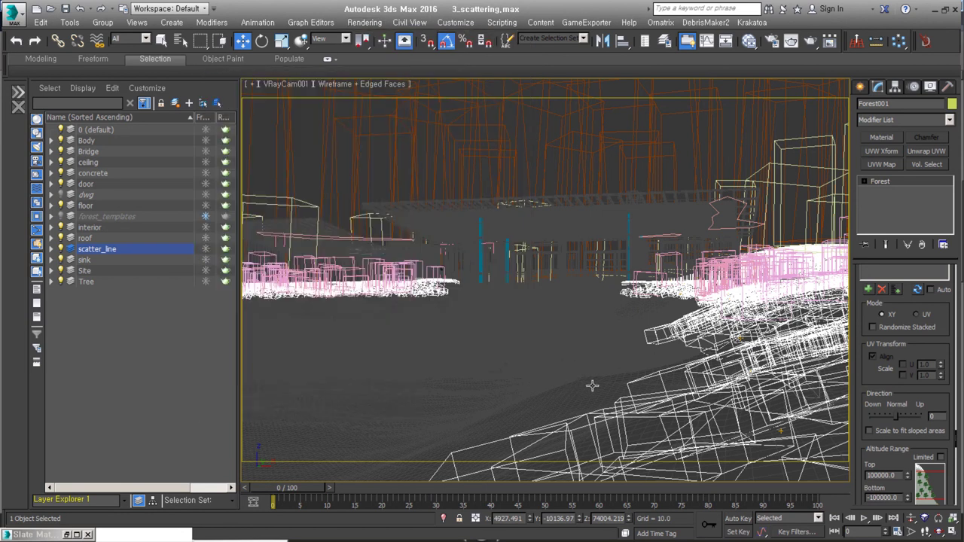
key("shift+q")
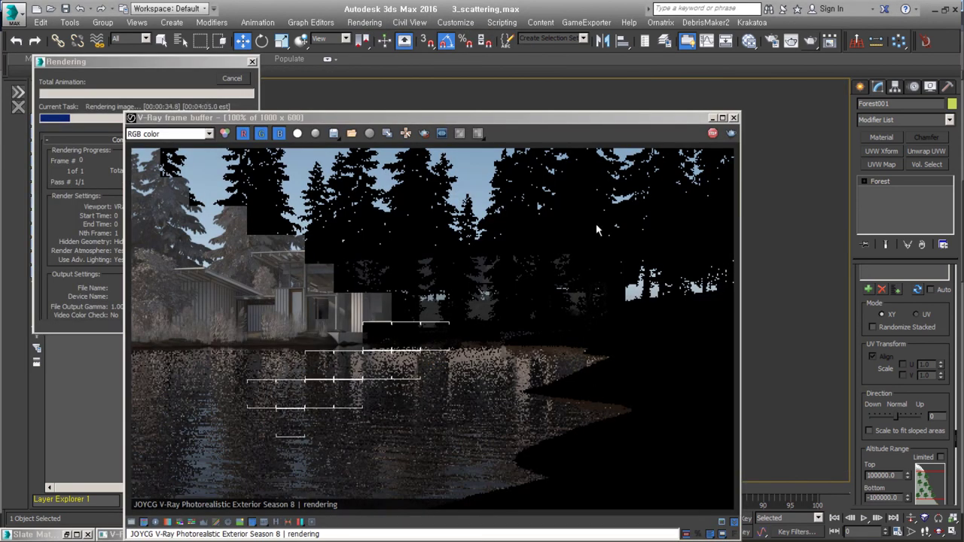
left_click(591, 326)
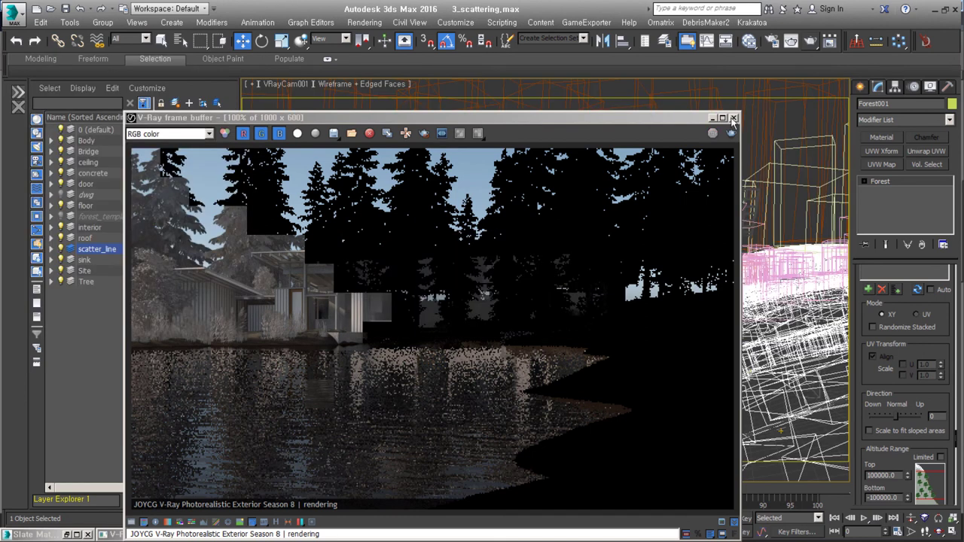
scroll(891, 353, "down", 3)
scroll(900, 410, "down", 3)
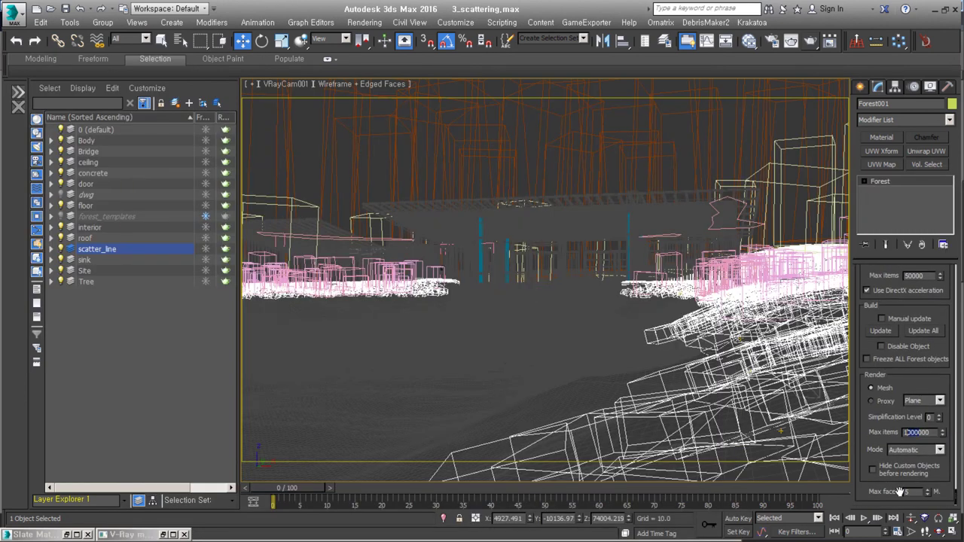
Select Forest004 and review its Distribution Map and Display settings.
left_click(588, 153)
right_click(874, 350)
left_click(889, 211)
scroll(900, 339, "down", 2)
right_click(873, 354)
left_click(877, 357)
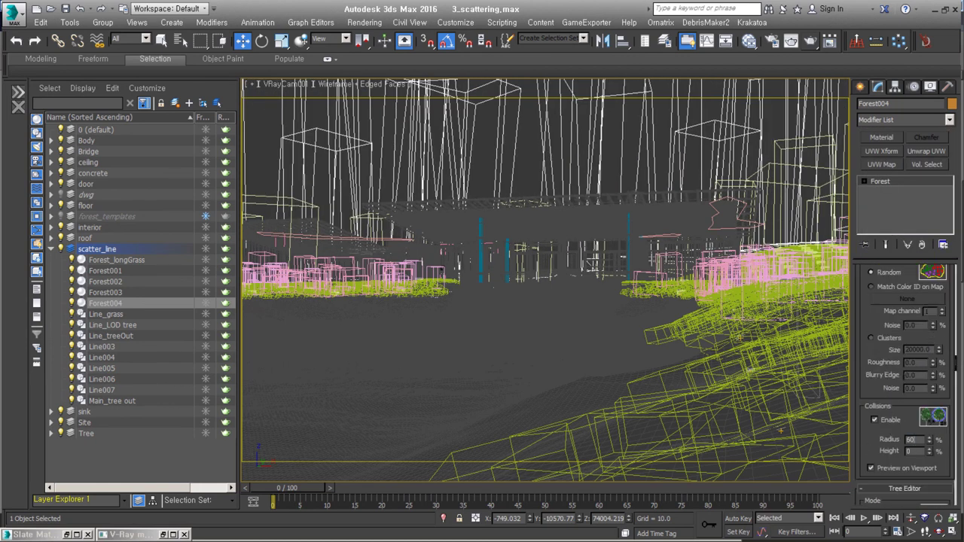
right_click(870, 331)
left_click(877, 506)
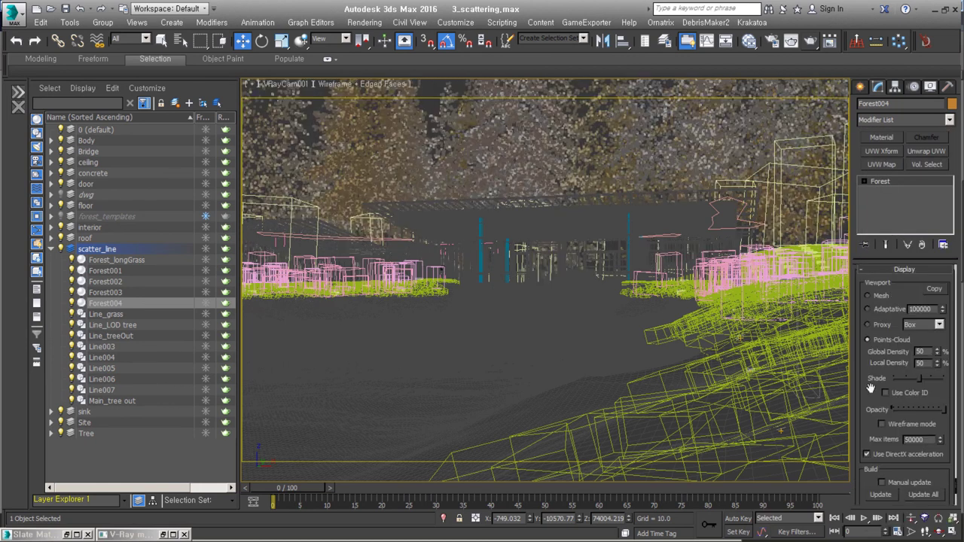
scroll(870, 388, "up", 5)
Set Forest004's random seed to 123467 and render the camera view with Shift+Q.
right_click(872, 293)
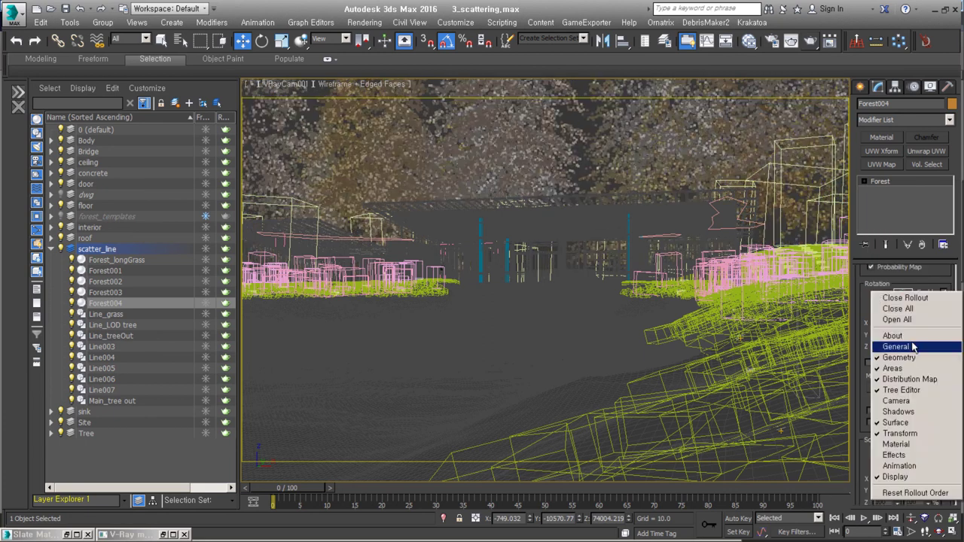
left_click(912, 347)
left_click_drag(939, 351, 936, 347)
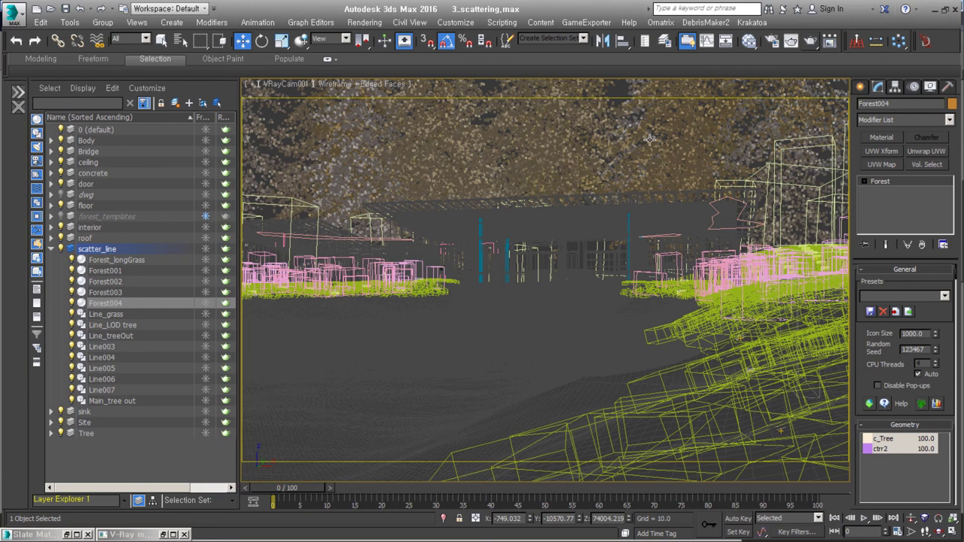
left_click(922, 344)
left_click(841, 369)
key("shift+q")
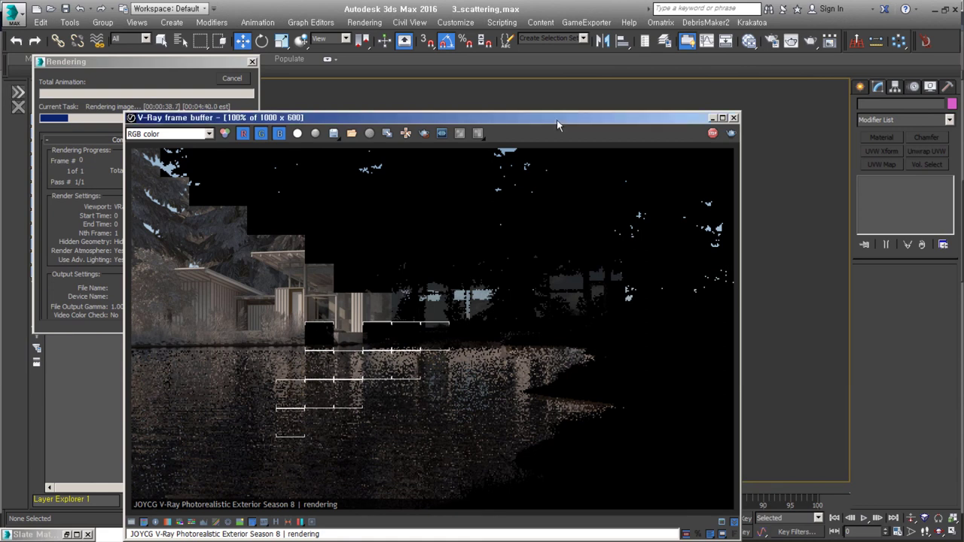
Move the V-Ray frame buffer up and zoom in and back out to inspect the lakeside house.
left_click_drag(557, 119, 573, 88)
scroll(292, 305, "up", 1)
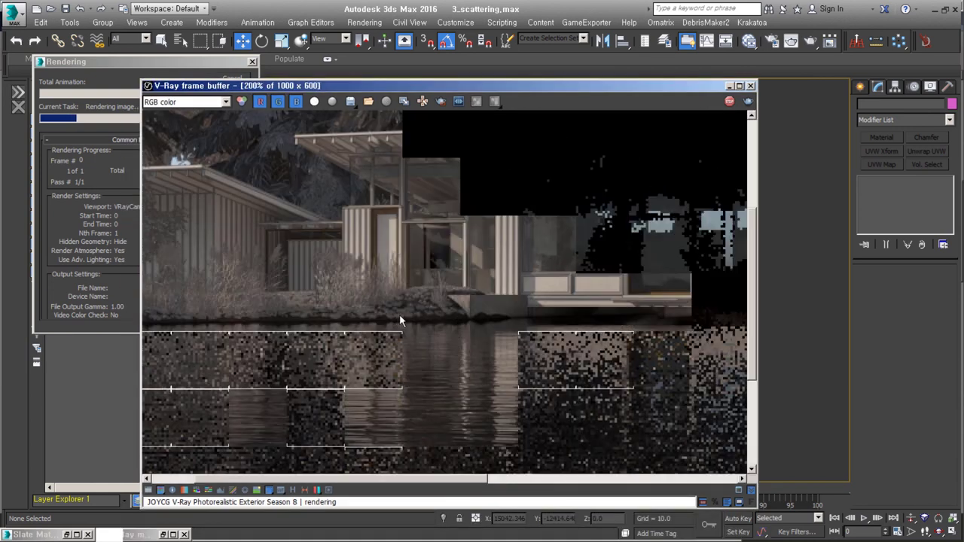
scroll(399, 314, "down", 1)
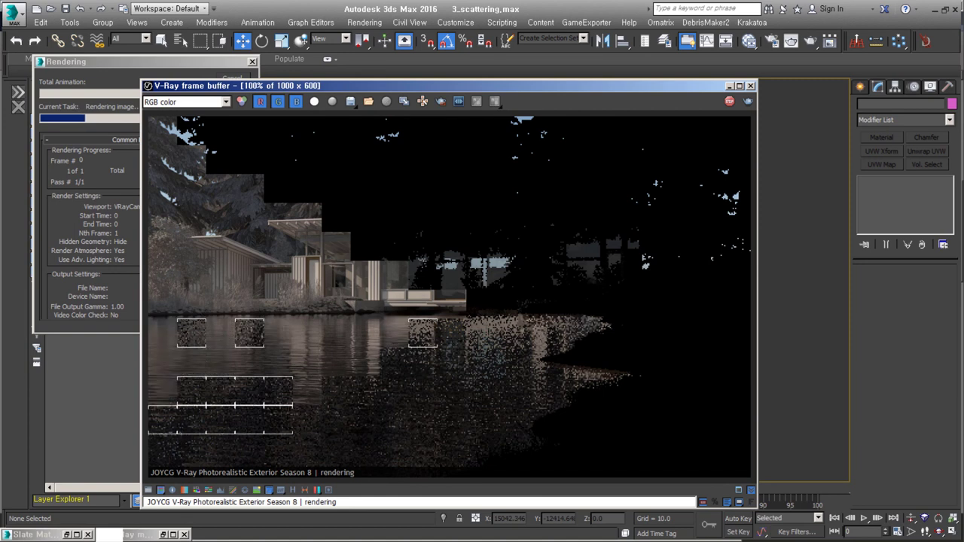